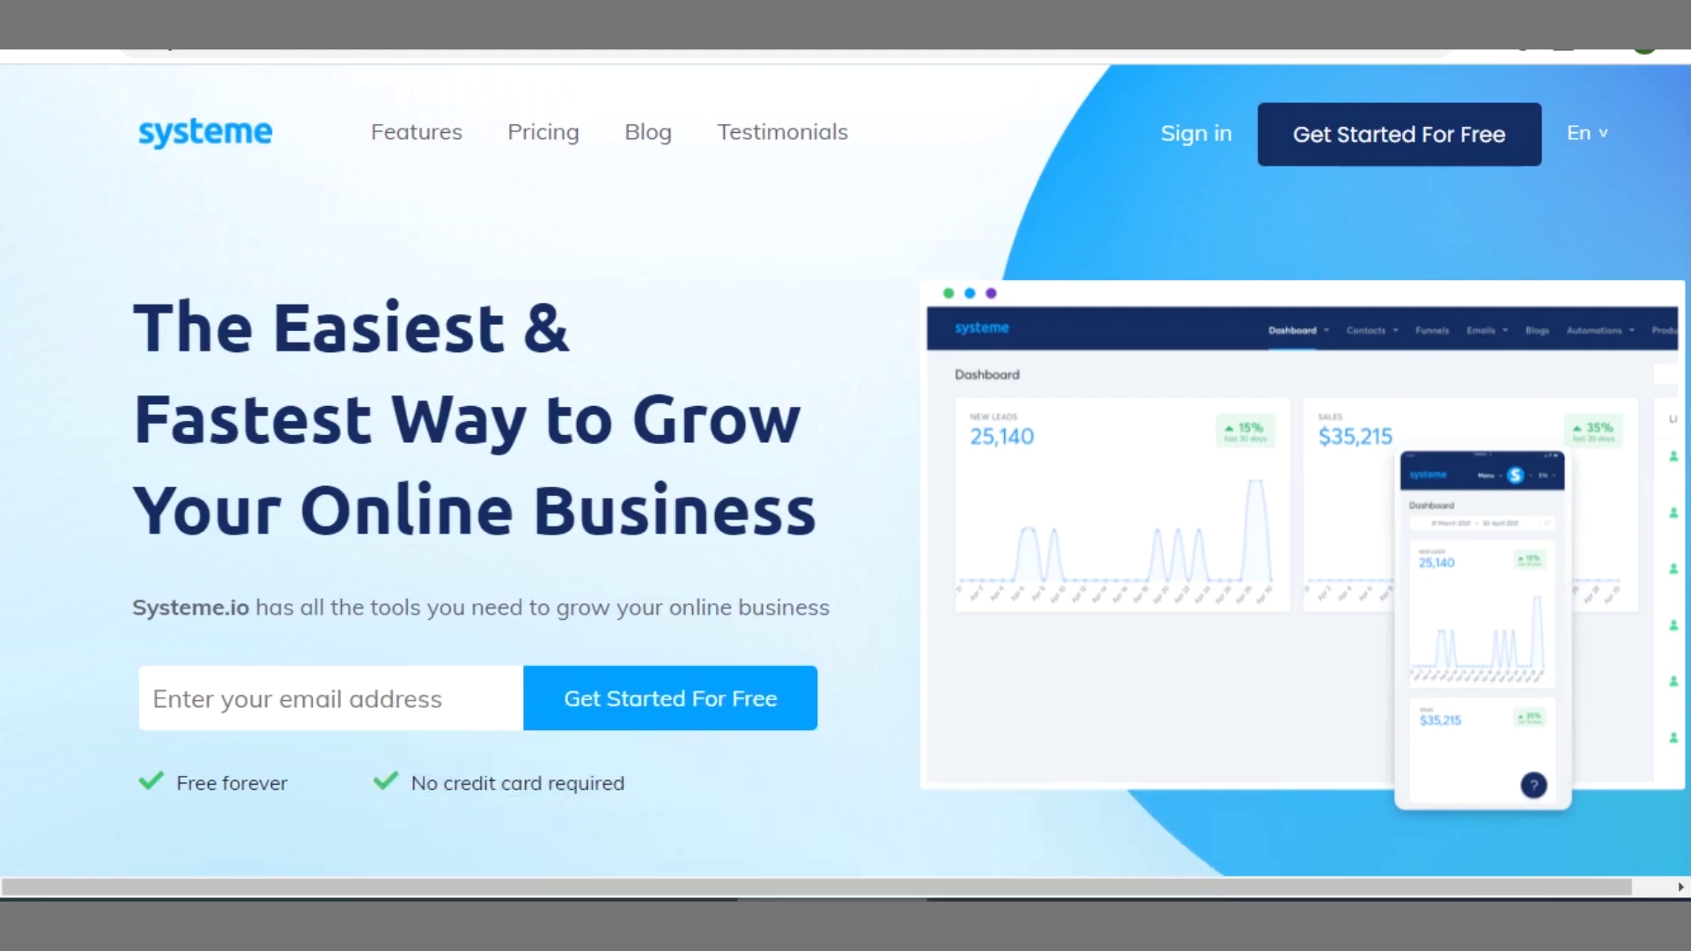
# - Scroll down the Systeme.io home page below the 'Easiest & Fastest Way' headline
pyautogui.scroll(-7, 846, 470)
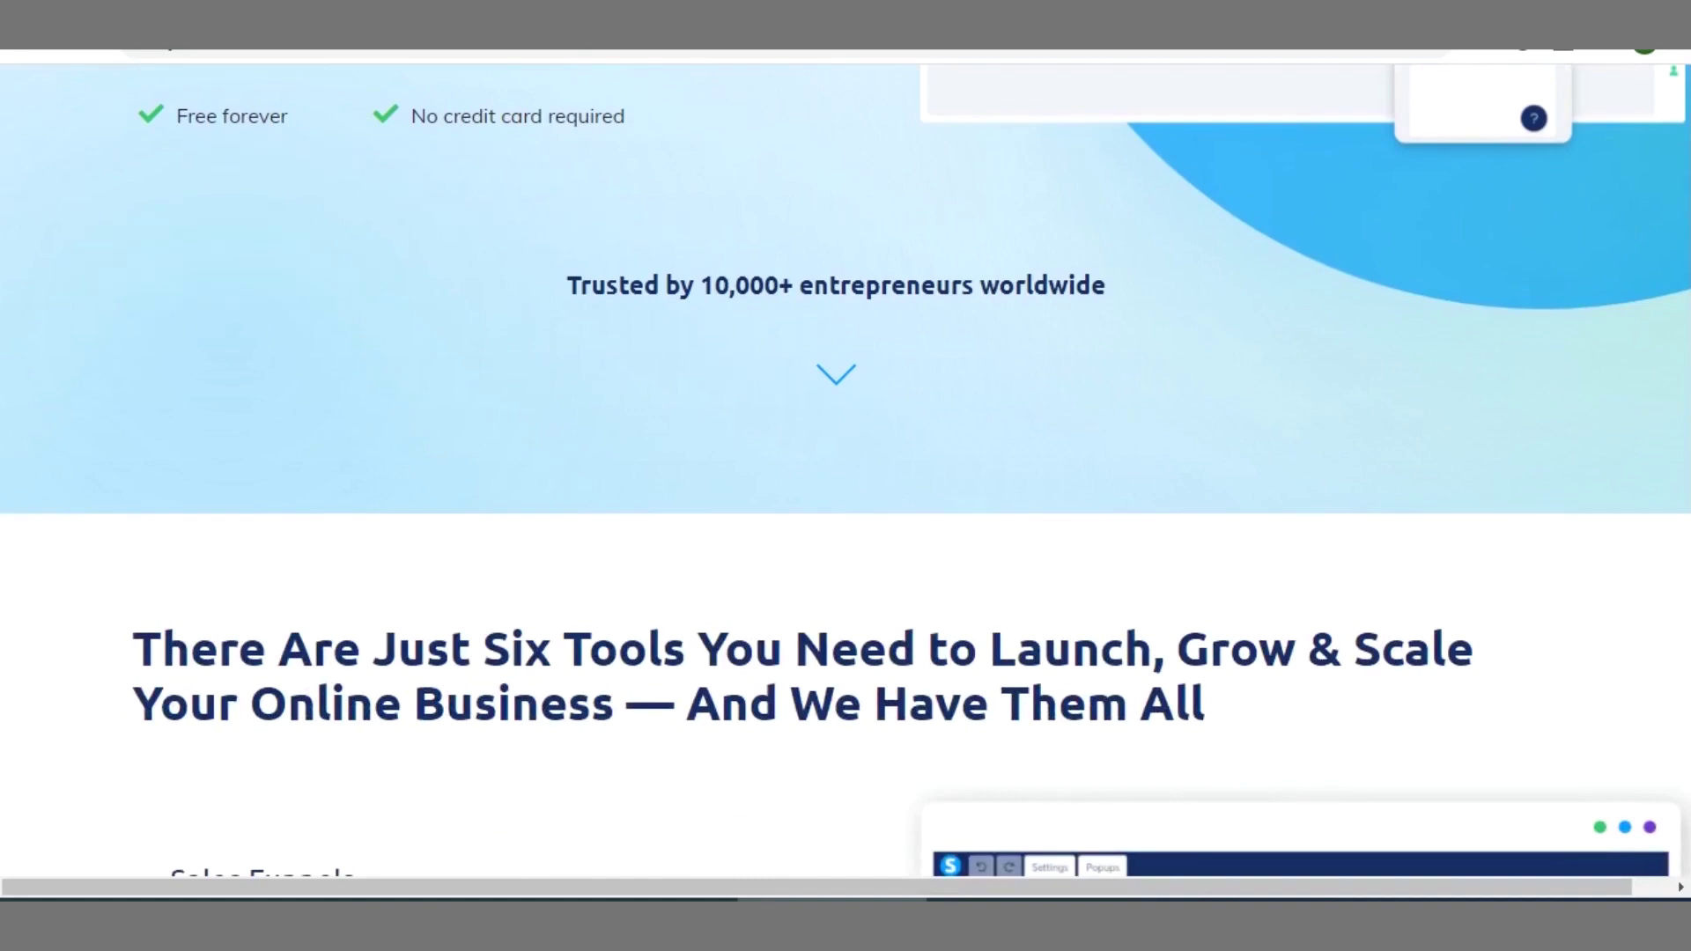
# - Browse the hero section, then focus the email sign-up field and dismiss its saved suggestions
pyautogui.scroll(7, 845, 470)
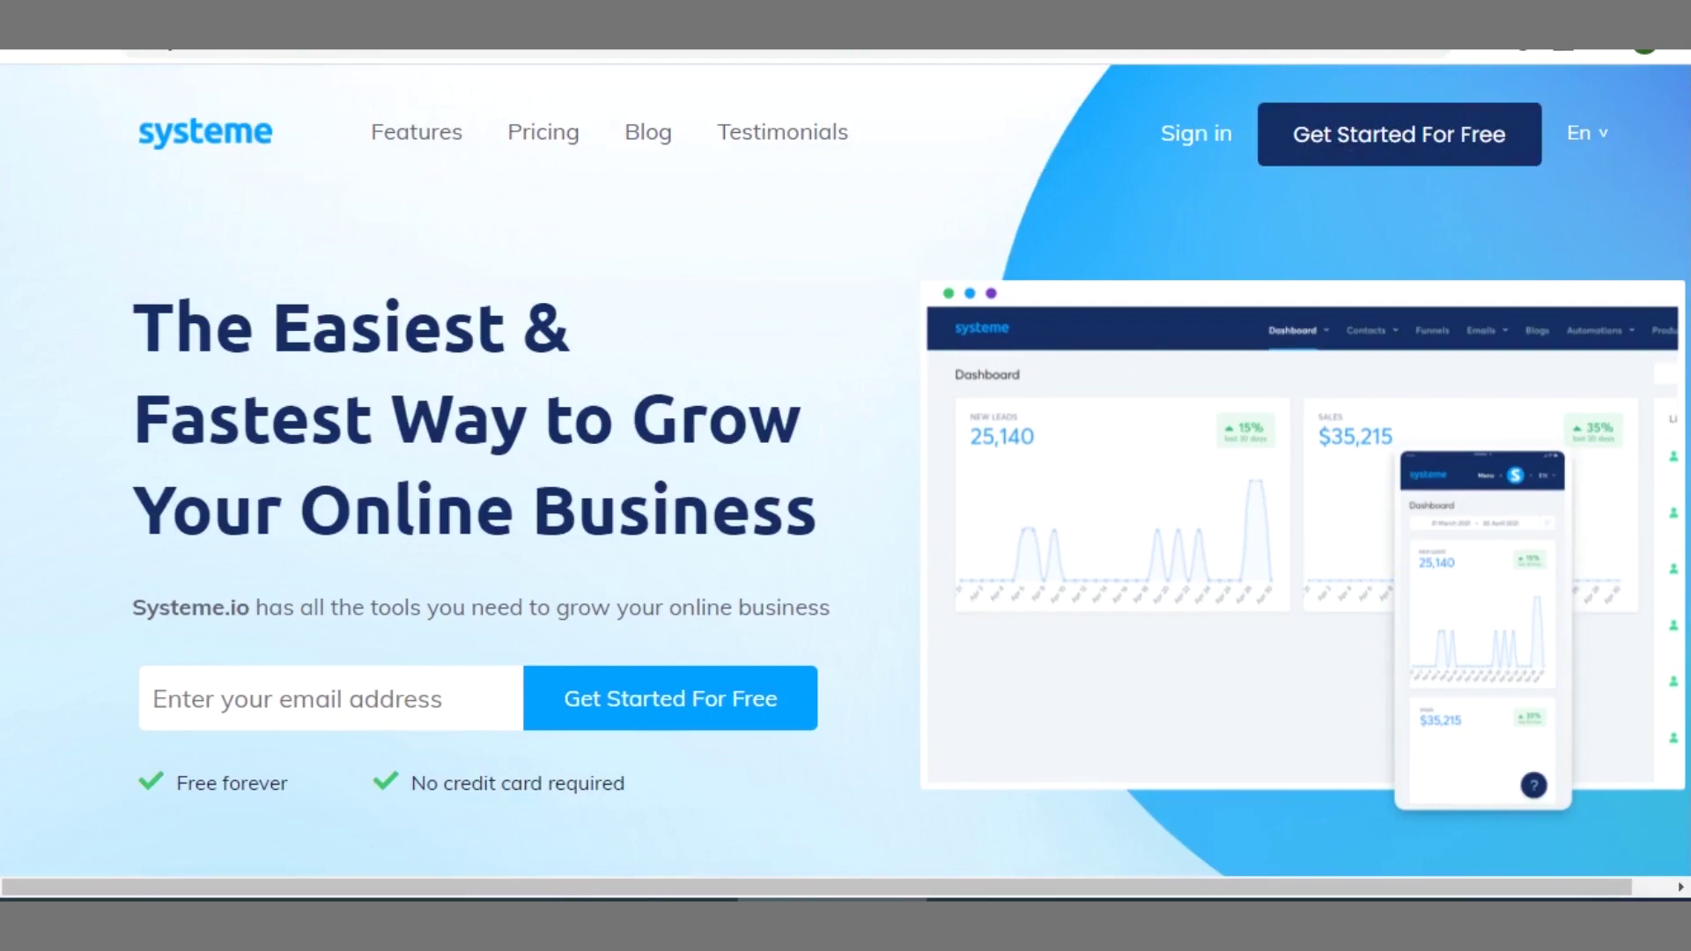
pyautogui.scroll(-1, 845, 475)
pyautogui.scroll(1, 846, 476)
pyautogui.scroll(-5, 845, 475)
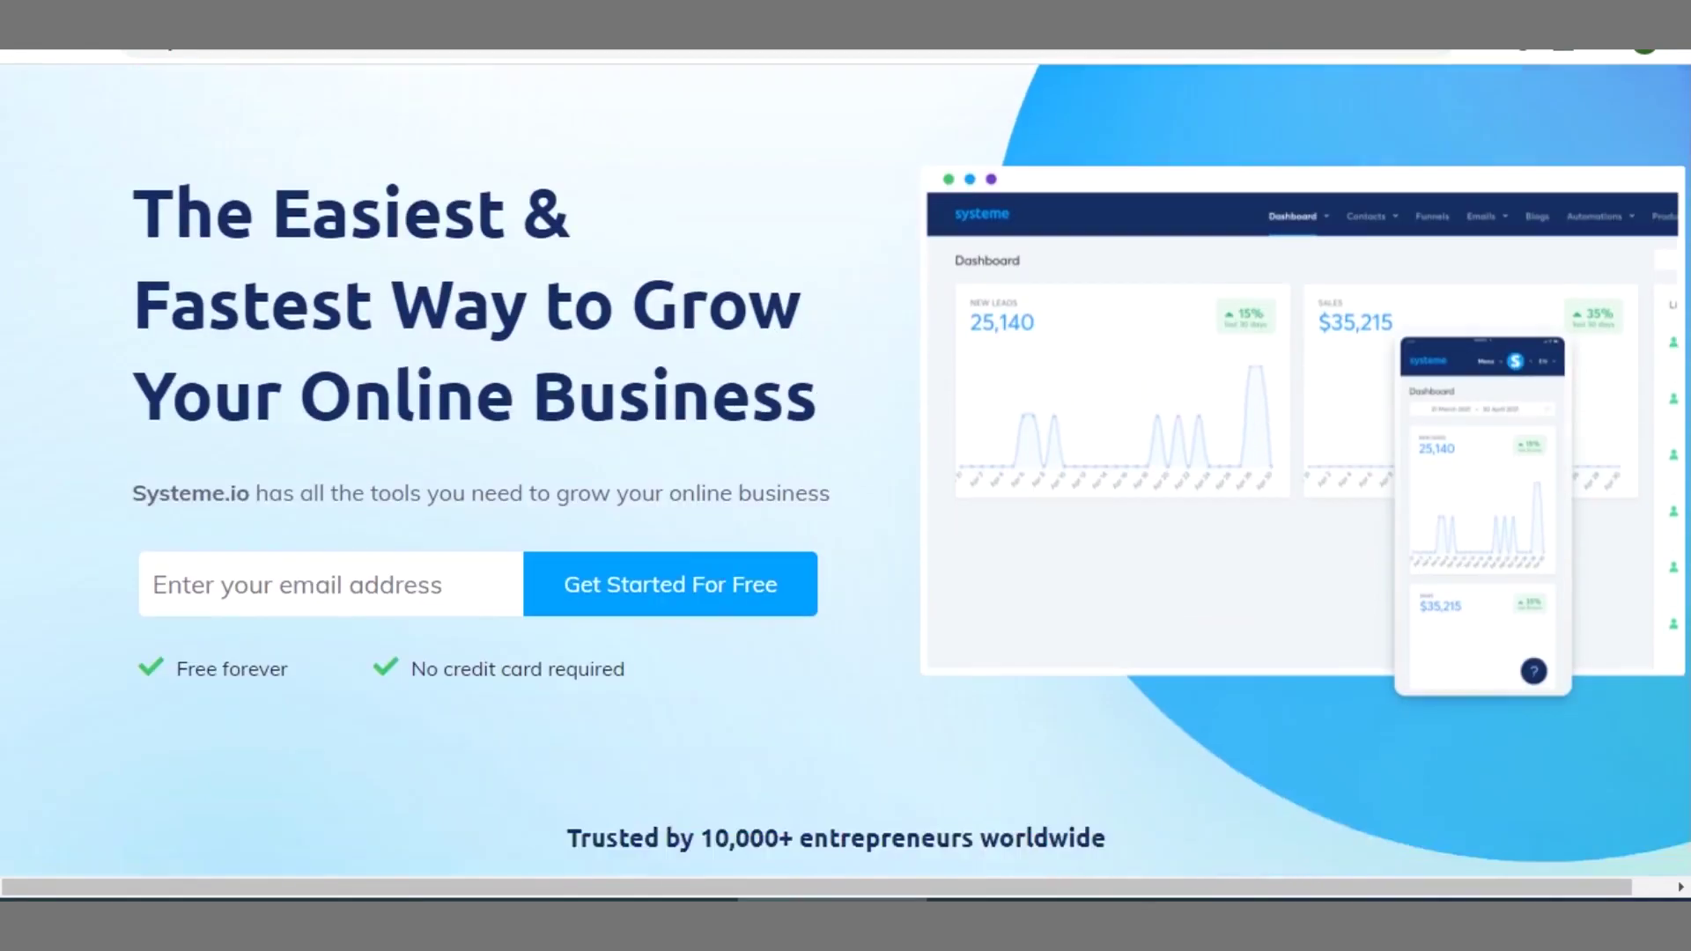
pyautogui.scroll(5, 845, 476)
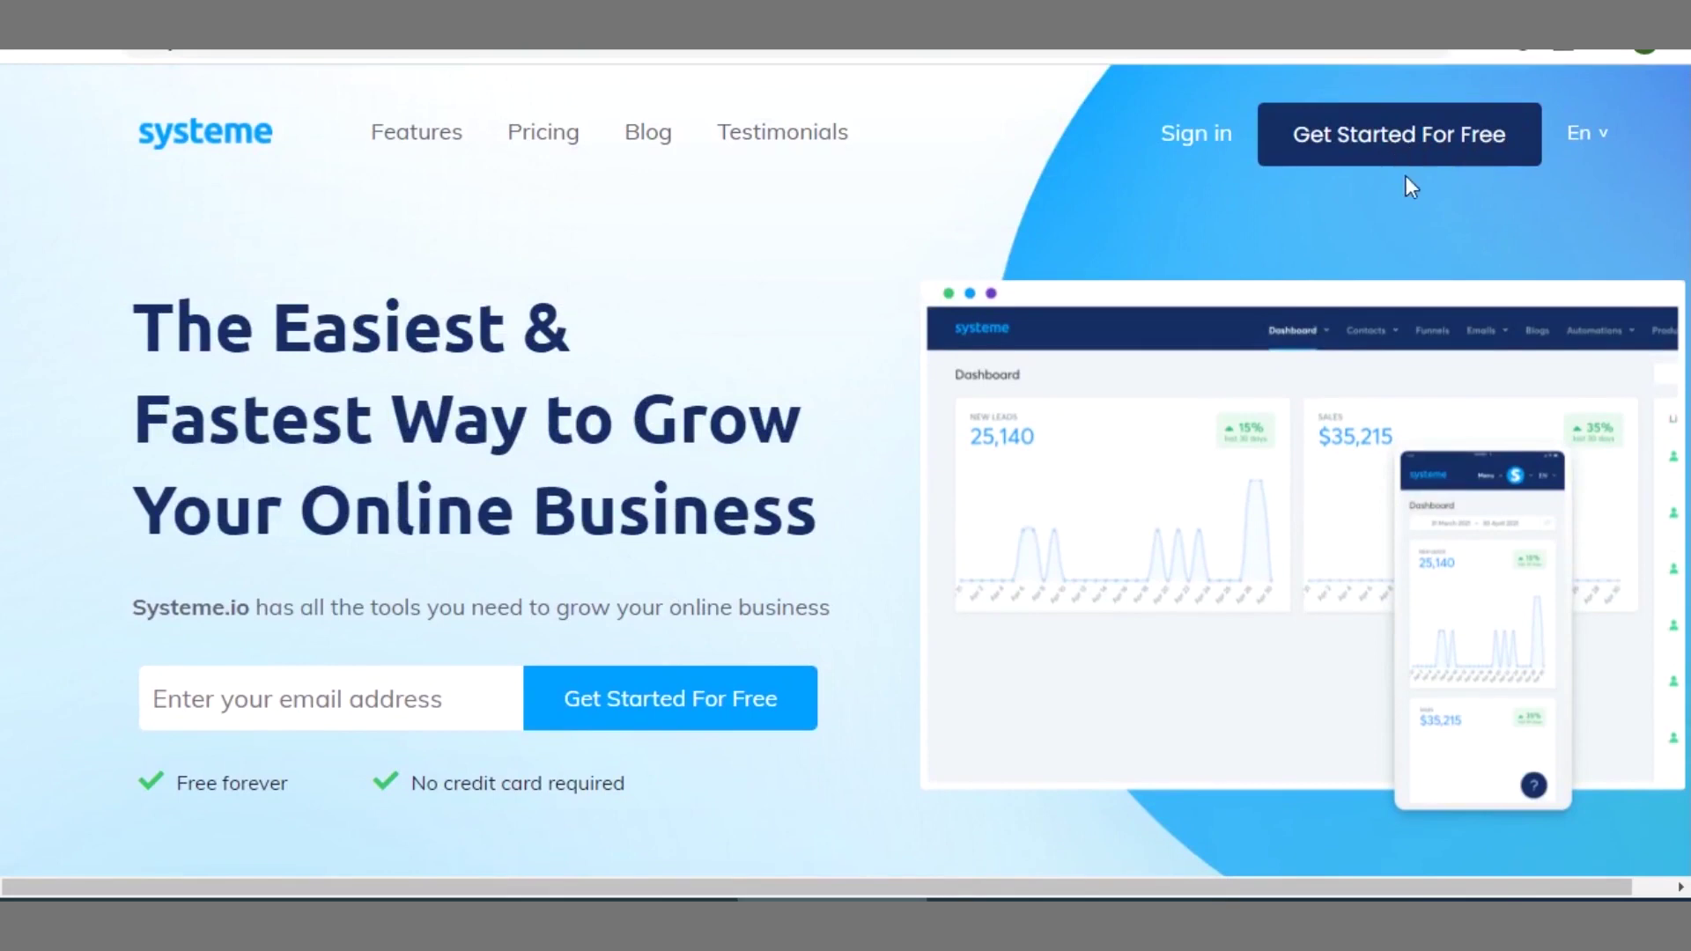
pyautogui.click(298, 702)
pyautogui.press('Escape')
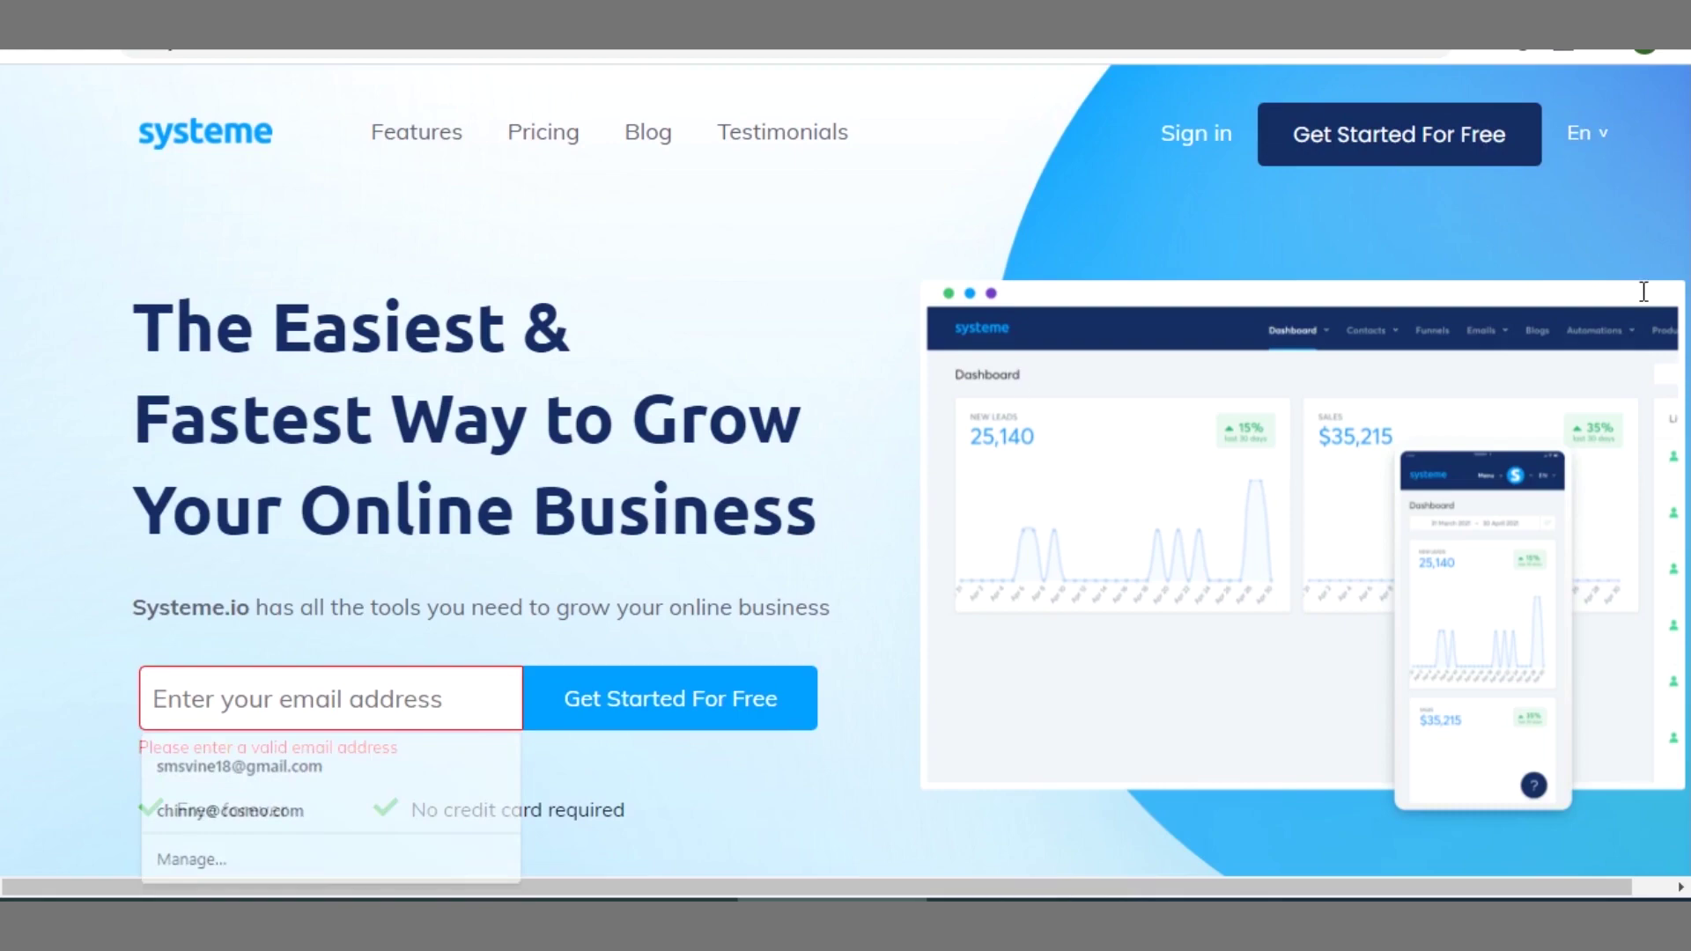
# - Scroll down to the six-tools section listing Sales Funnels through Marketing Automations
pyautogui.scroll(-10, 846, 470)
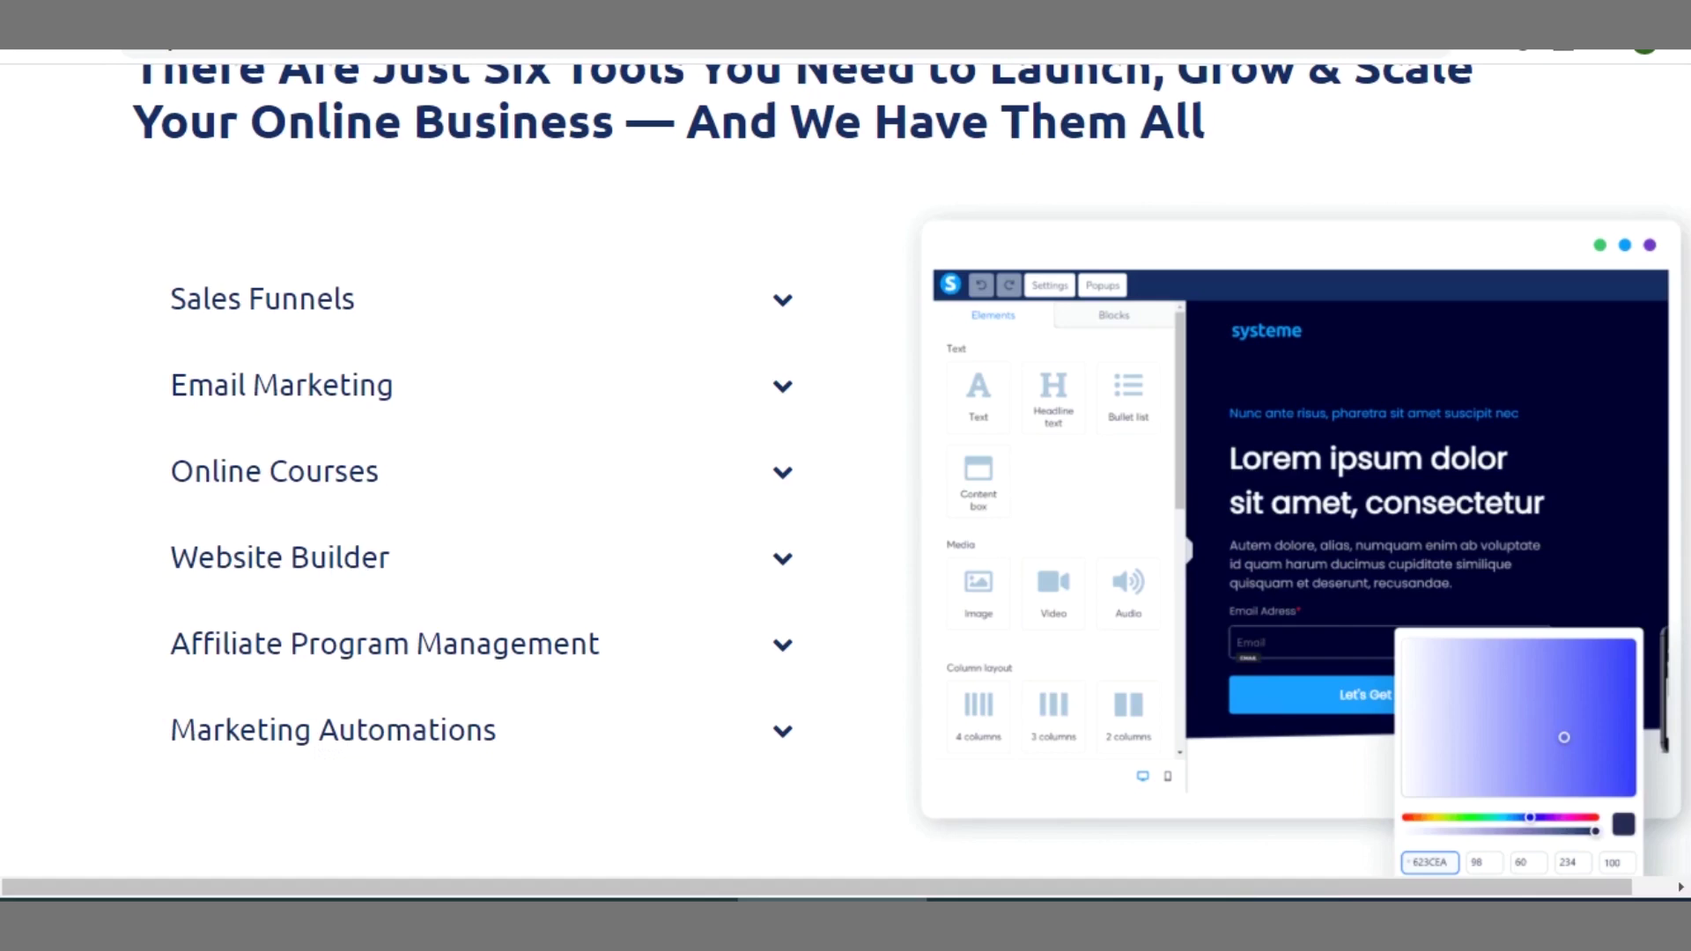
pyautogui.scroll(-2, 845, 475)
pyautogui.scroll(1, 846, 476)
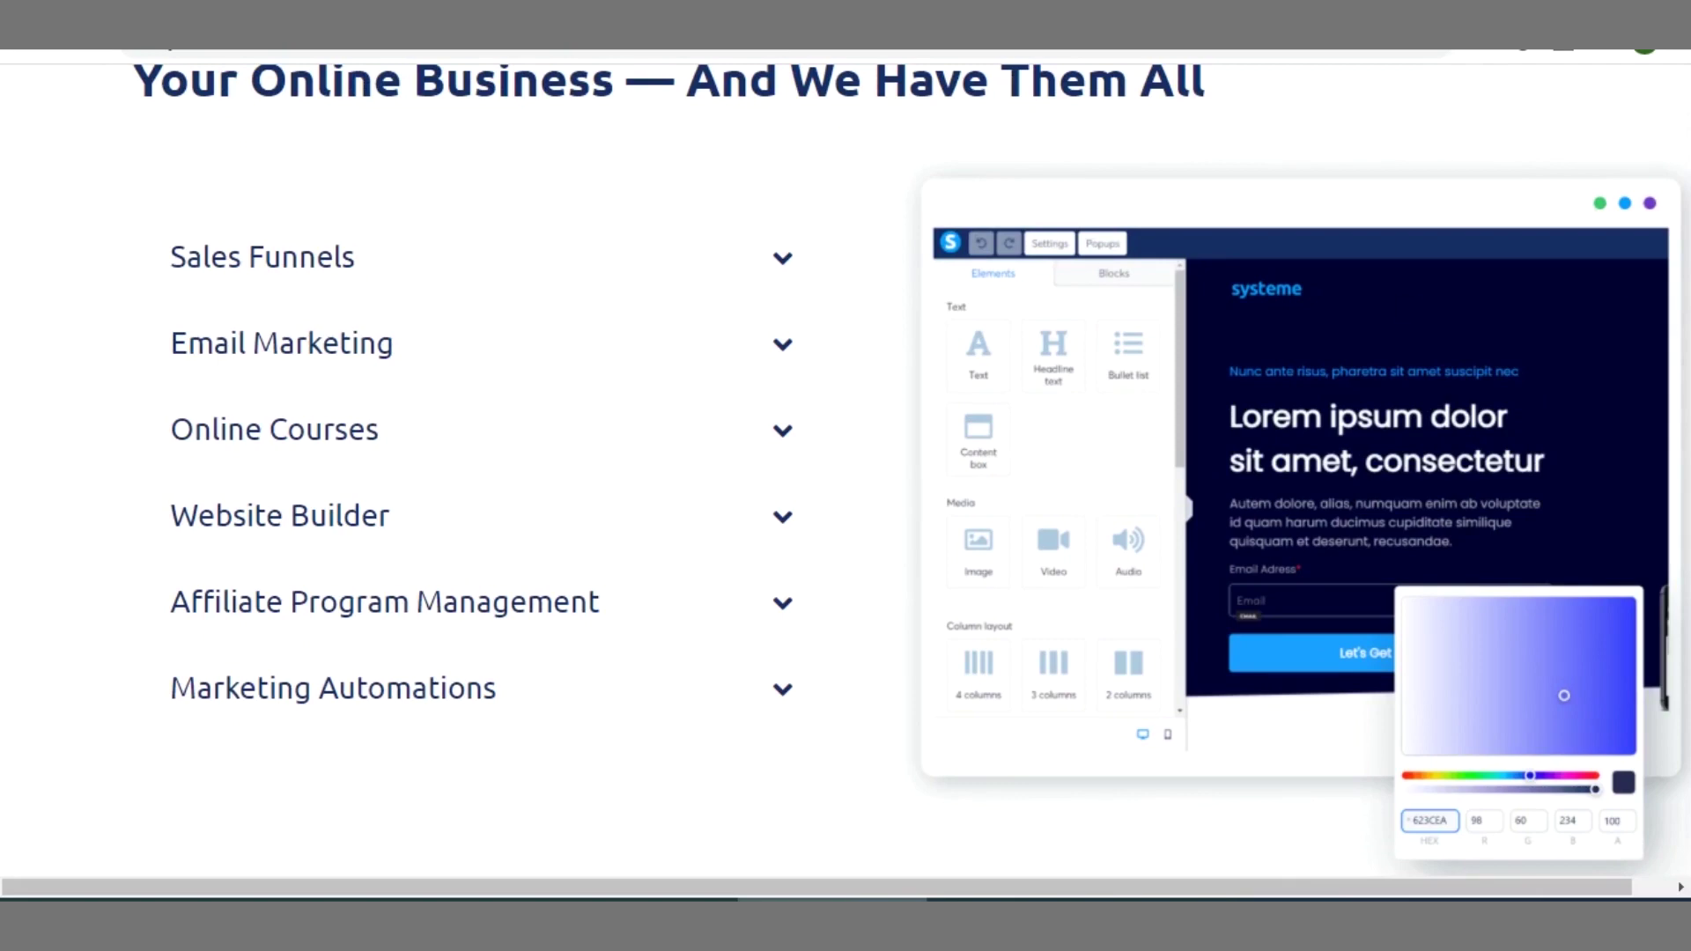
pyautogui.scroll(-1, 846, 471)
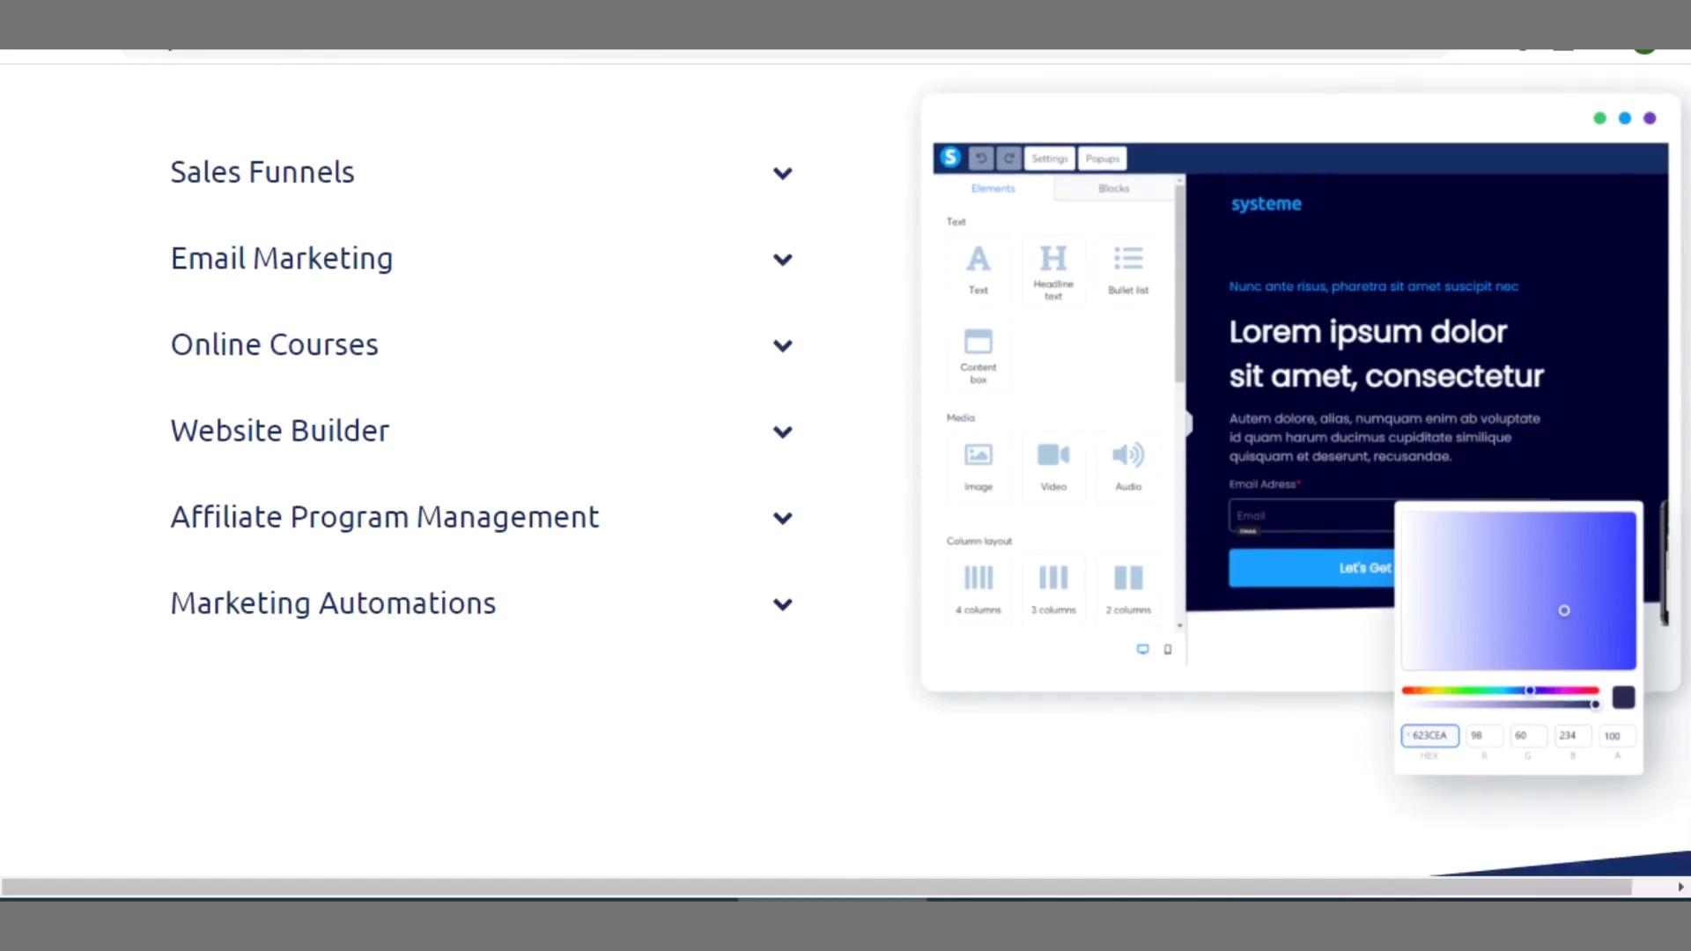
# - Expand Email Marketing, Sales Funnels and Online Courses in turn, finishing with Website Builder expanded
pyautogui.click(775, 261)
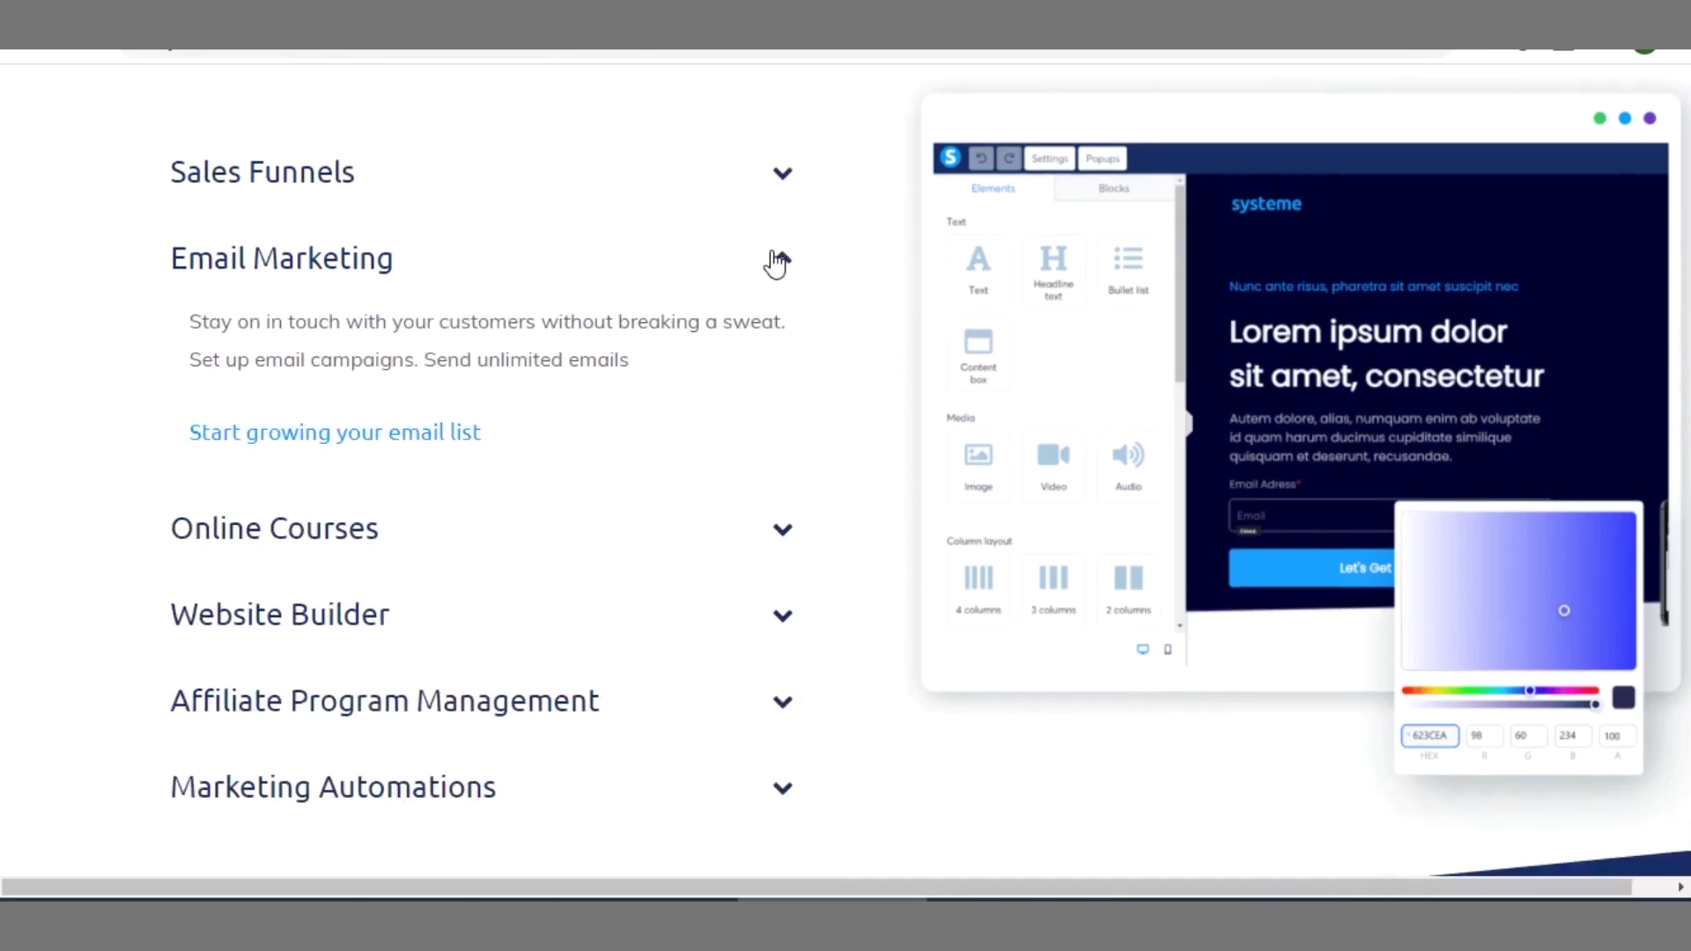
pyautogui.click(779, 179)
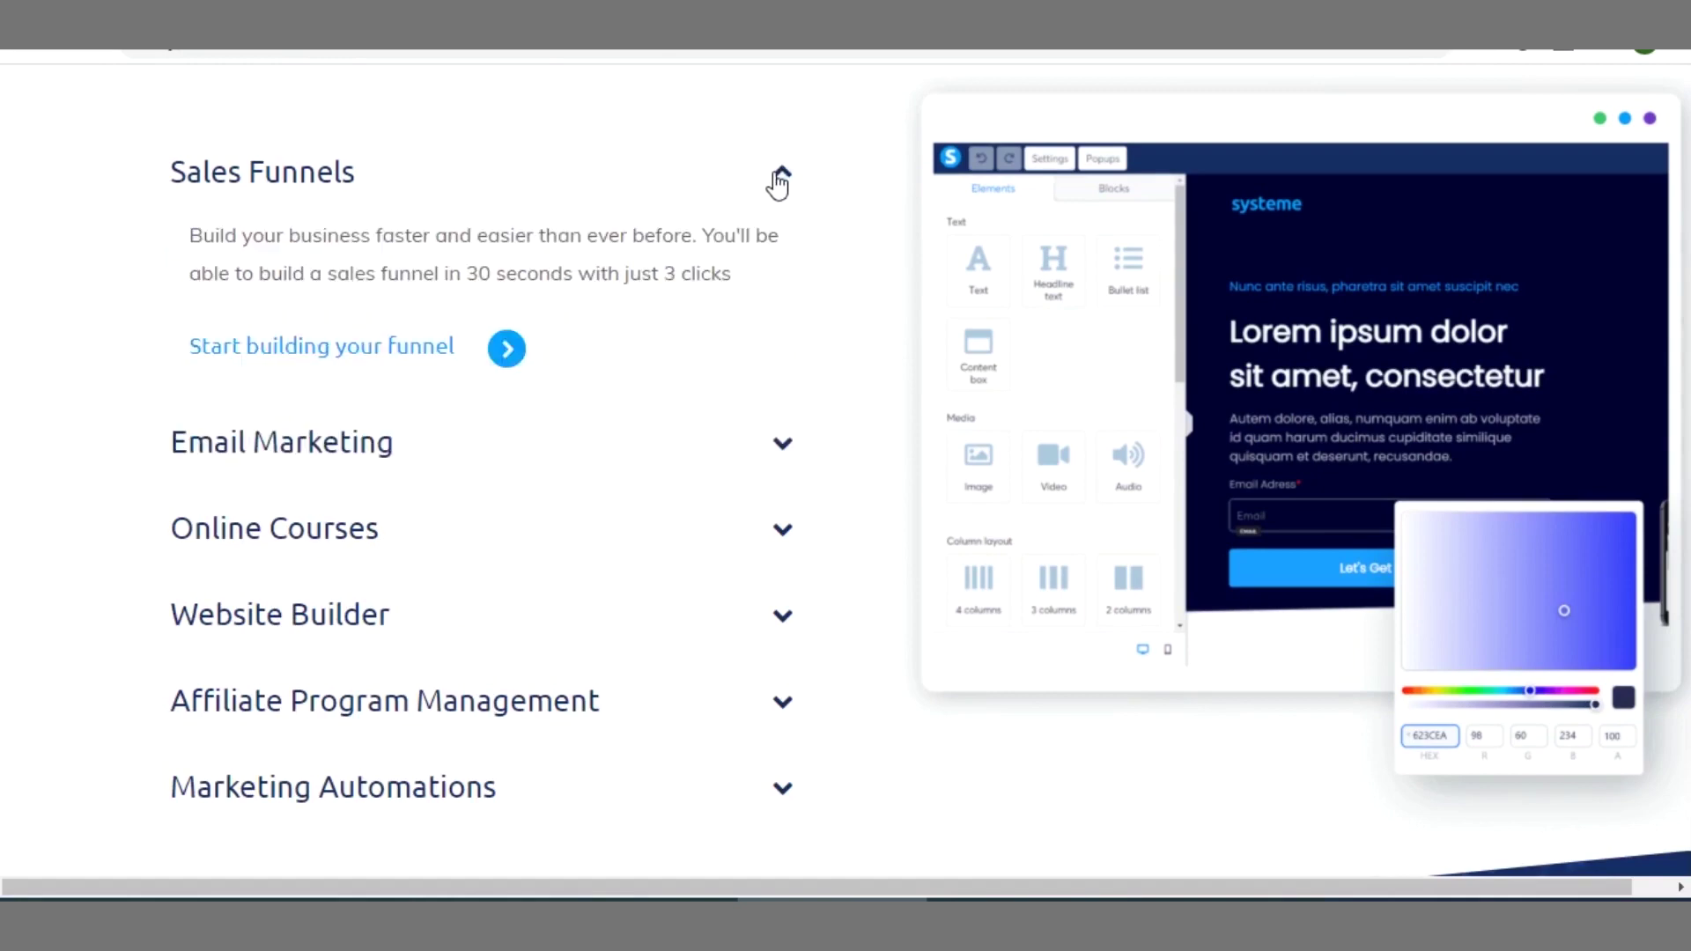
pyautogui.click(780, 445)
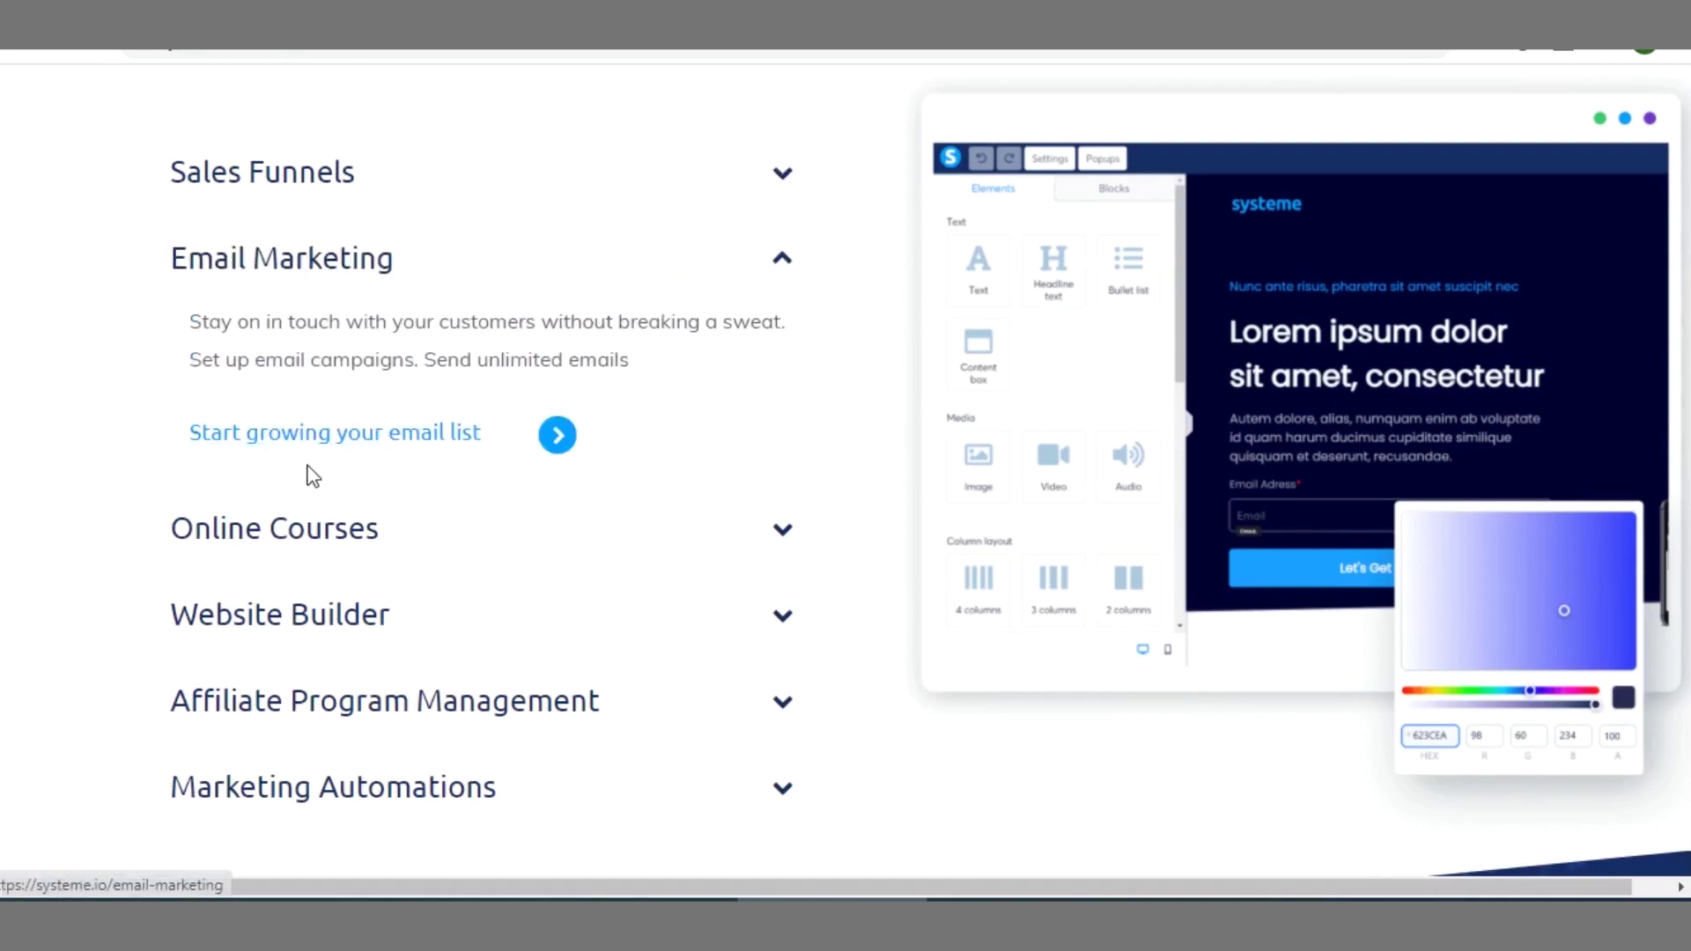
pyautogui.click(776, 542)
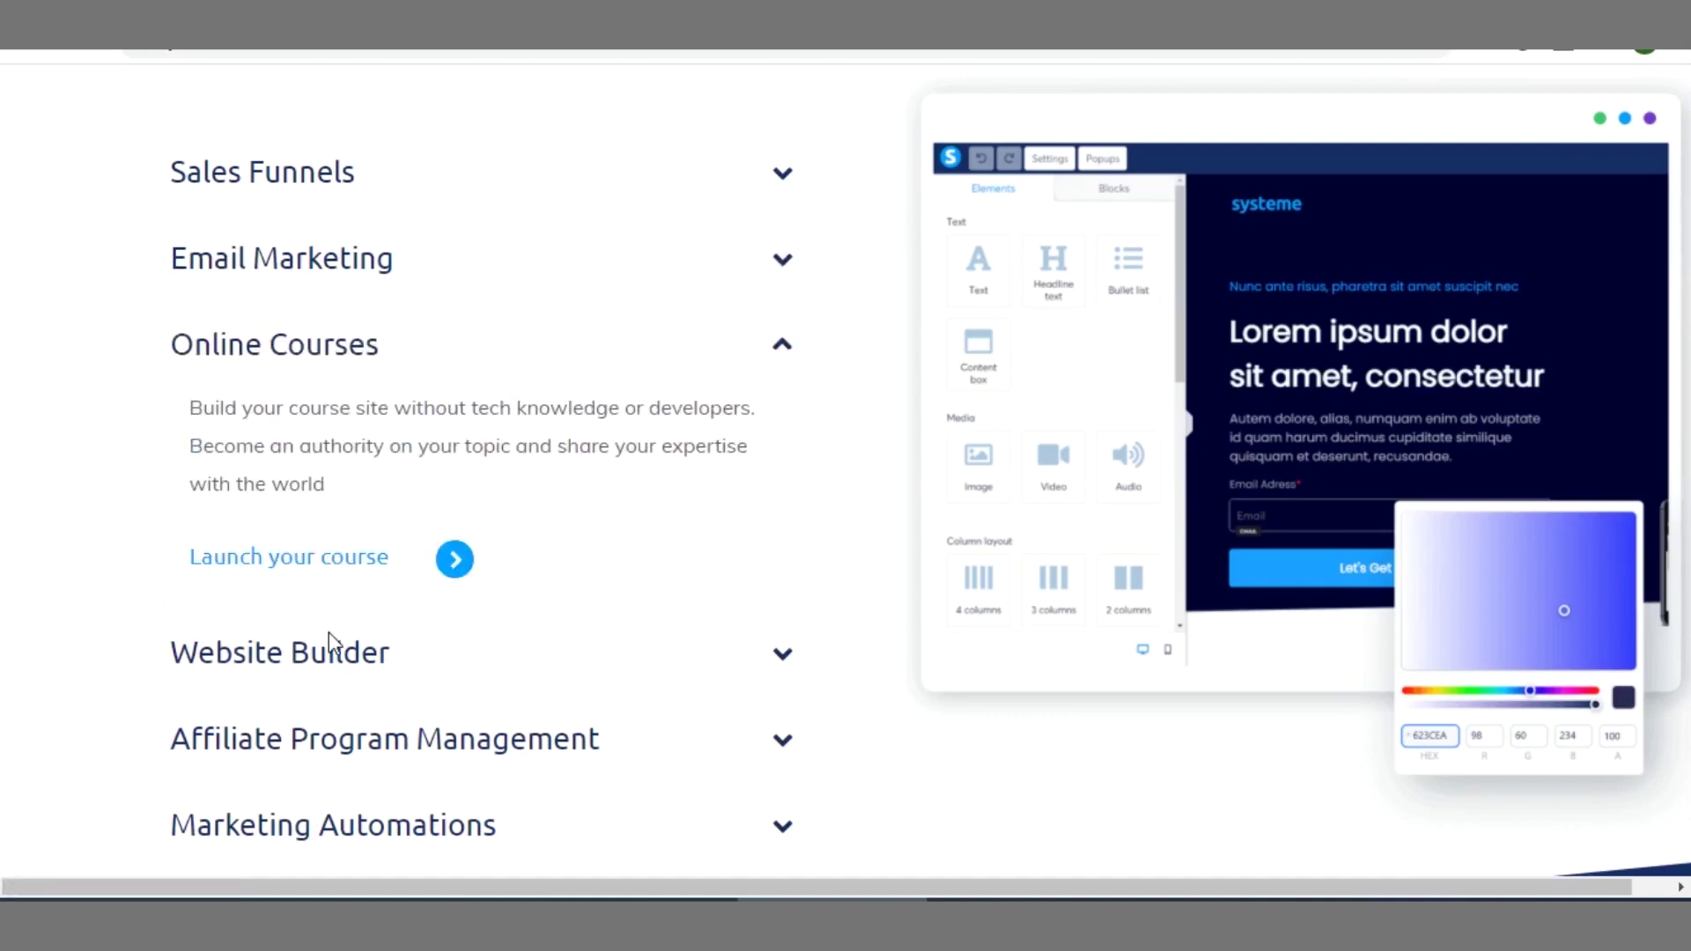
pyautogui.click(782, 652)
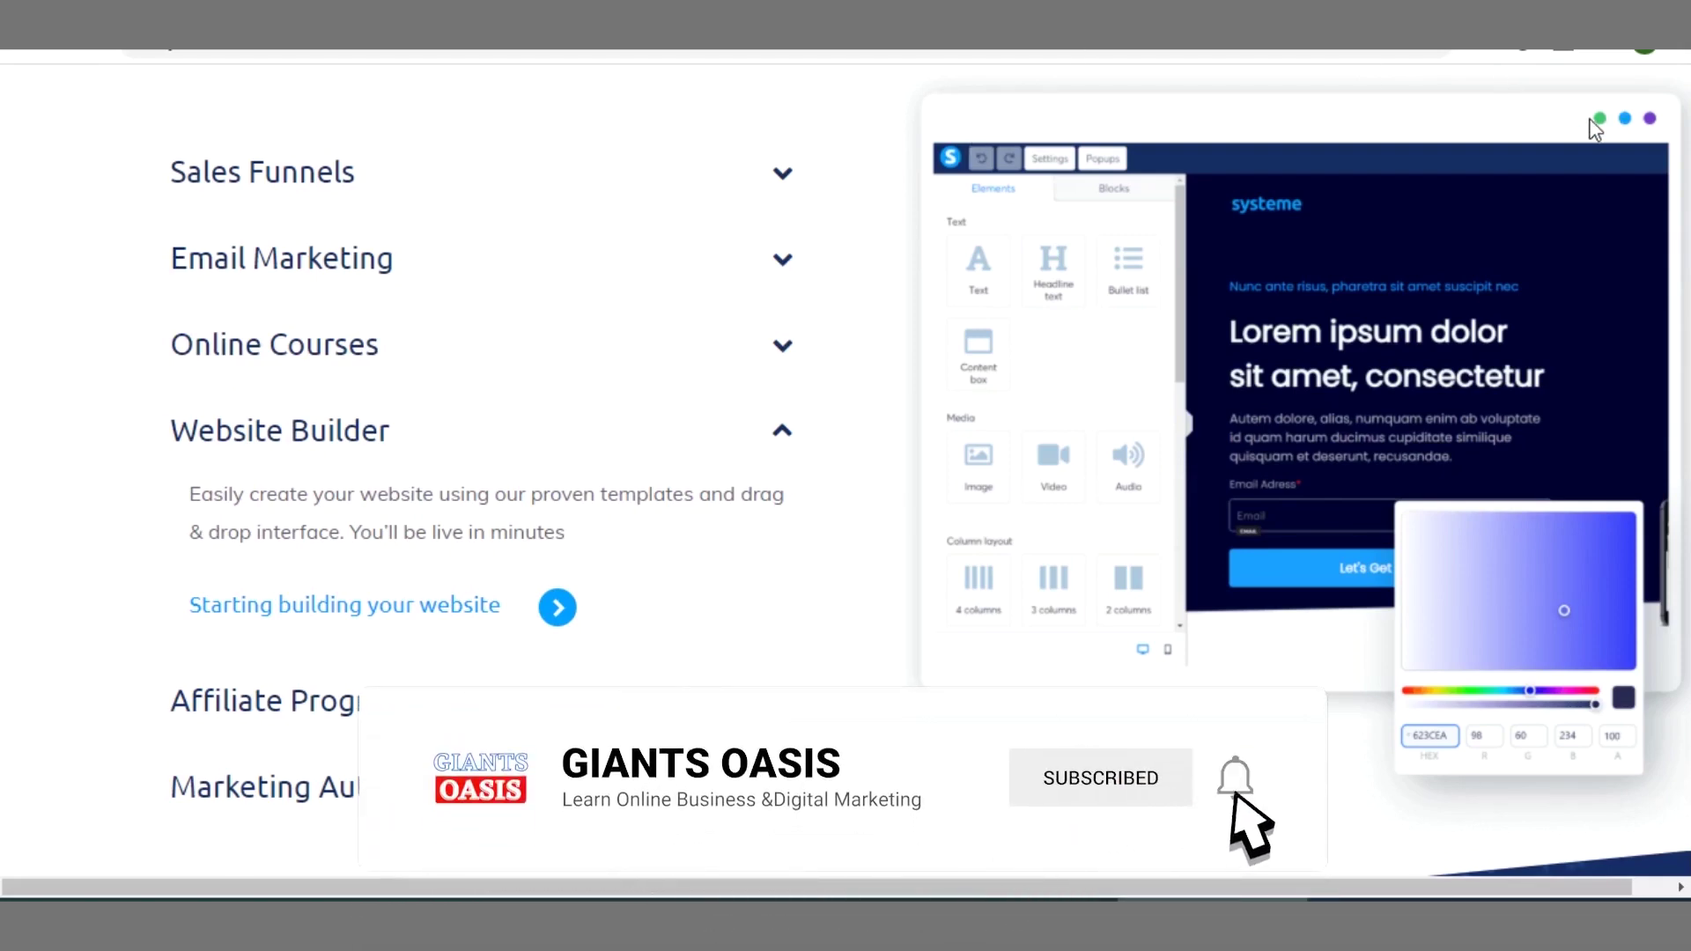
pyautogui.scroll(5, 845, 467)
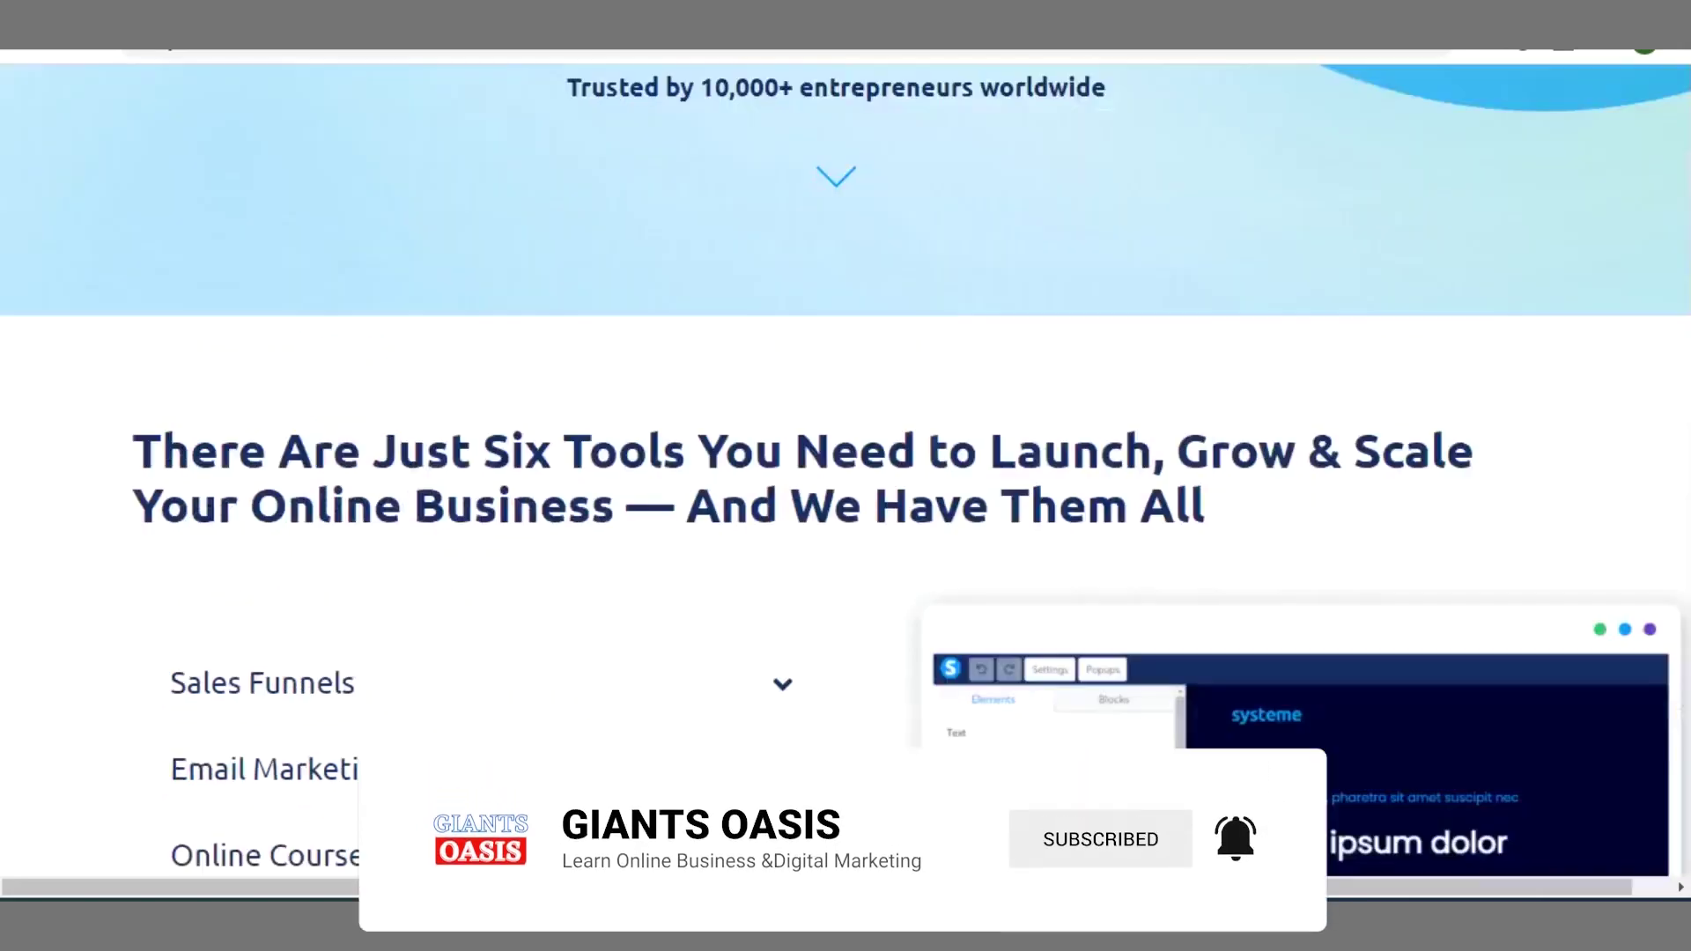
pyautogui.scroll(-4, 846, 467)
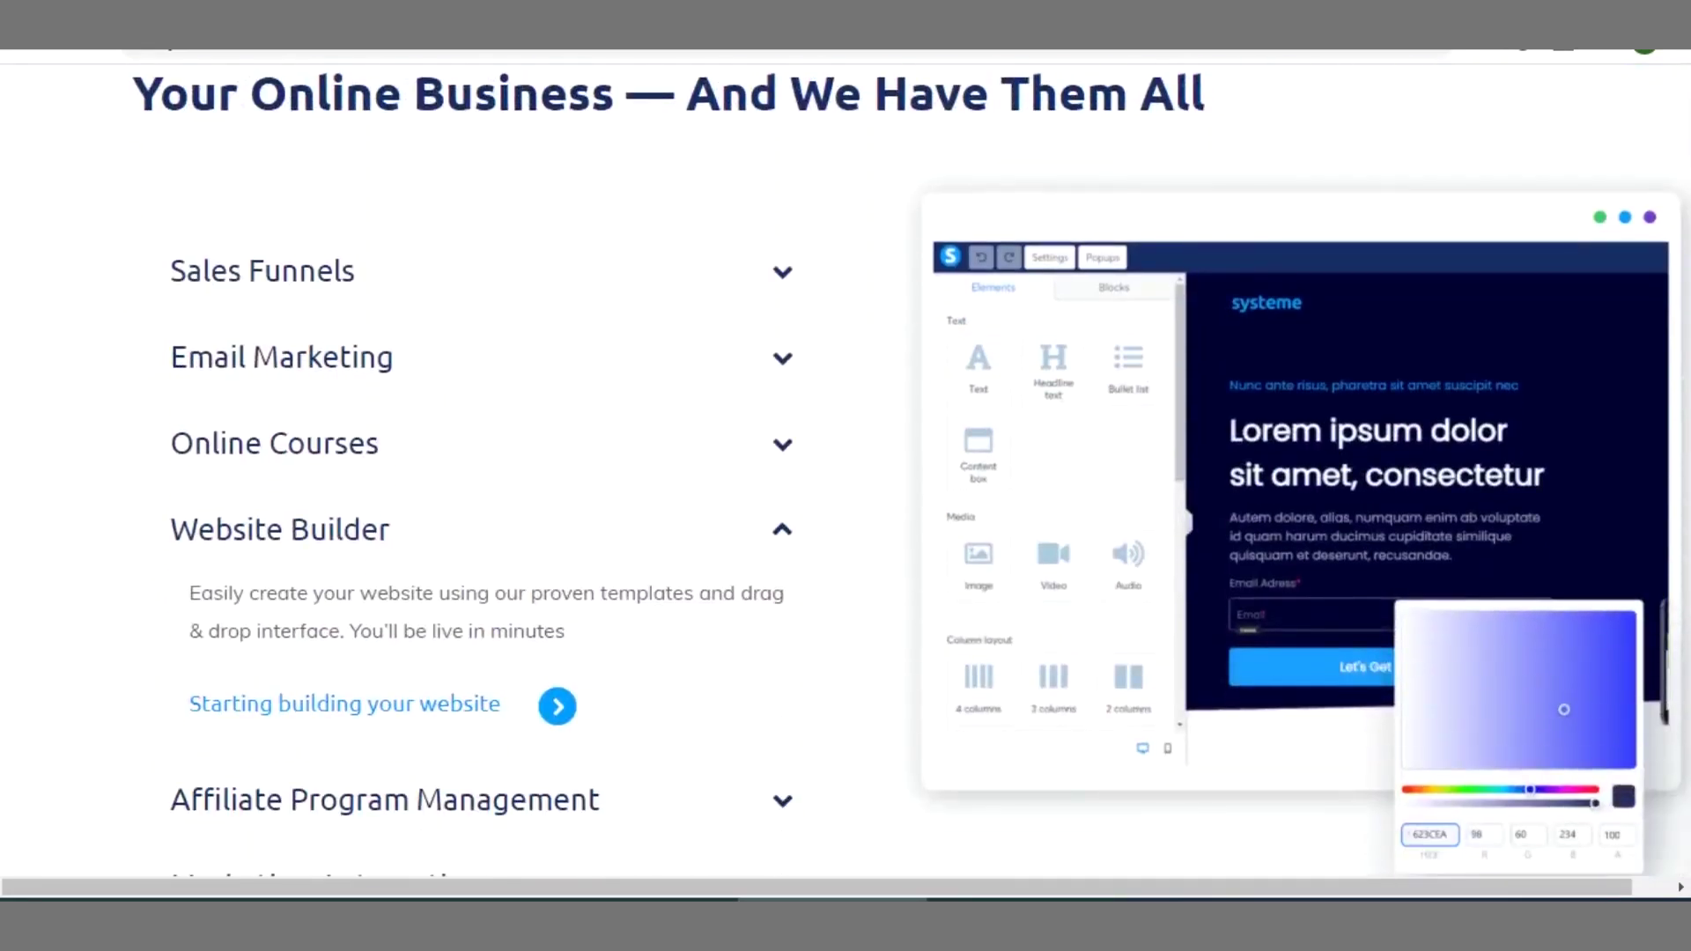
# - Open SimilarWeb for systeme.io and highlight Global Rank #12,797 and Country Rank #1,225
pyautogui.click(1484, 52)
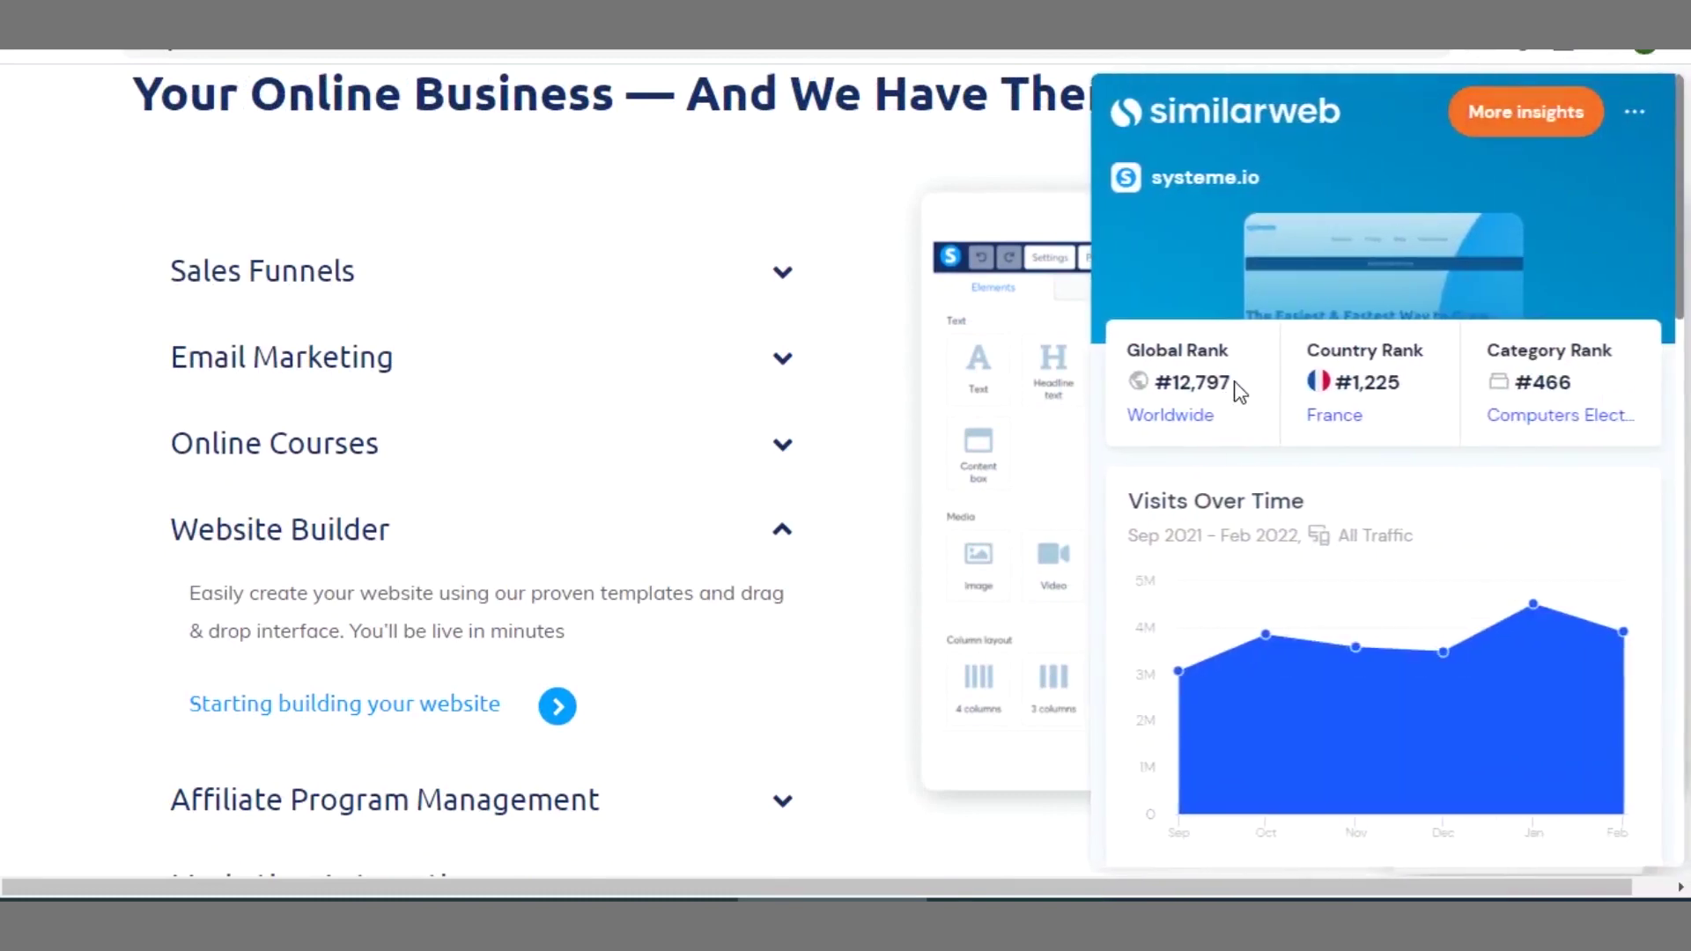
pyautogui.moveTo(1233, 387); pyautogui.dragTo(1168, 386)
pyautogui.click(1402, 383)
pyautogui.moveTo(1402, 384); pyautogui.dragTo(1333, 388)
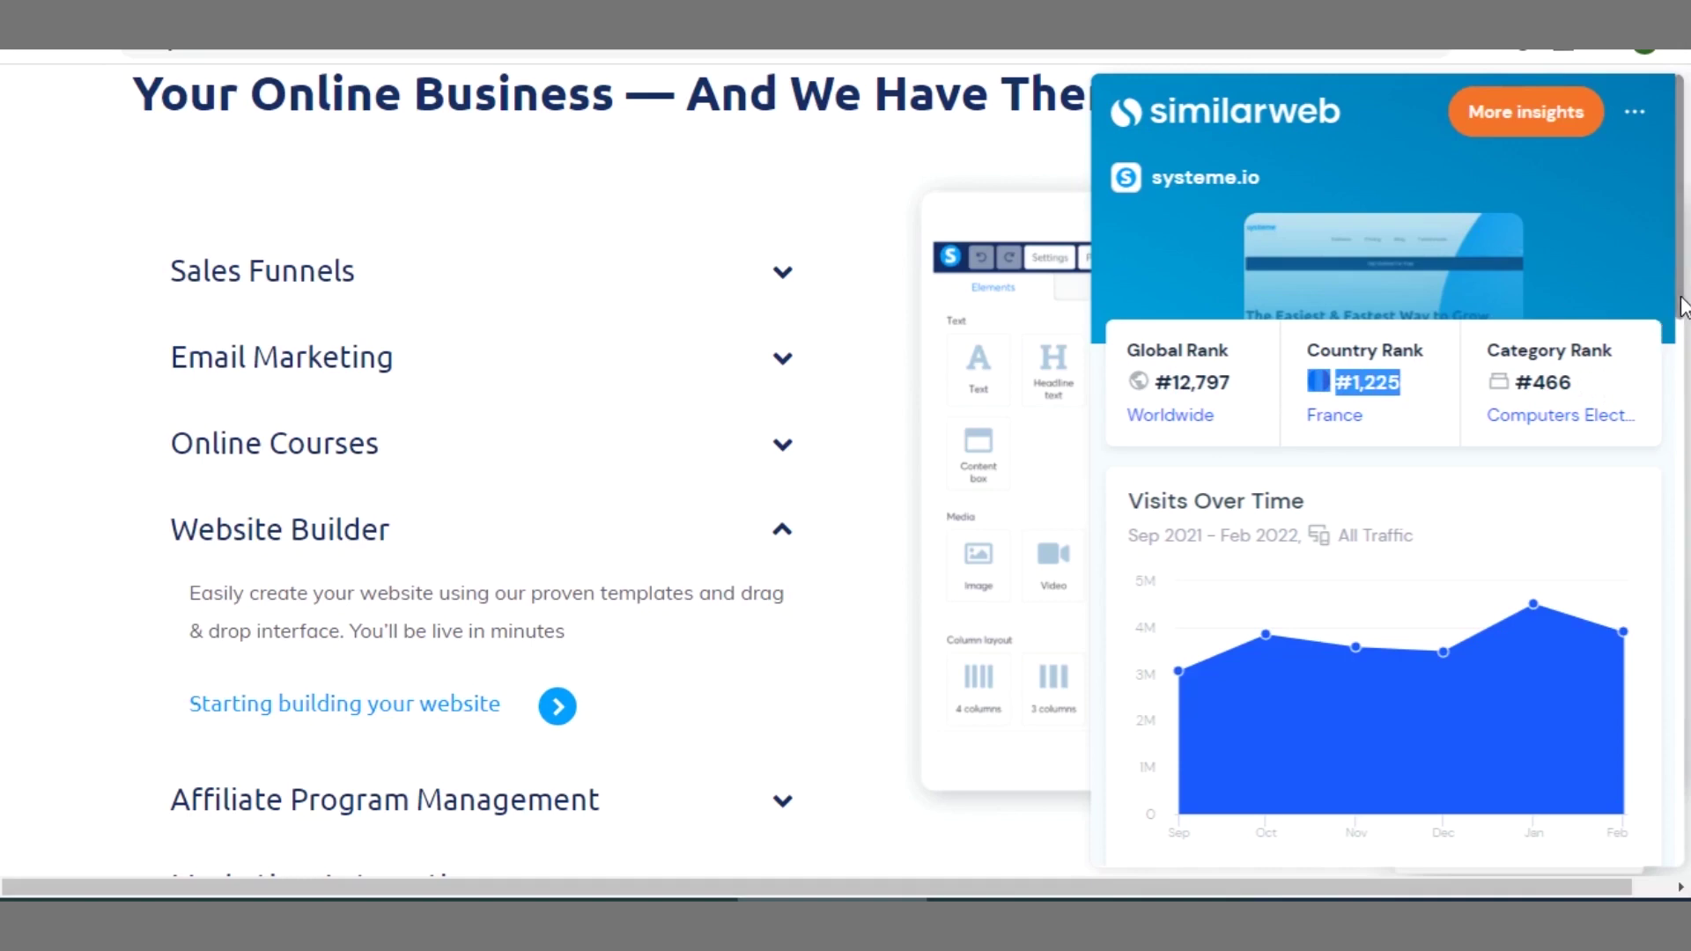
# - Highlight Monthly Visits and scroll the popup to Geography, led by France at 30.84%
pyautogui.moveTo(1681, 309); pyautogui.dragTo(1682, 500)
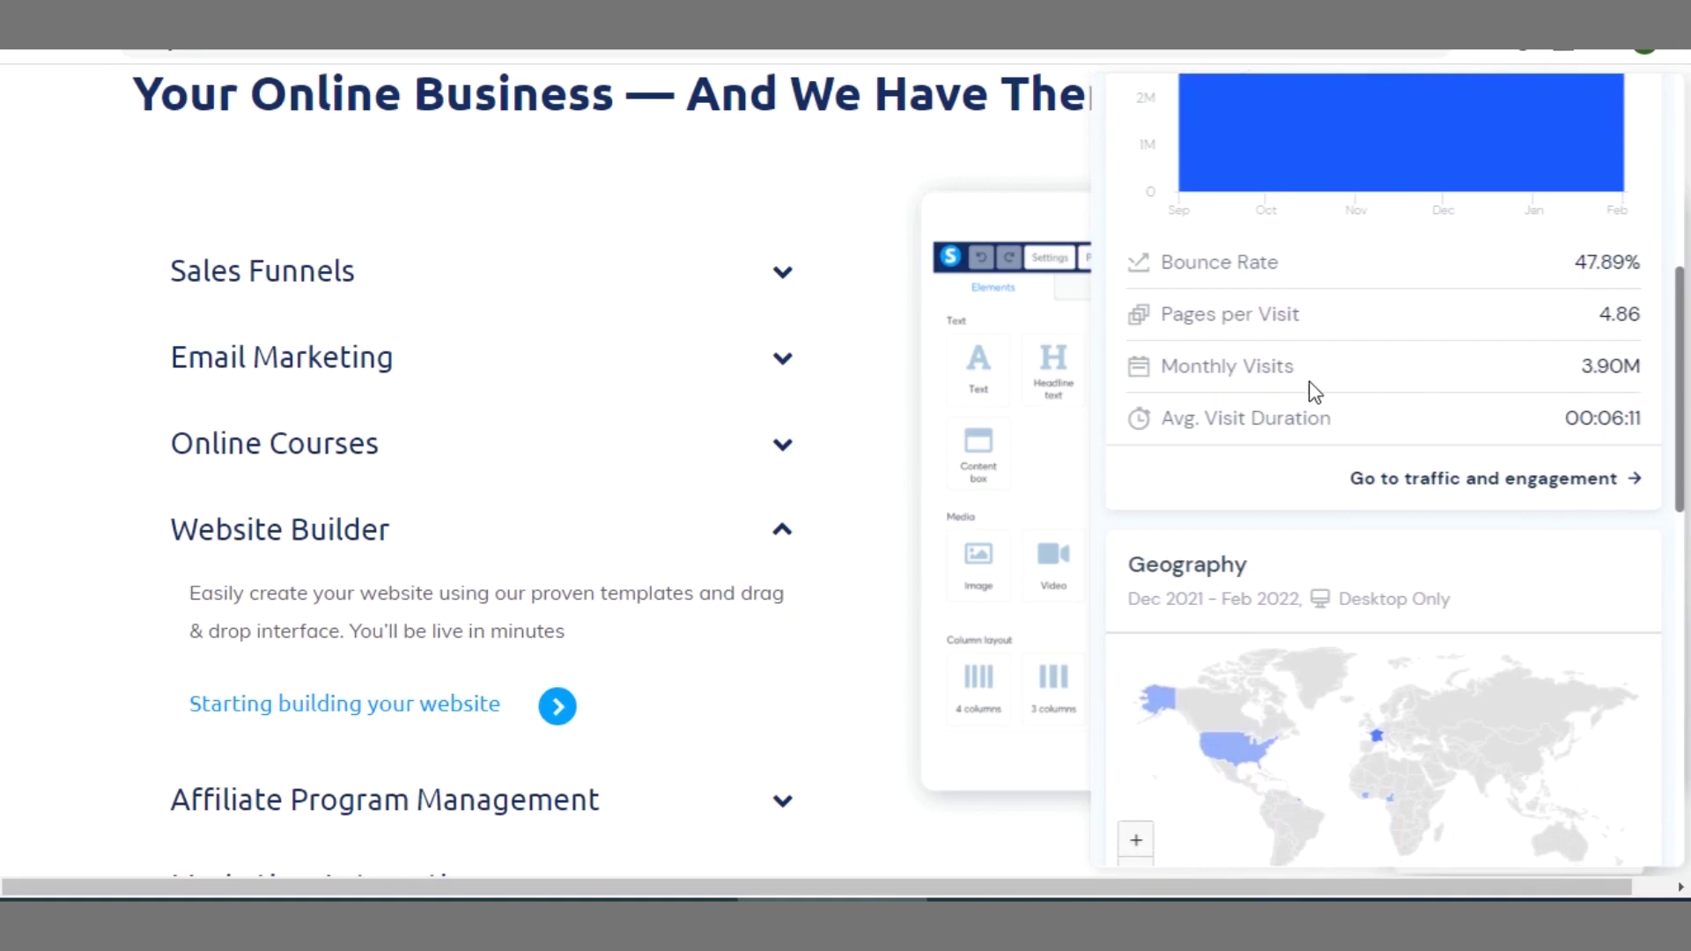
pyautogui.moveTo(1297, 369); pyautogui.dragTo(1151, 371)
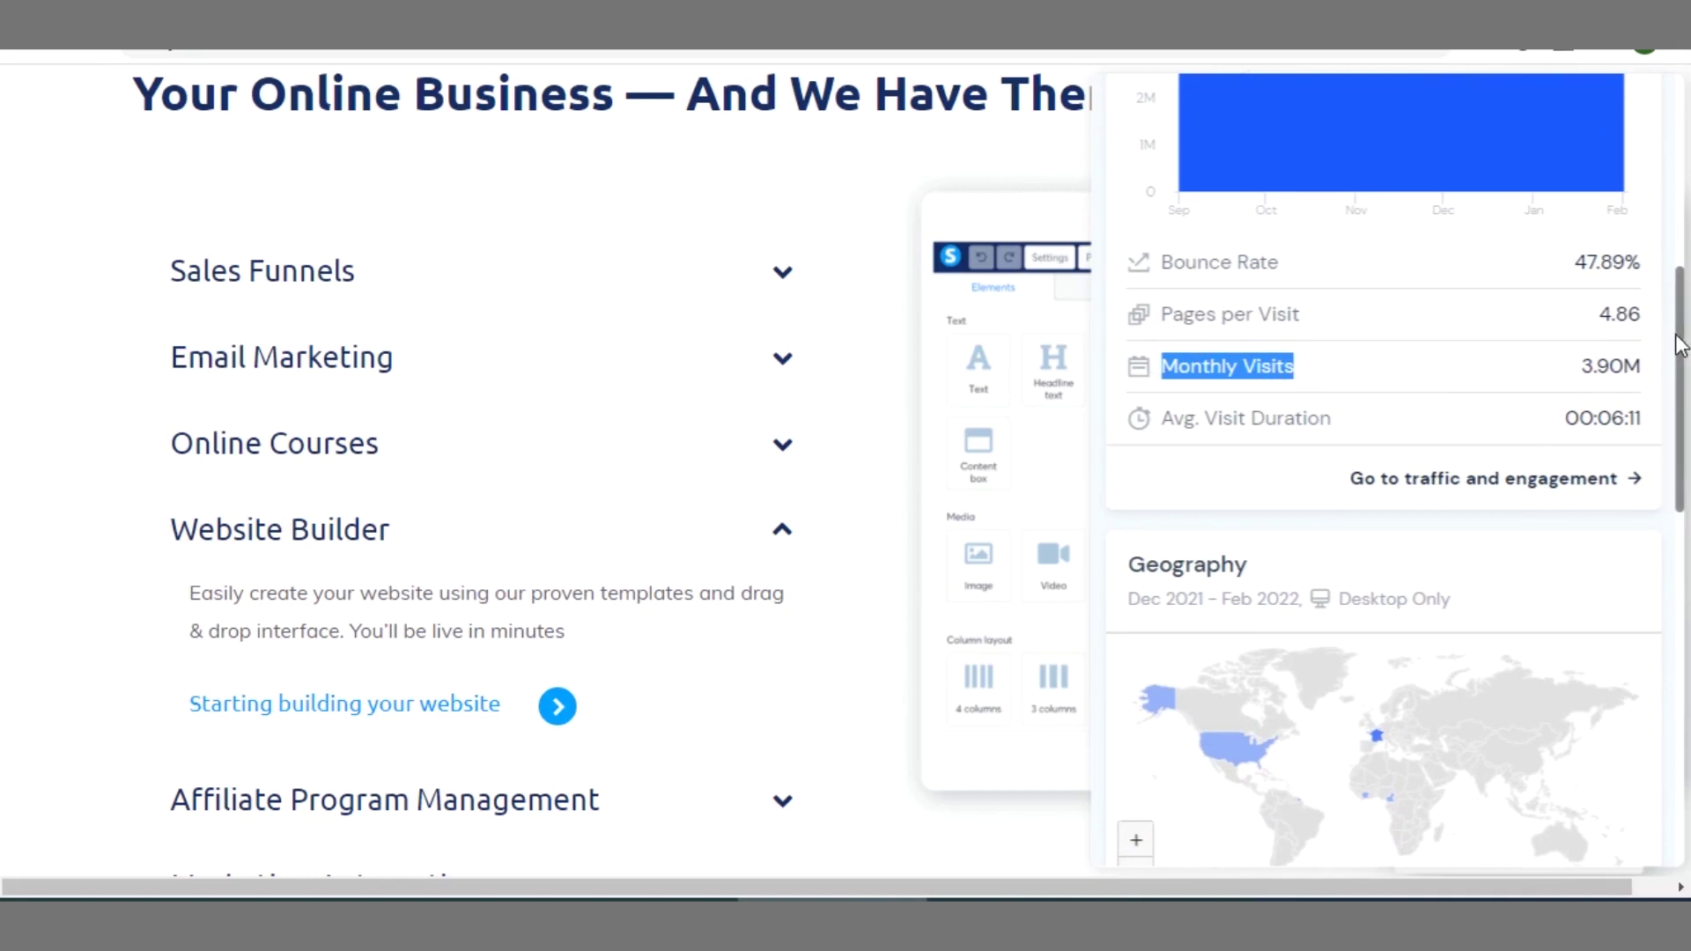
pyautogui.moveTo(1682, 342); pyautogui.dragTo(1686, 464)
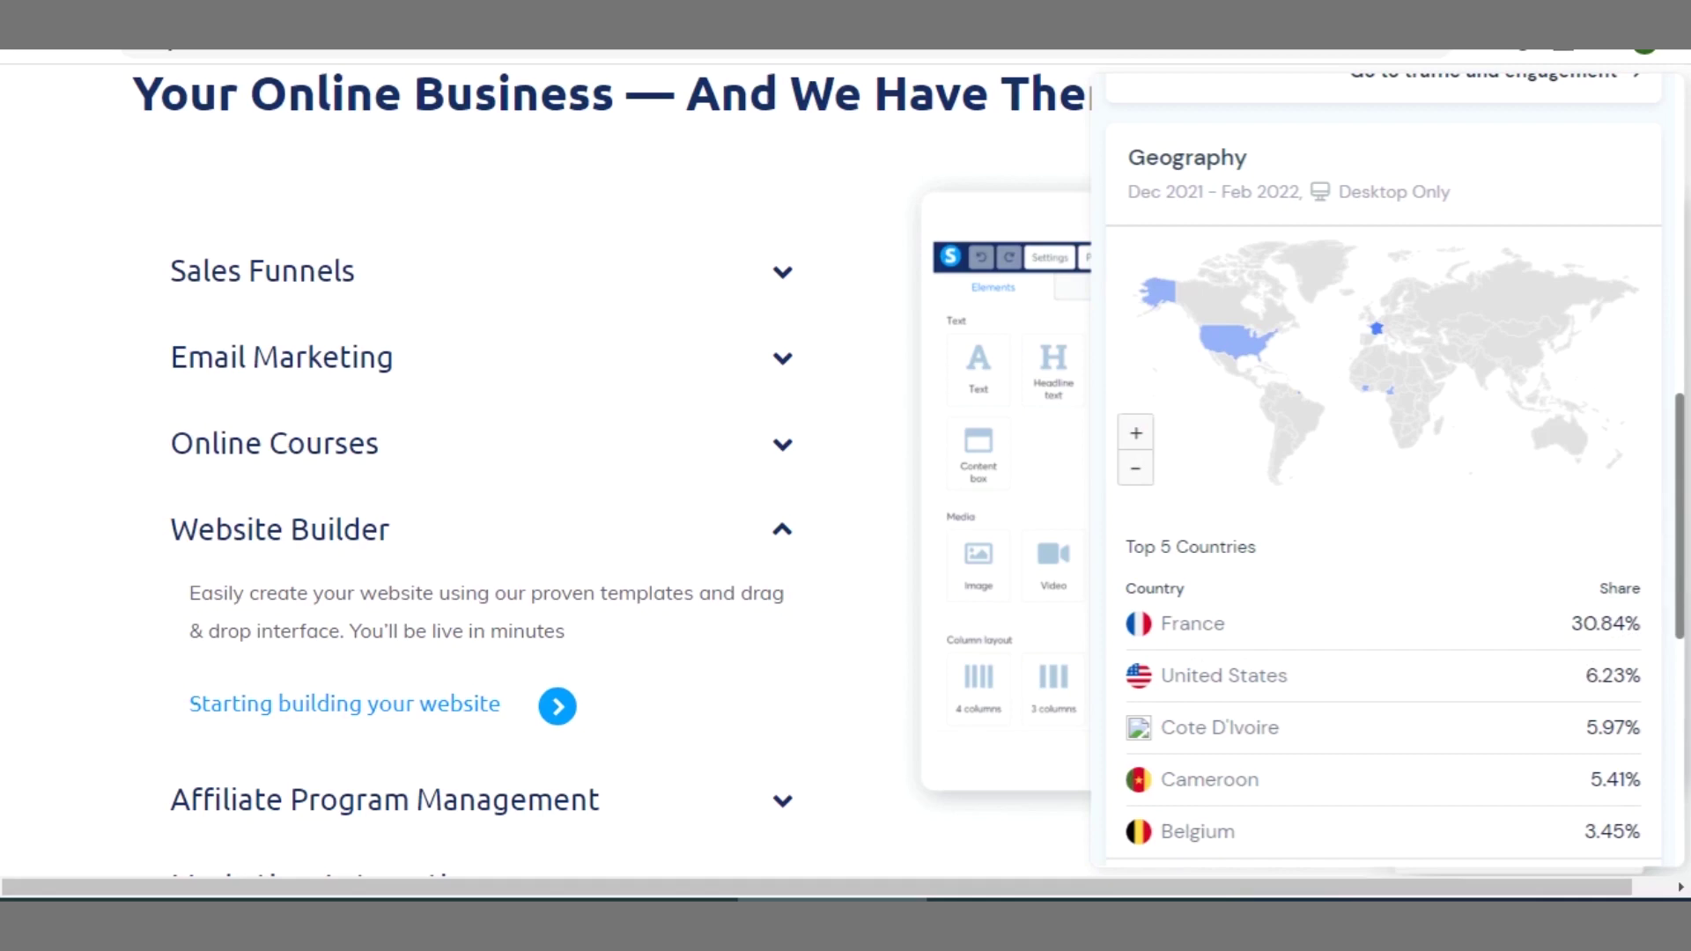
# - Close the SimilarWeb geography panel and scroll the home page down to the final sign-up section
pyautogui.scroll(-10, 546, 467)
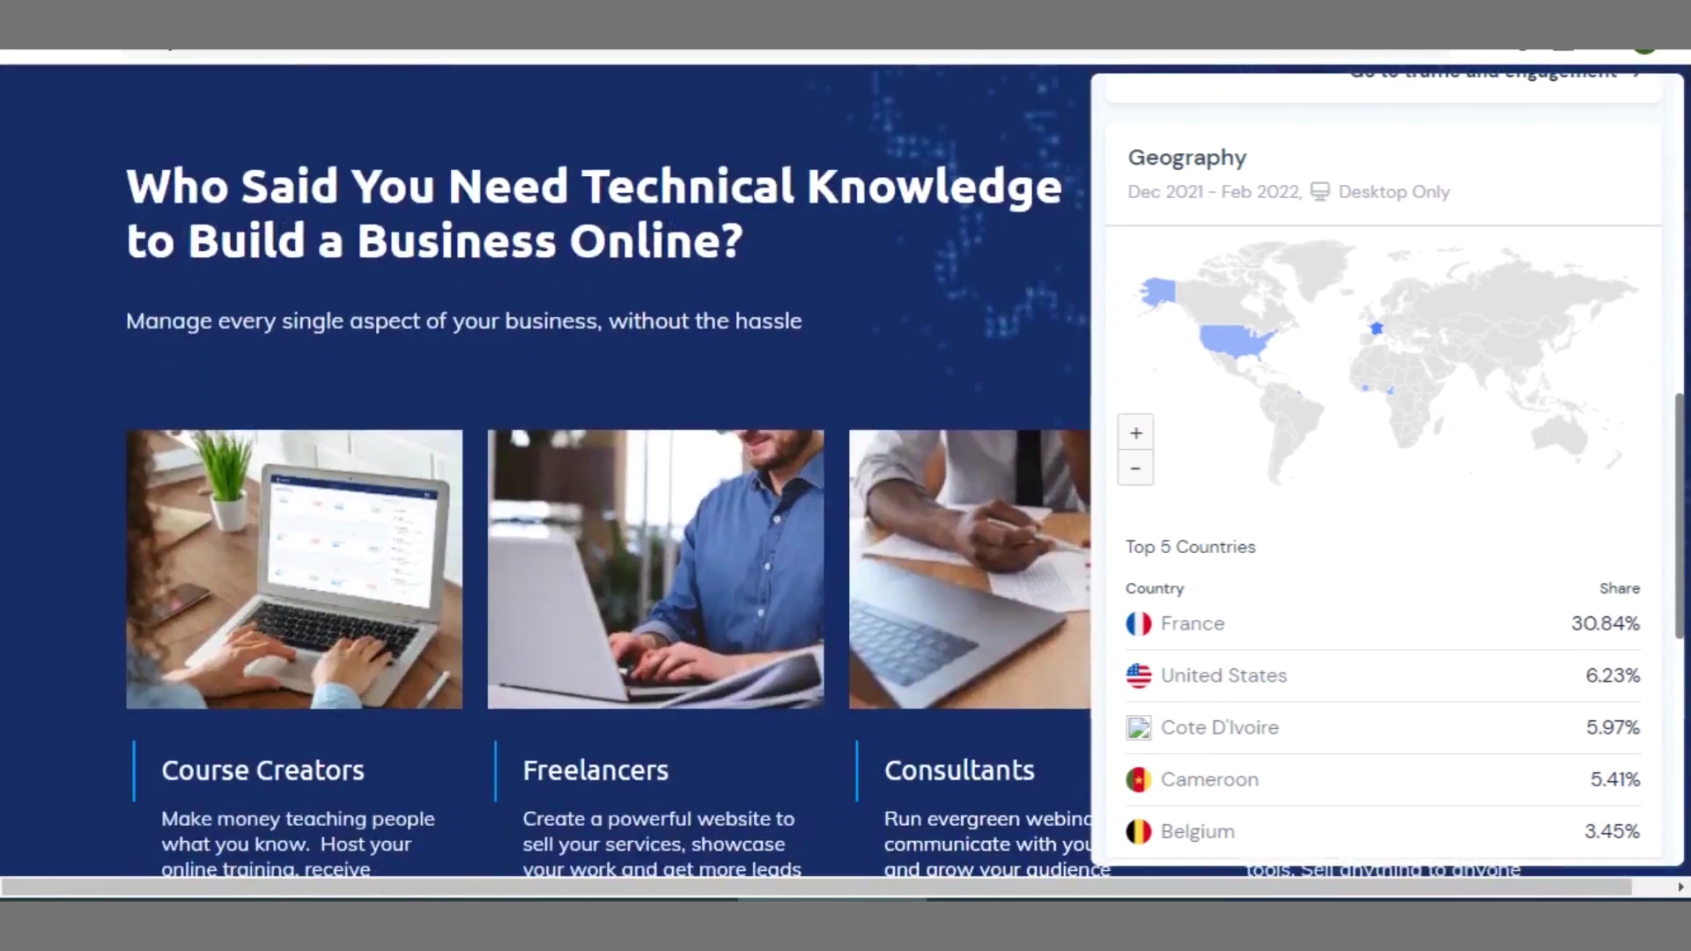
pyautogui.scroll(-4, 546, 467)
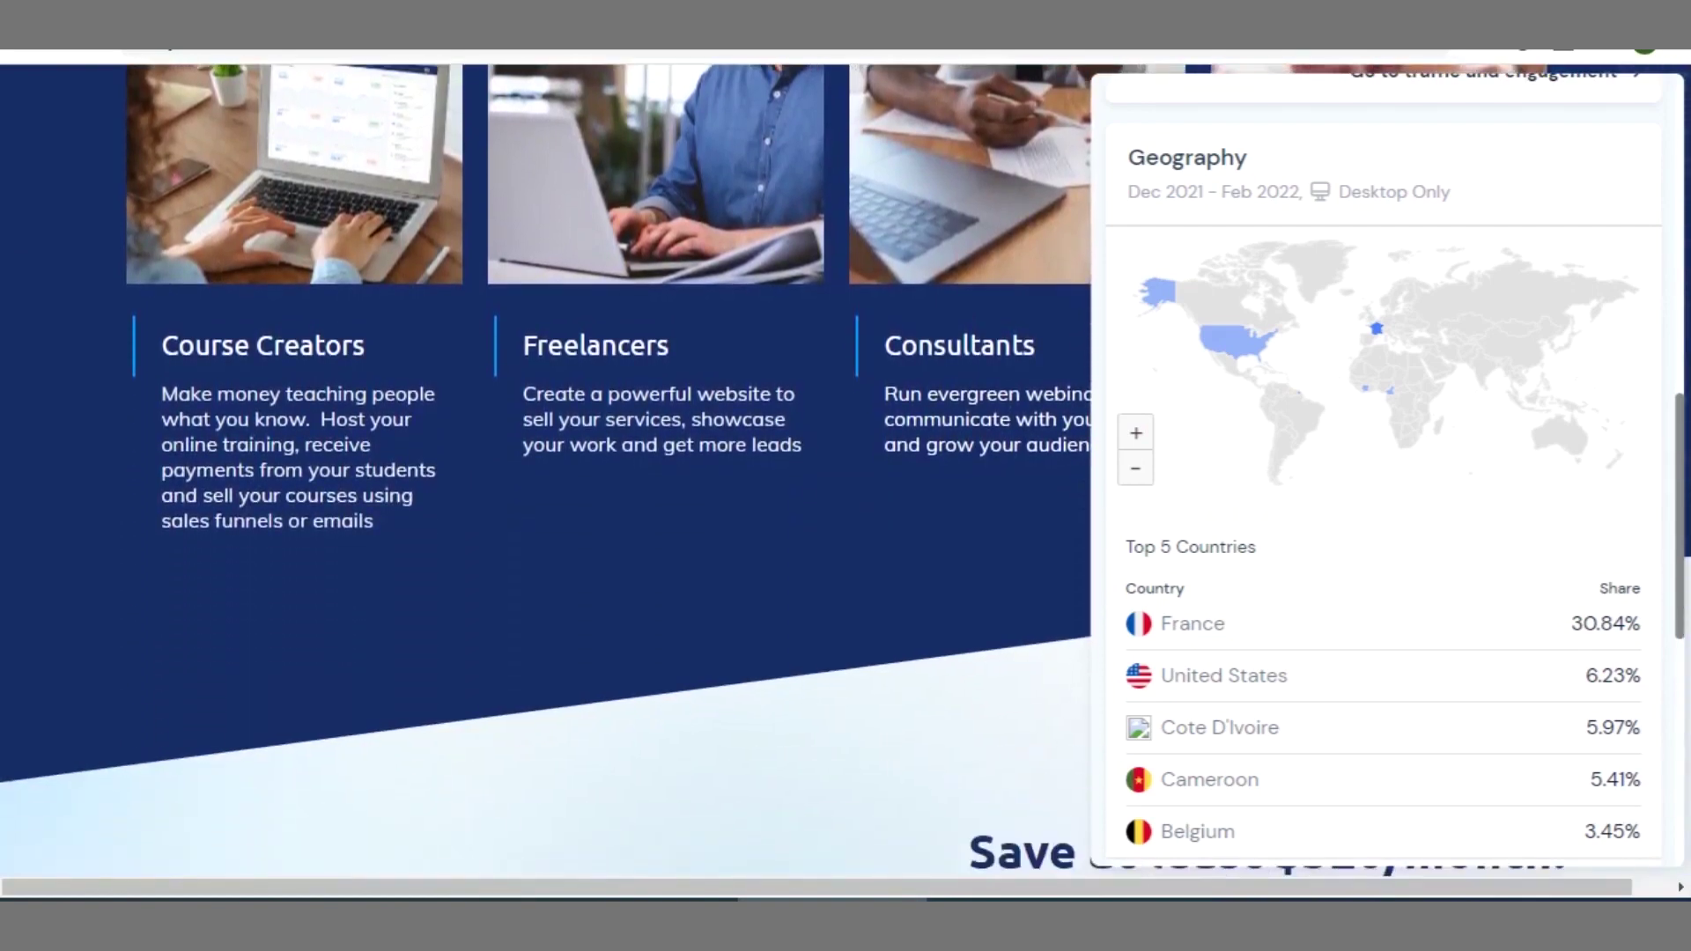
pyautogui.click(1688, 361)
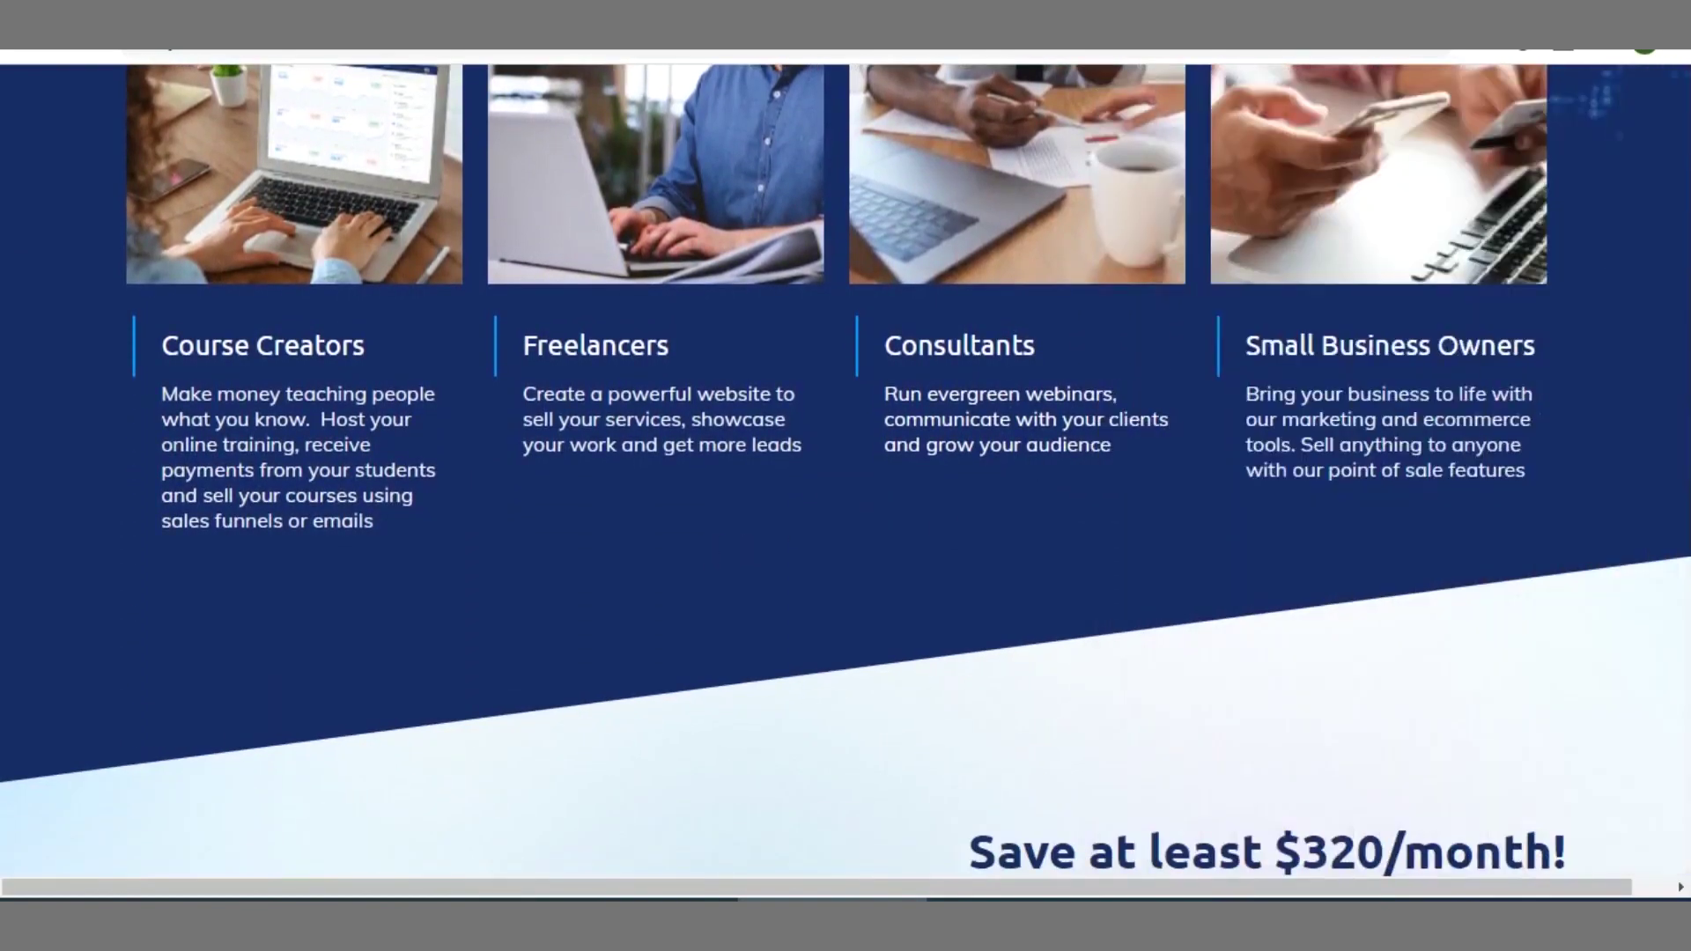
pyautogui.scroll(-20, 845, 470)
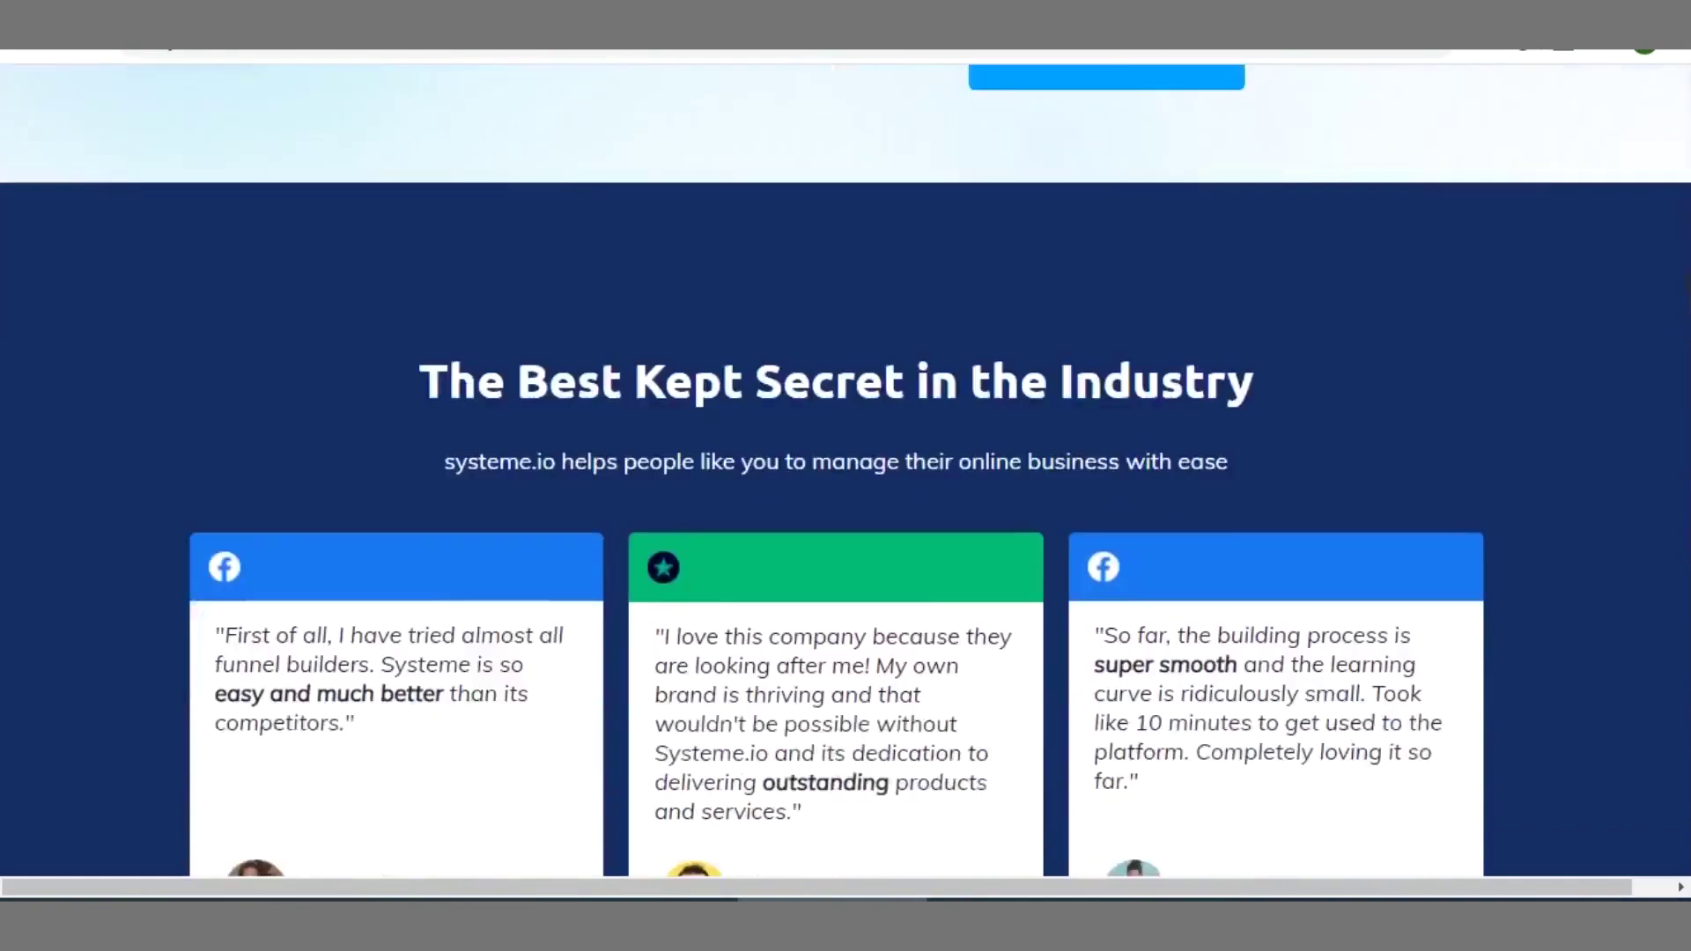
pyautogui.scroll(-10, 845, 471)
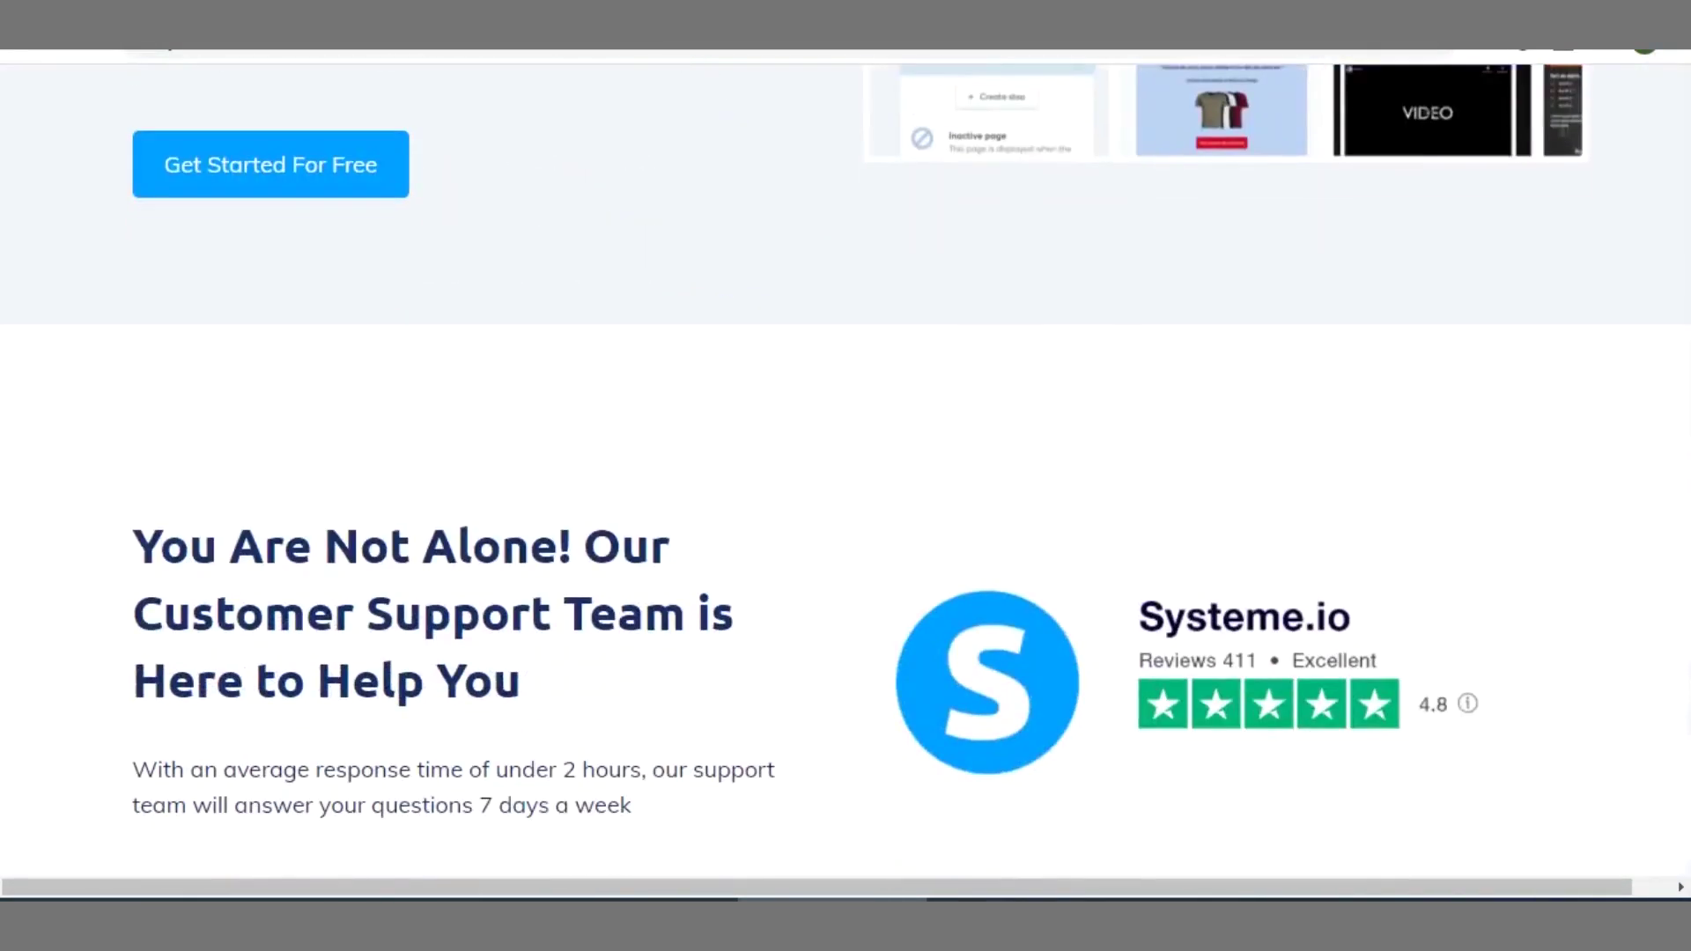
pyautogui.scroll(-8, 845, 470)
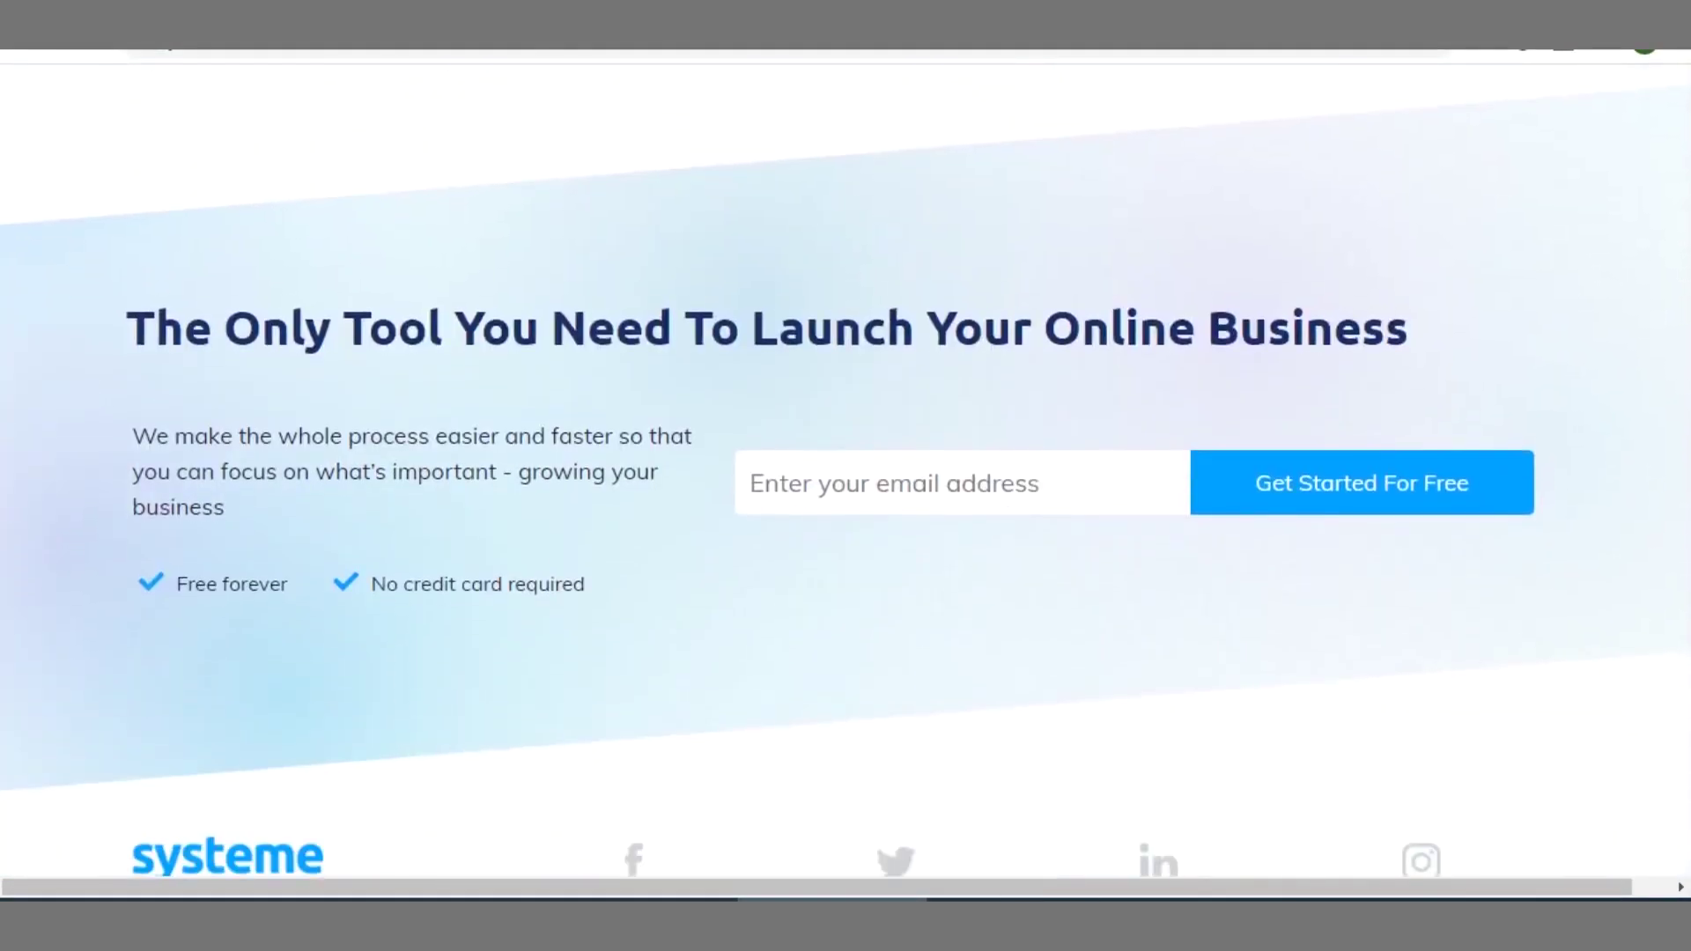
pyautogui.scroll(8, 845, 470)
pyautogui.scroll(-4, 845, 471)
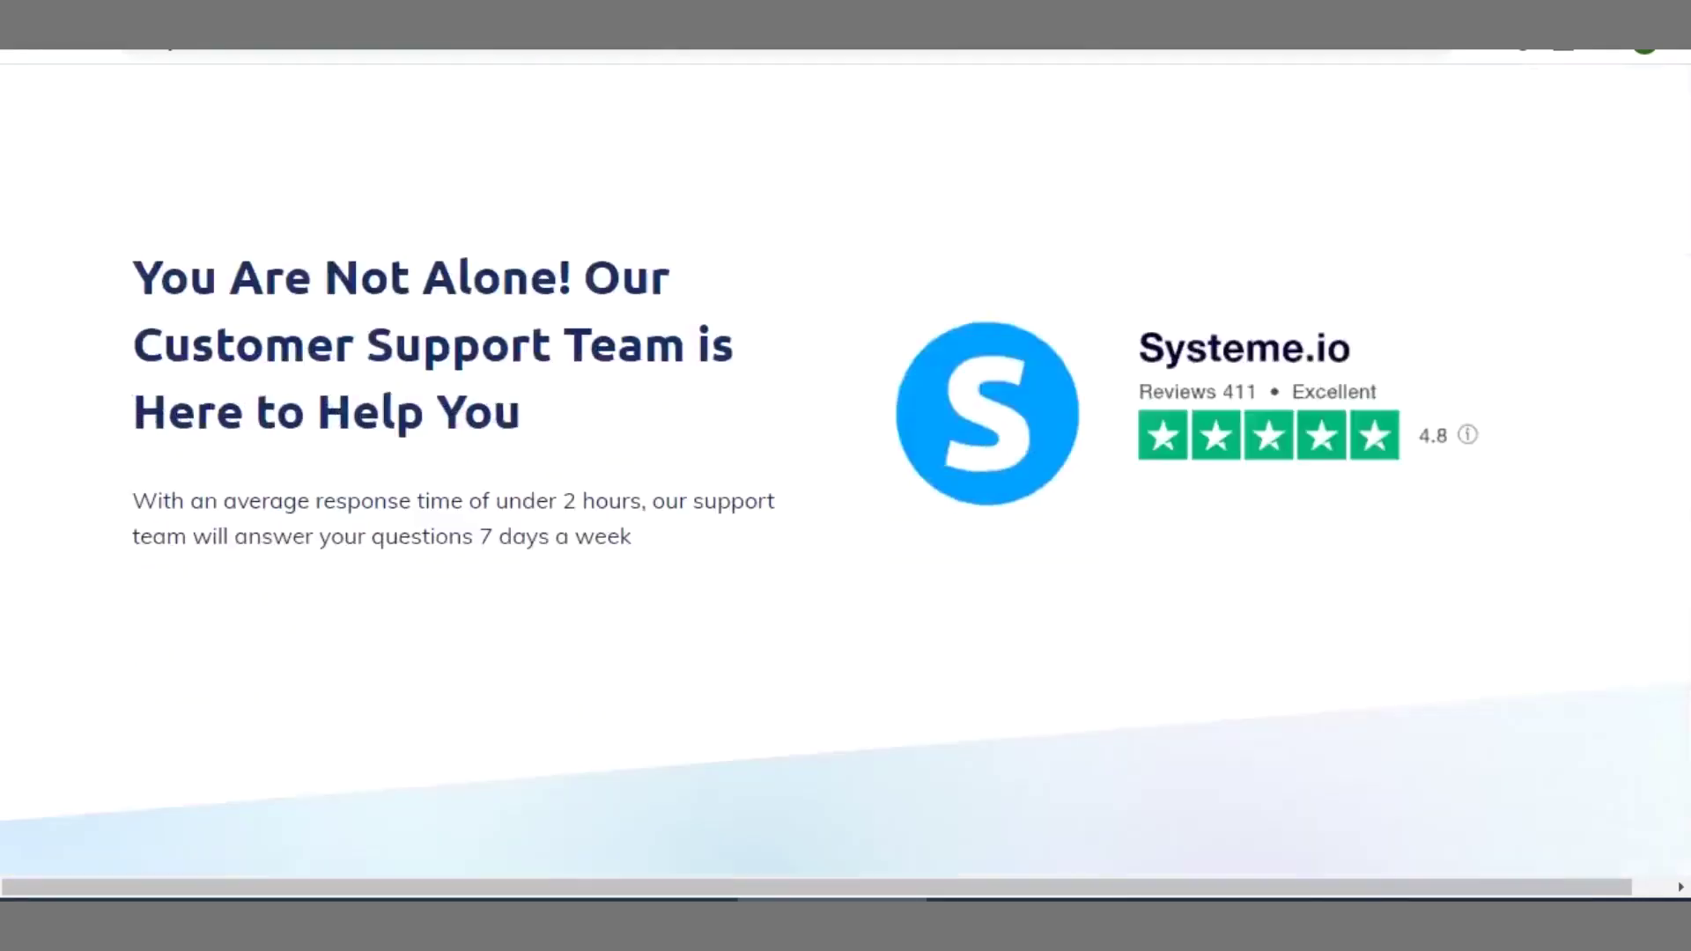
pyautogui.scroll(-4, 845, 471)
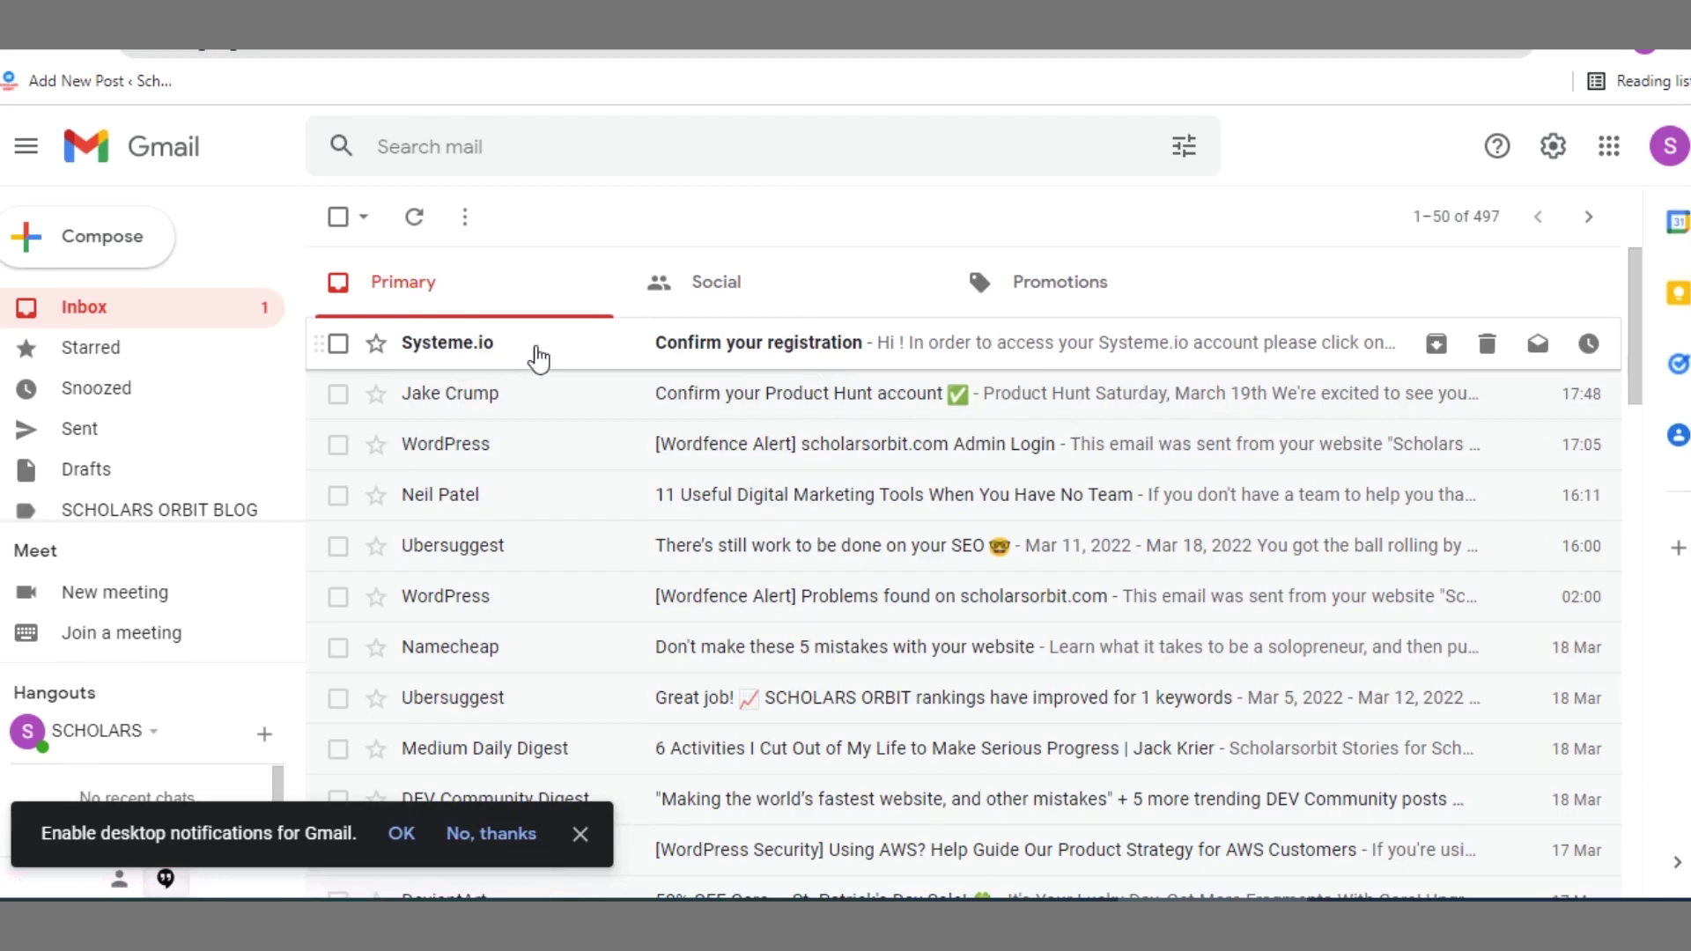
# - Open the 'Confirm your registration' email and follow its confirmation link to the set-password page
pyautogui.click(767, 359)
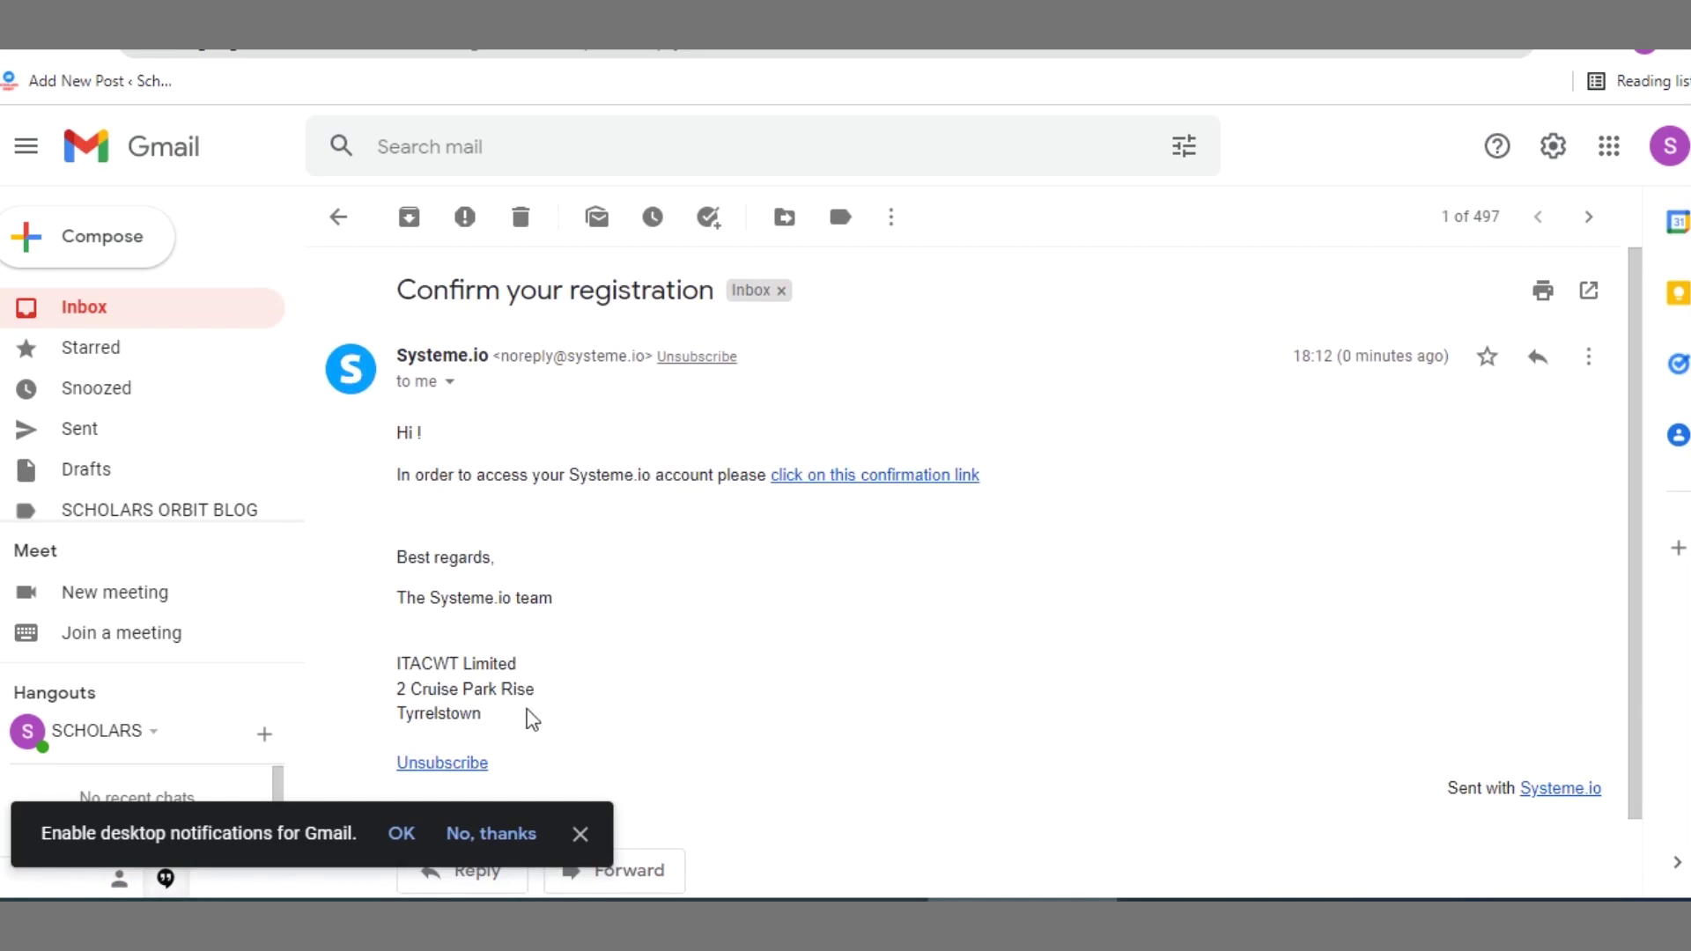
pyautogui.scroll(-1, 916, 528)
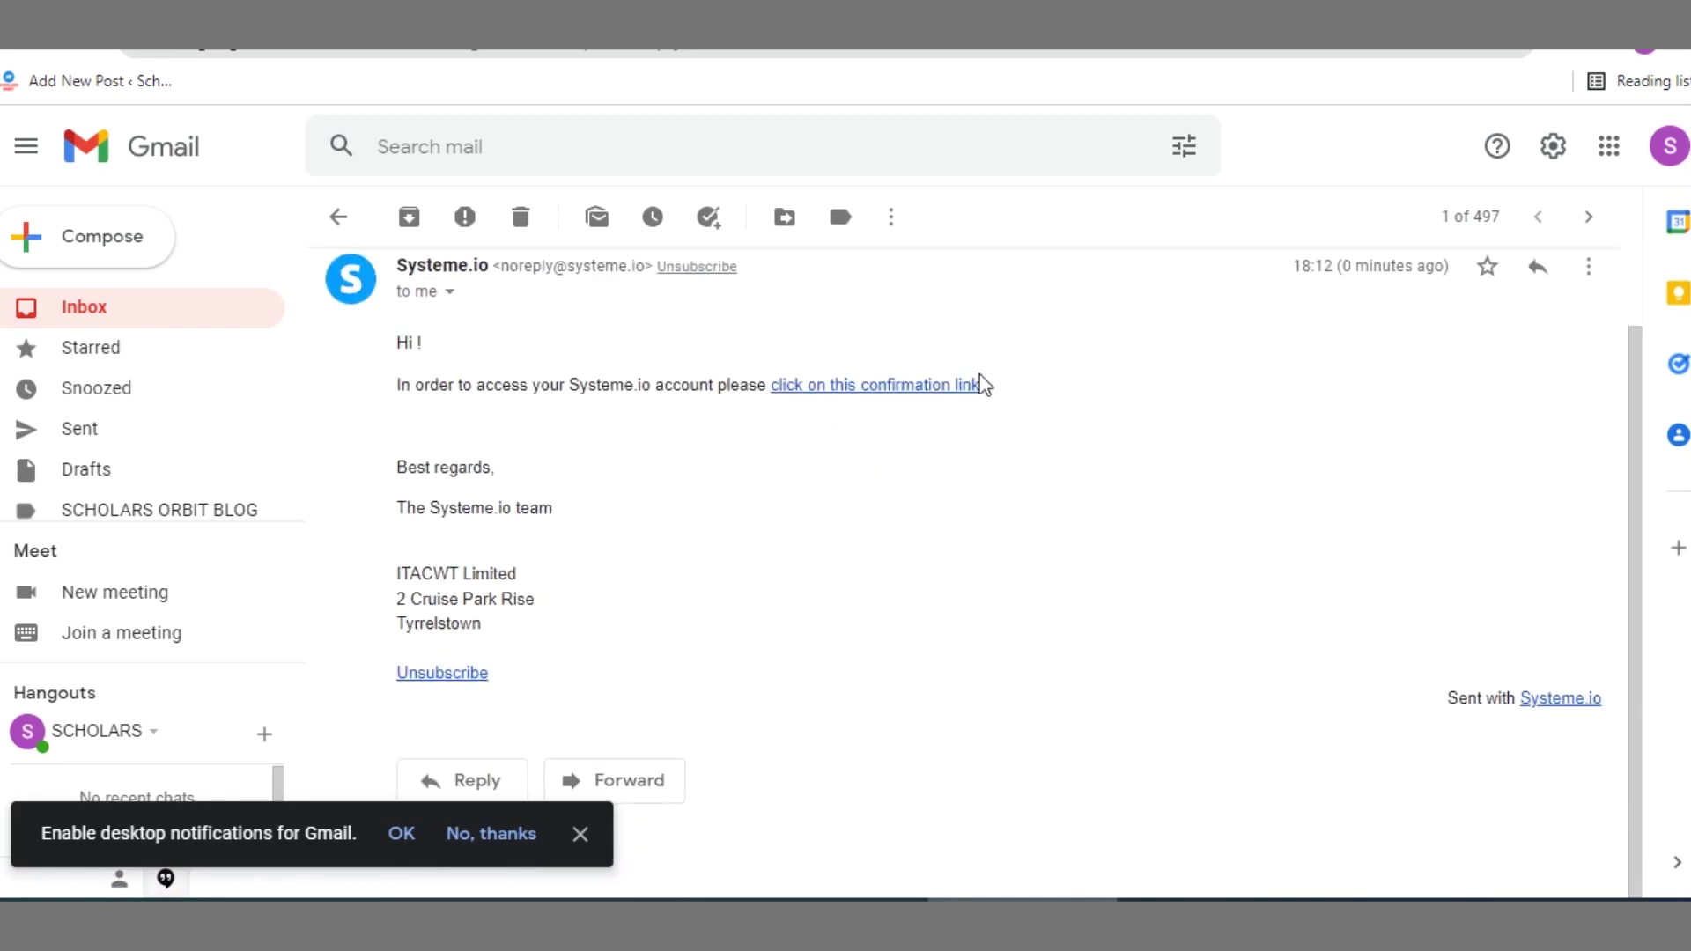
pyautogui.moveTo(979, 387); pyautogui.dragTo(774, 389)
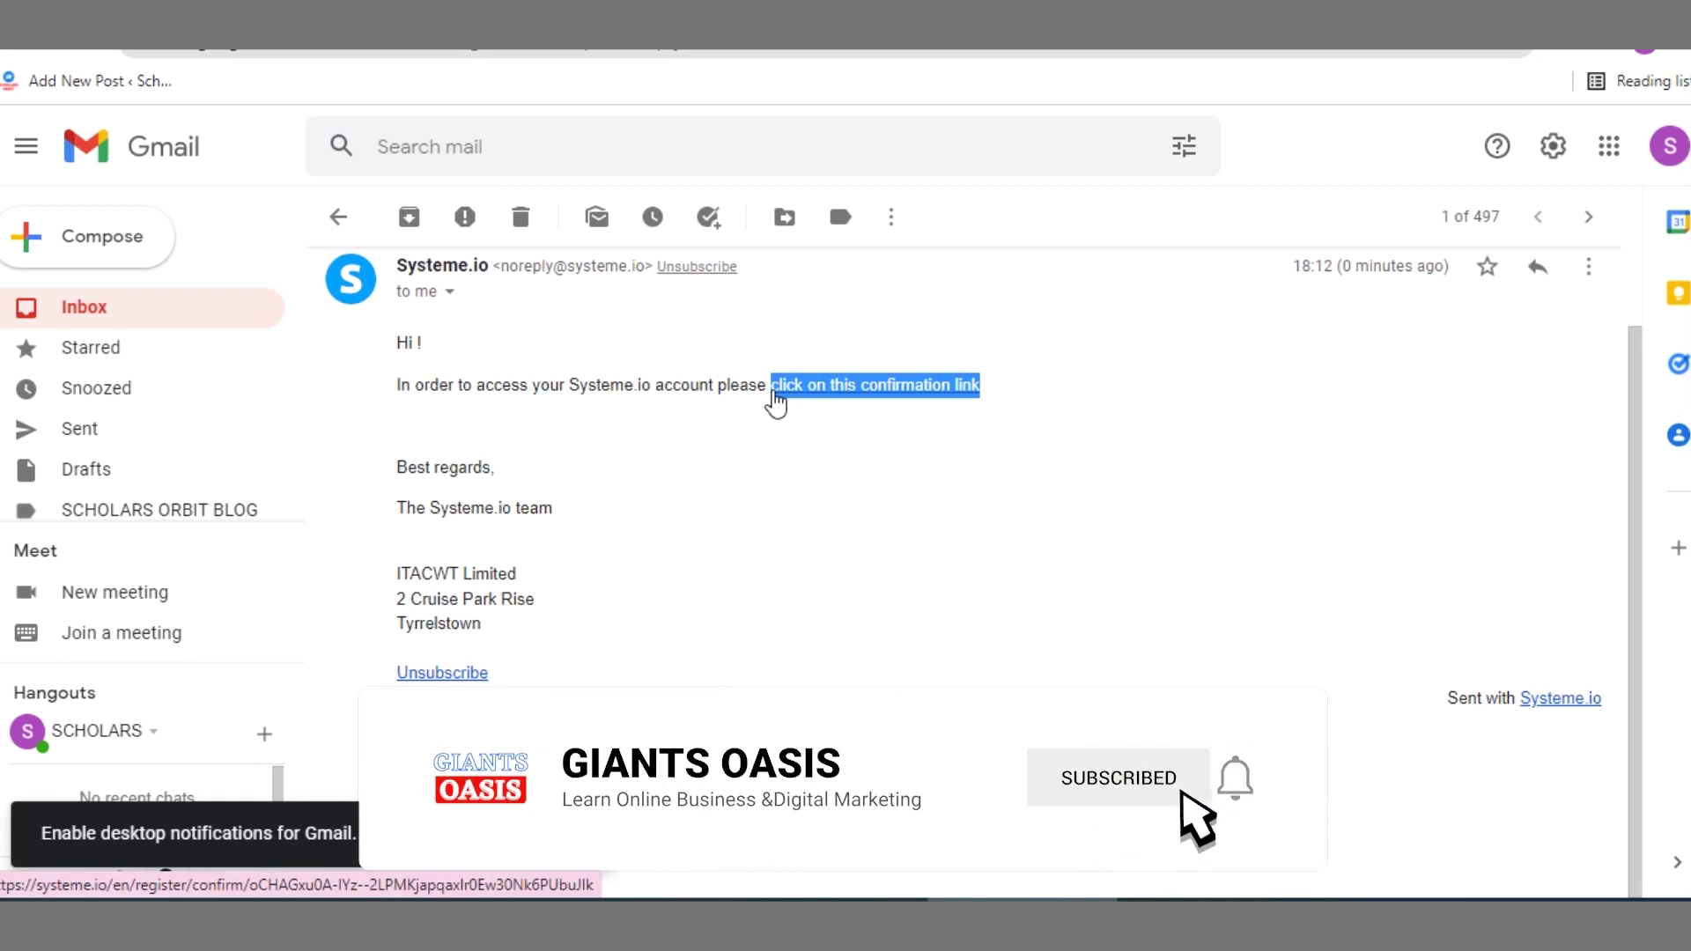
pyautogui.click(774, 394)
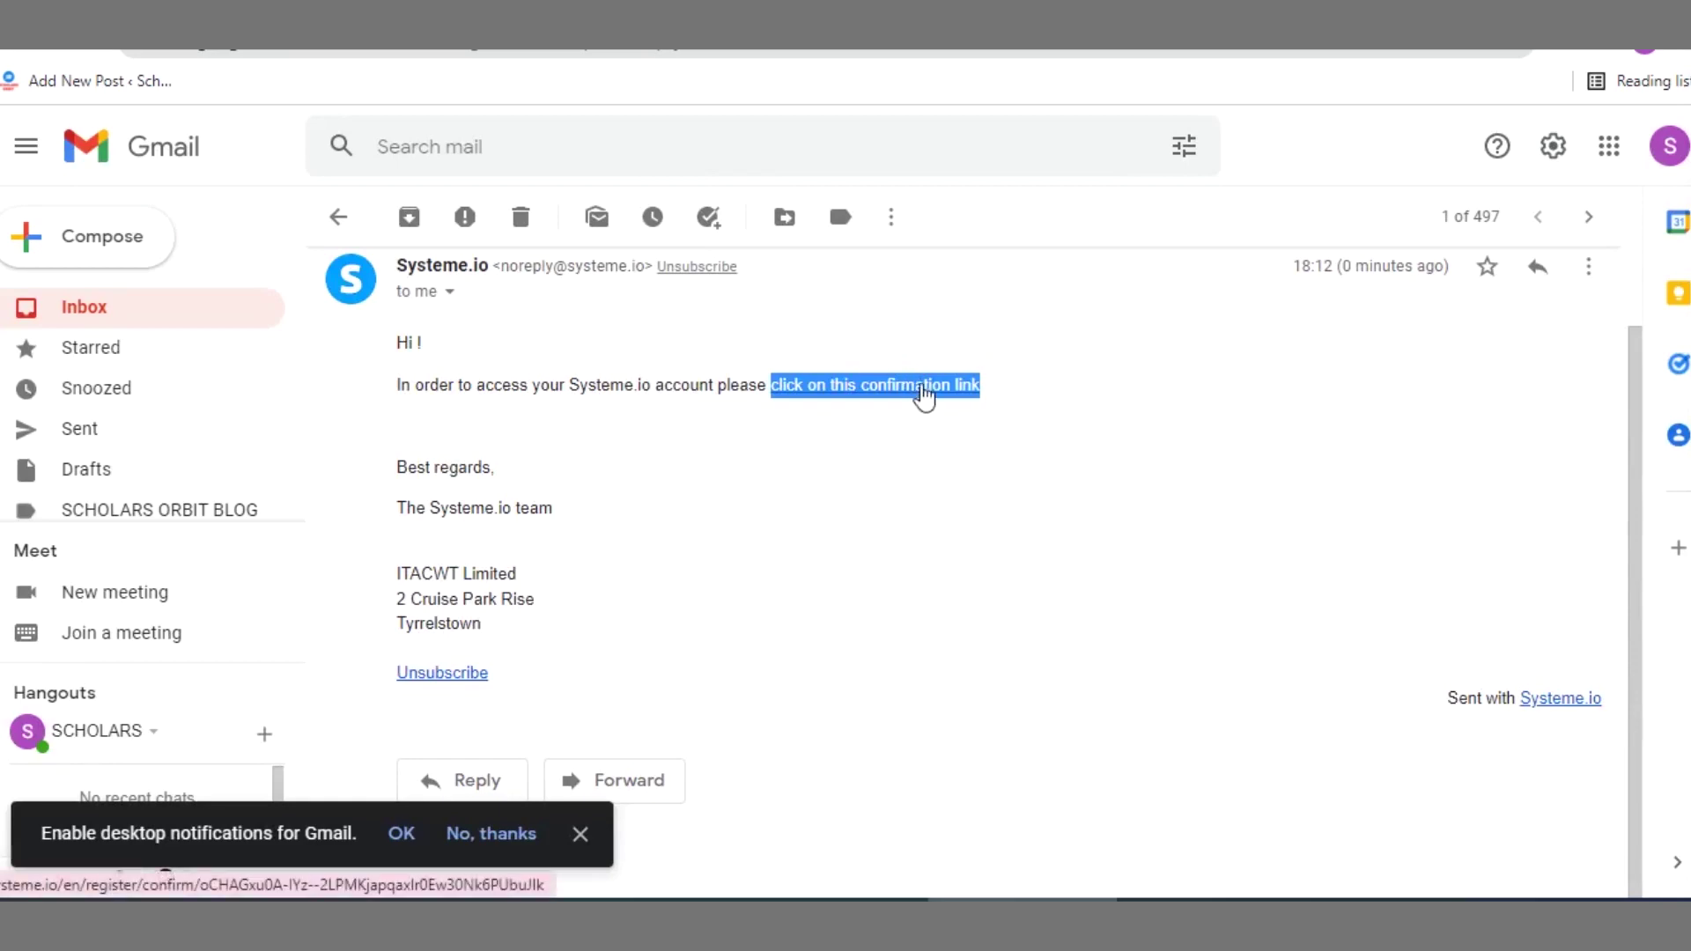
pyautogui.rightClick(923, 395)
pyautogui.click(954, 304)
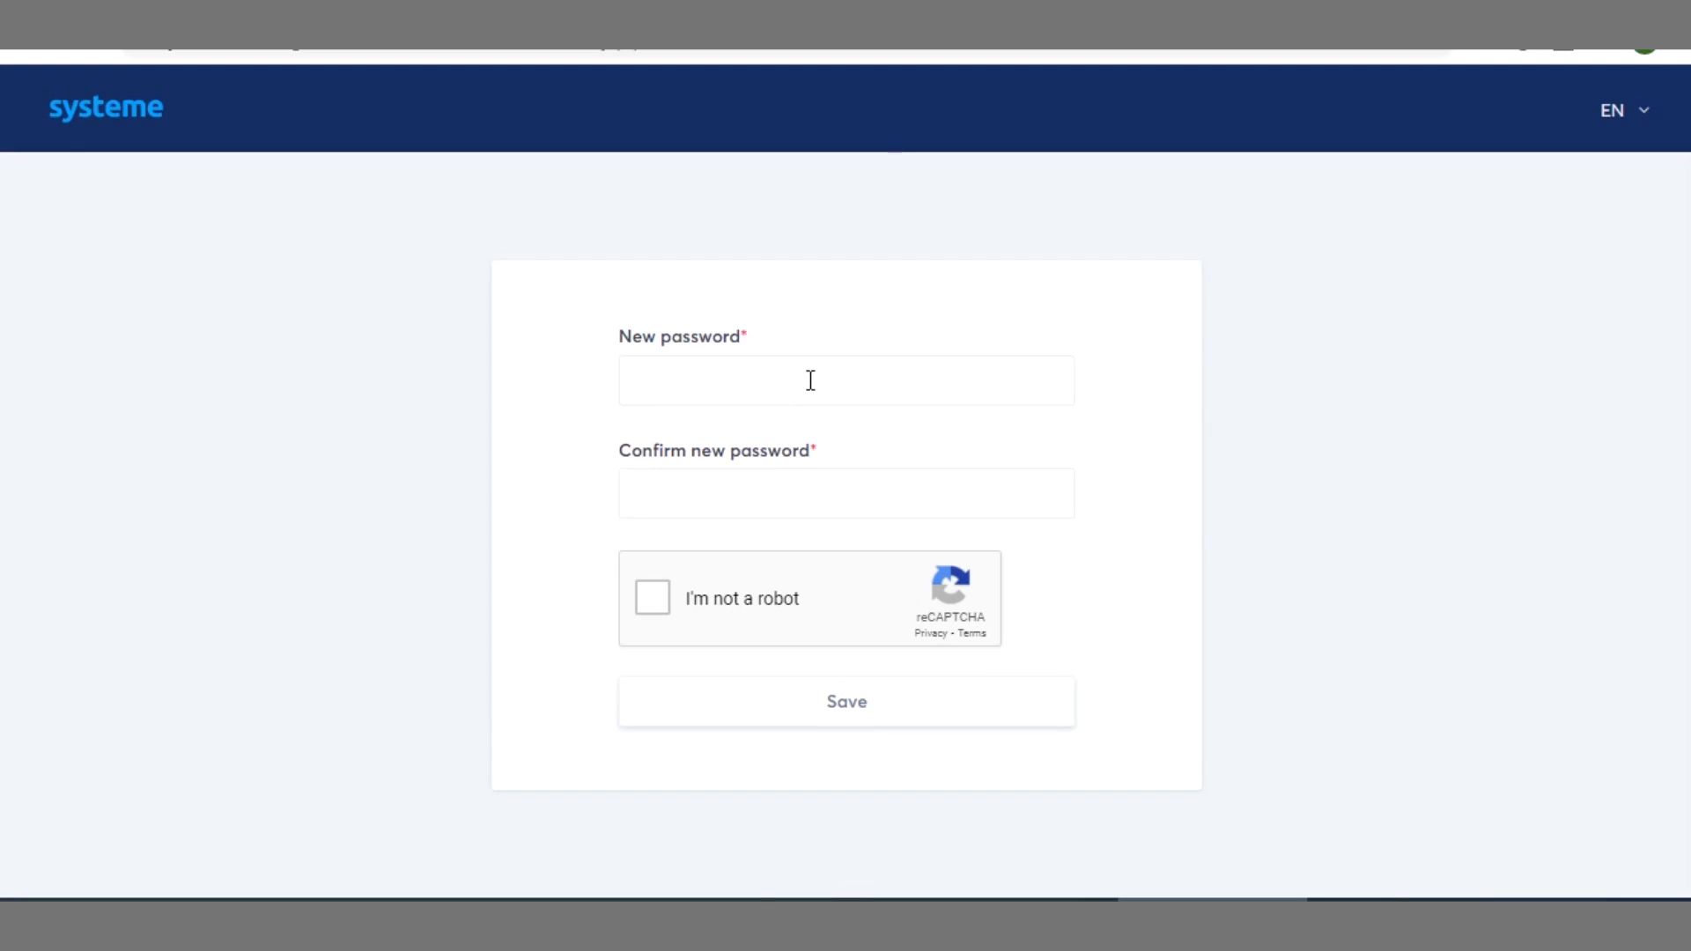
# - Enter and confirm the new account password, pass the robot check, save, and let Chrome store it
pyautogui.click(810, 380)
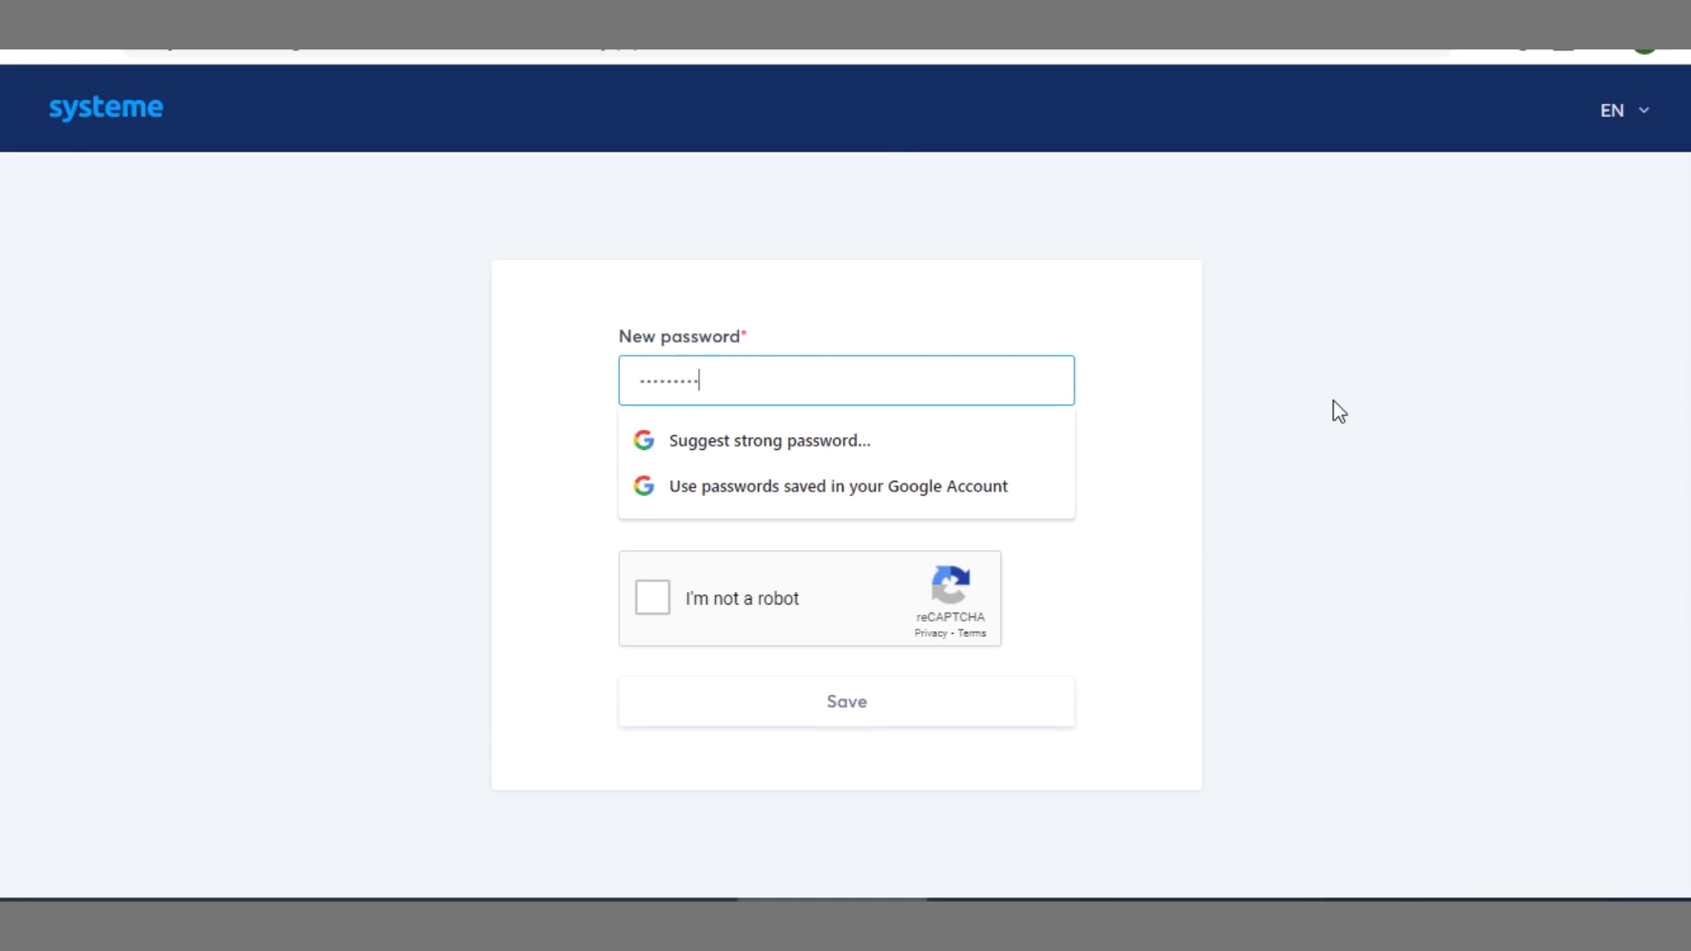
pyautogui.press('Tab')
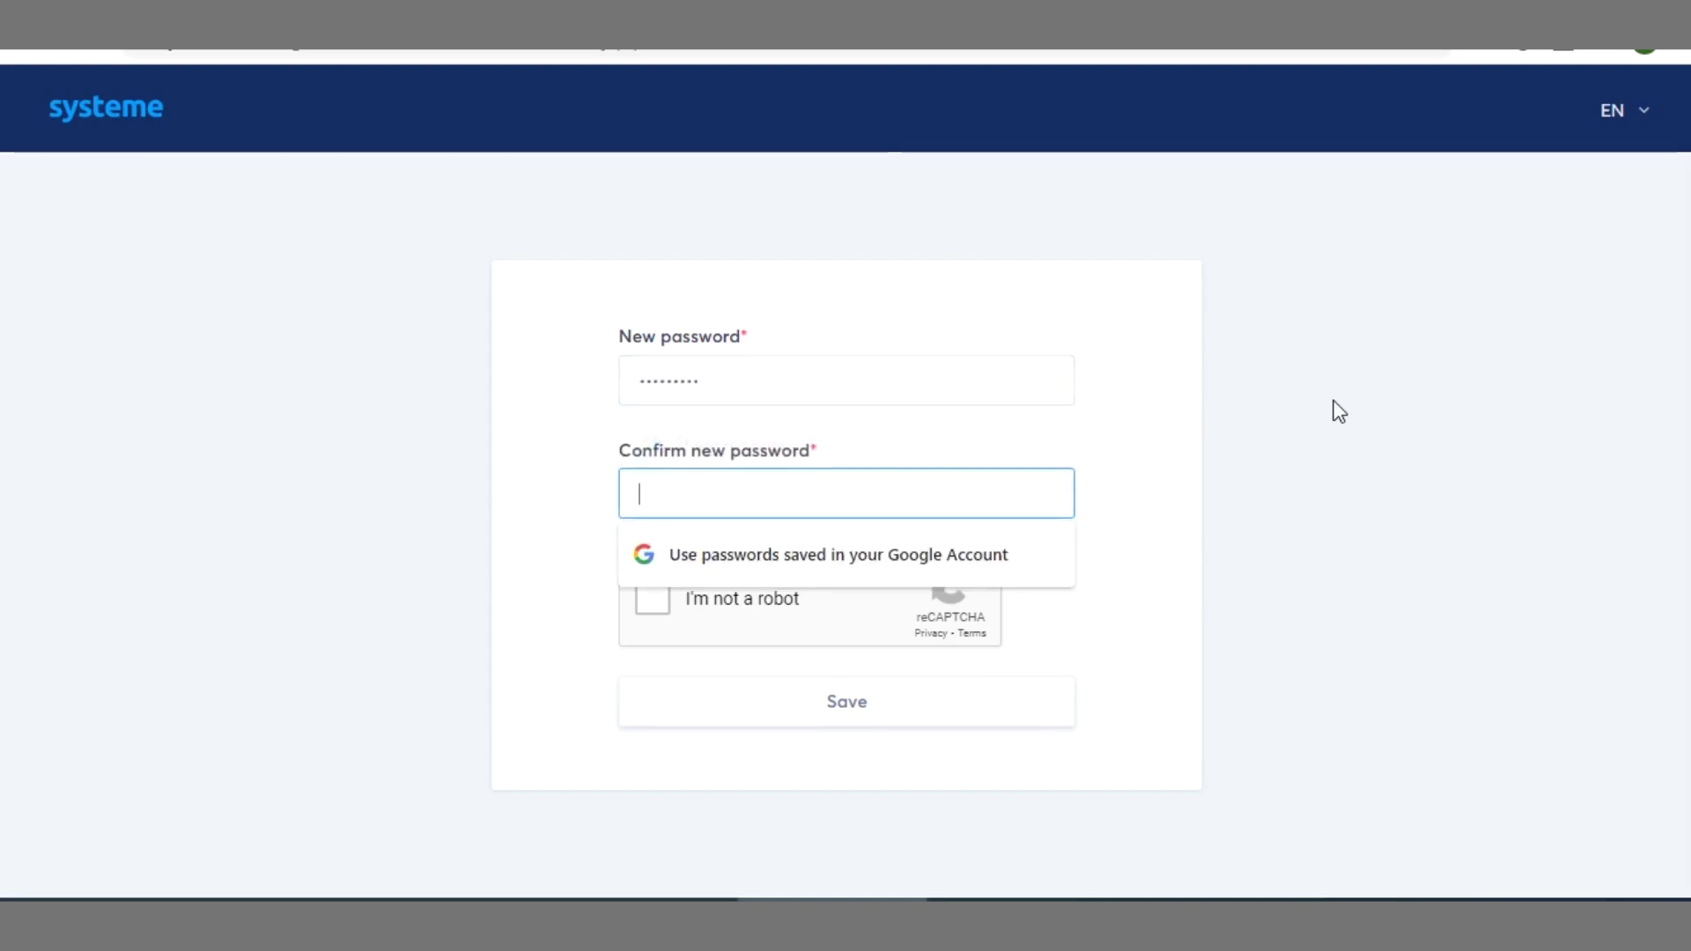
pyautogui.write('••')
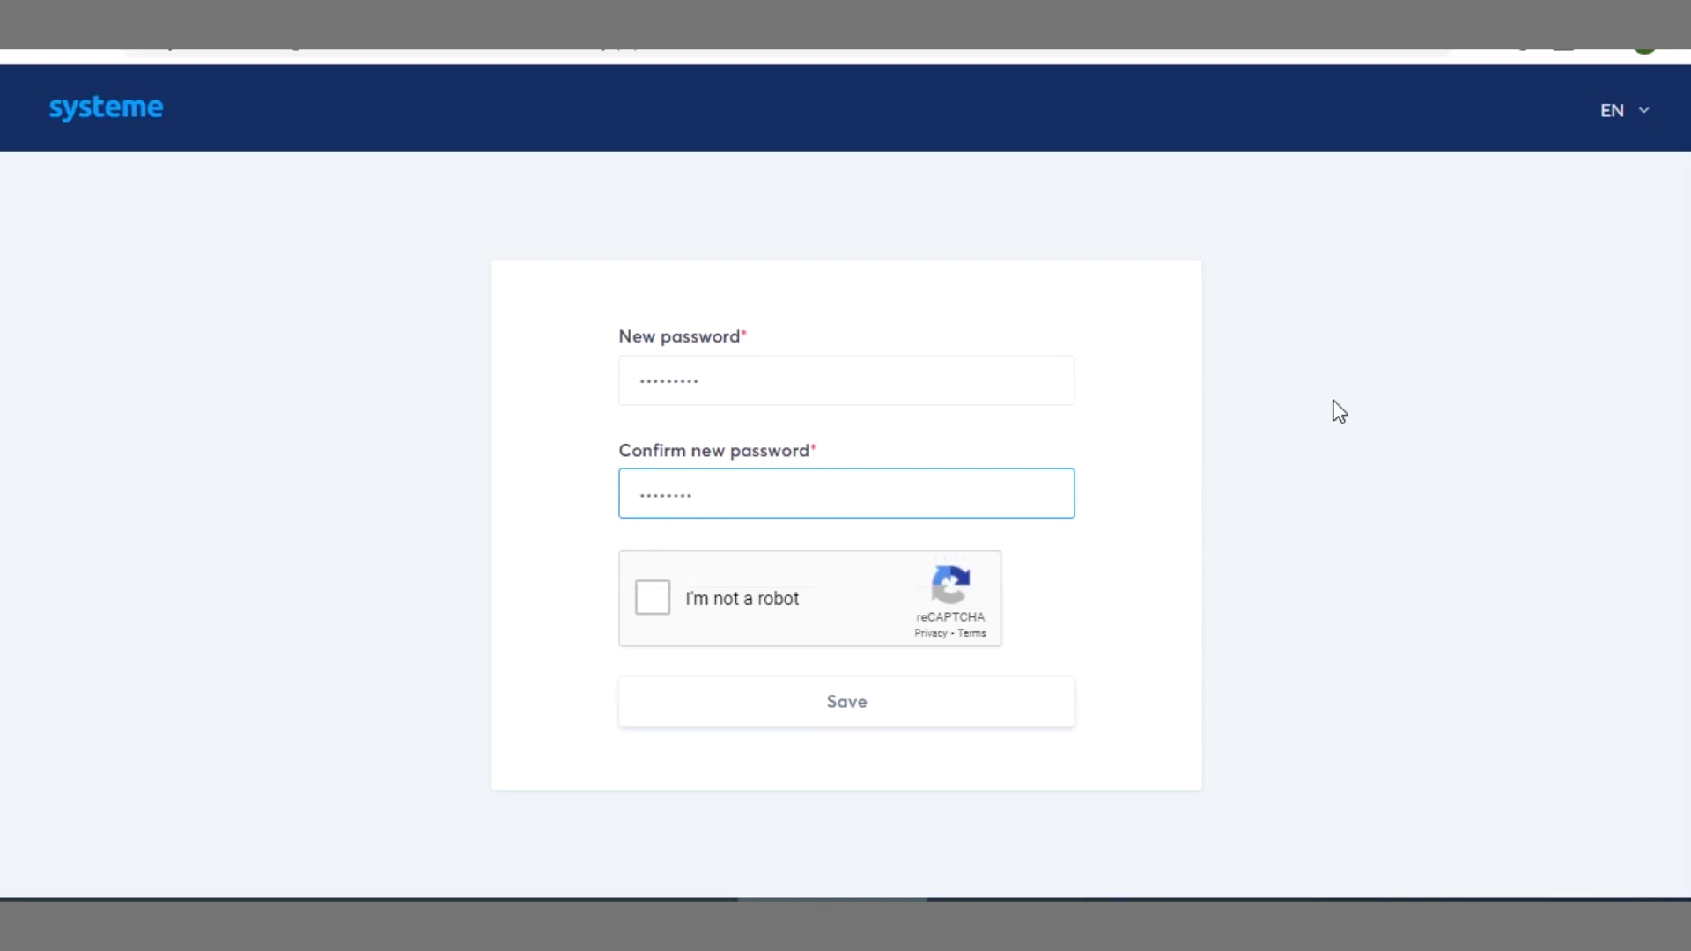
pyautogui.write('•••••••')
pyautogui.click(717, 583)
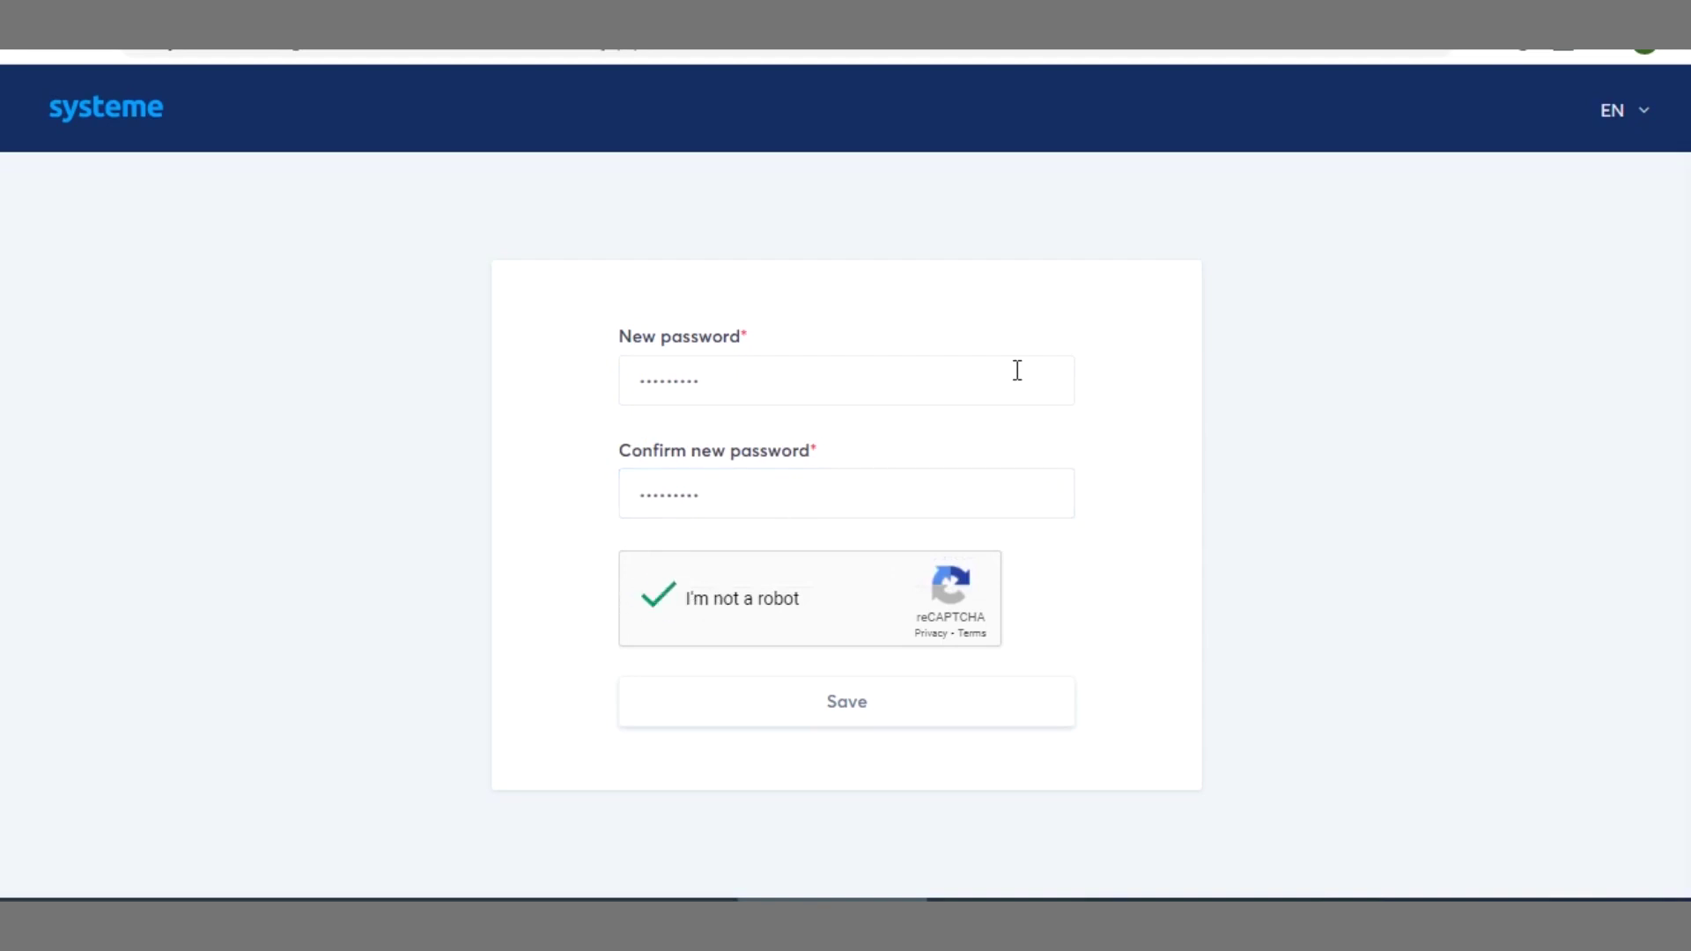
pyautogui.click(848, 709)
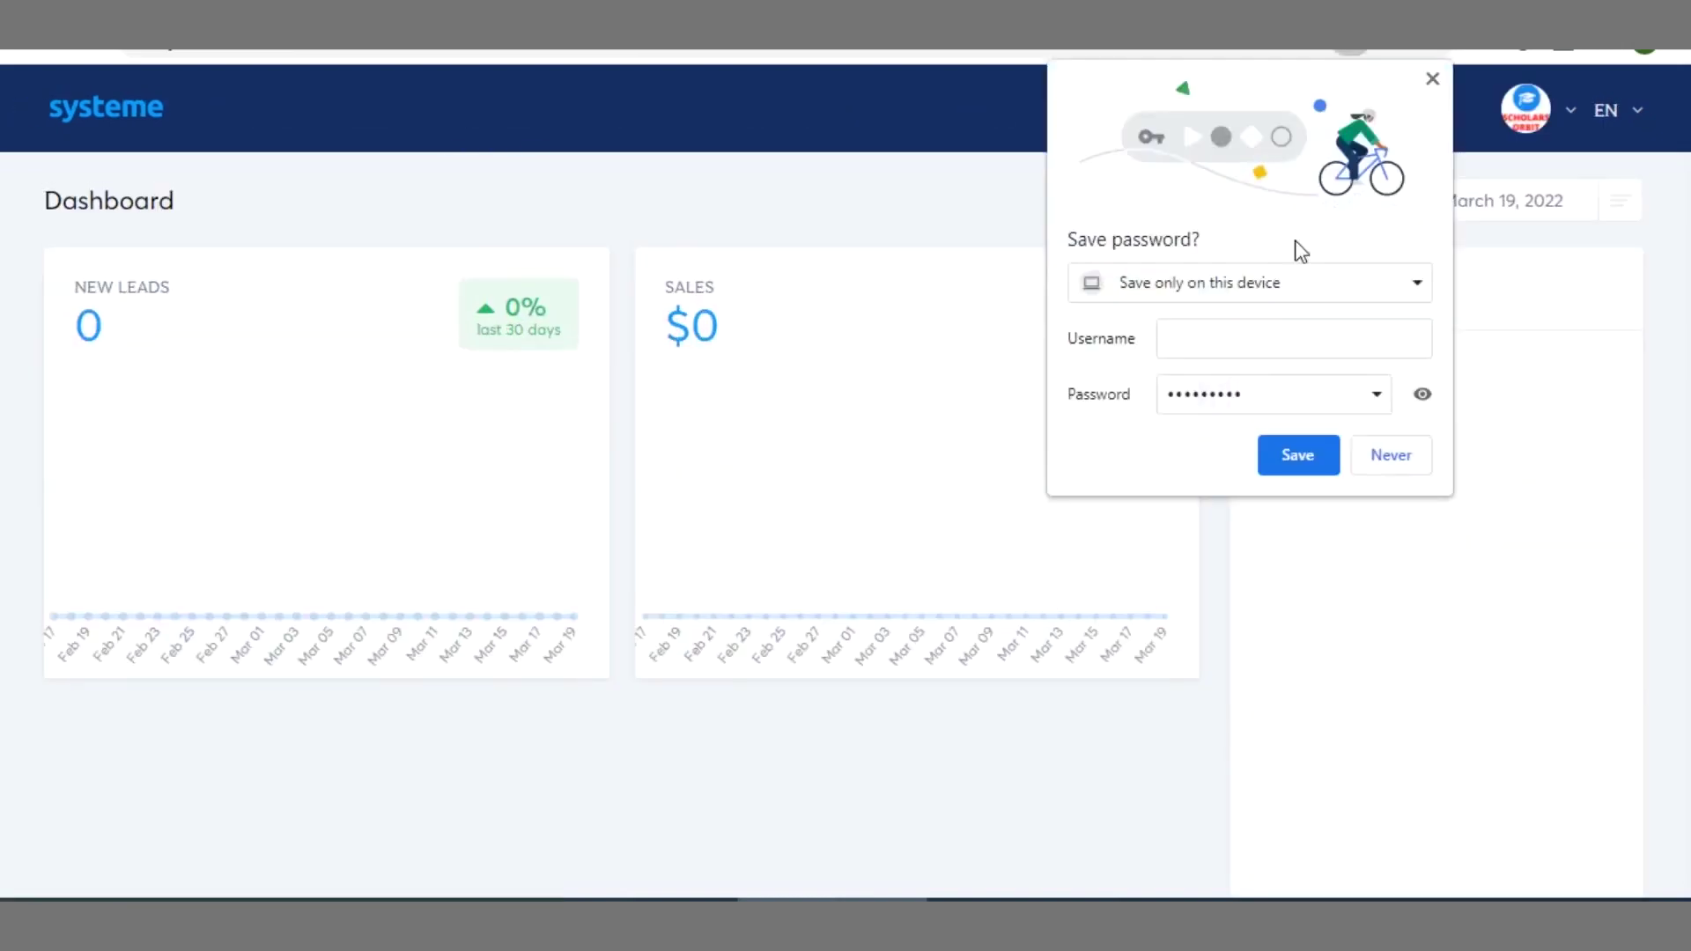
pyautogui.click(1328, 464)
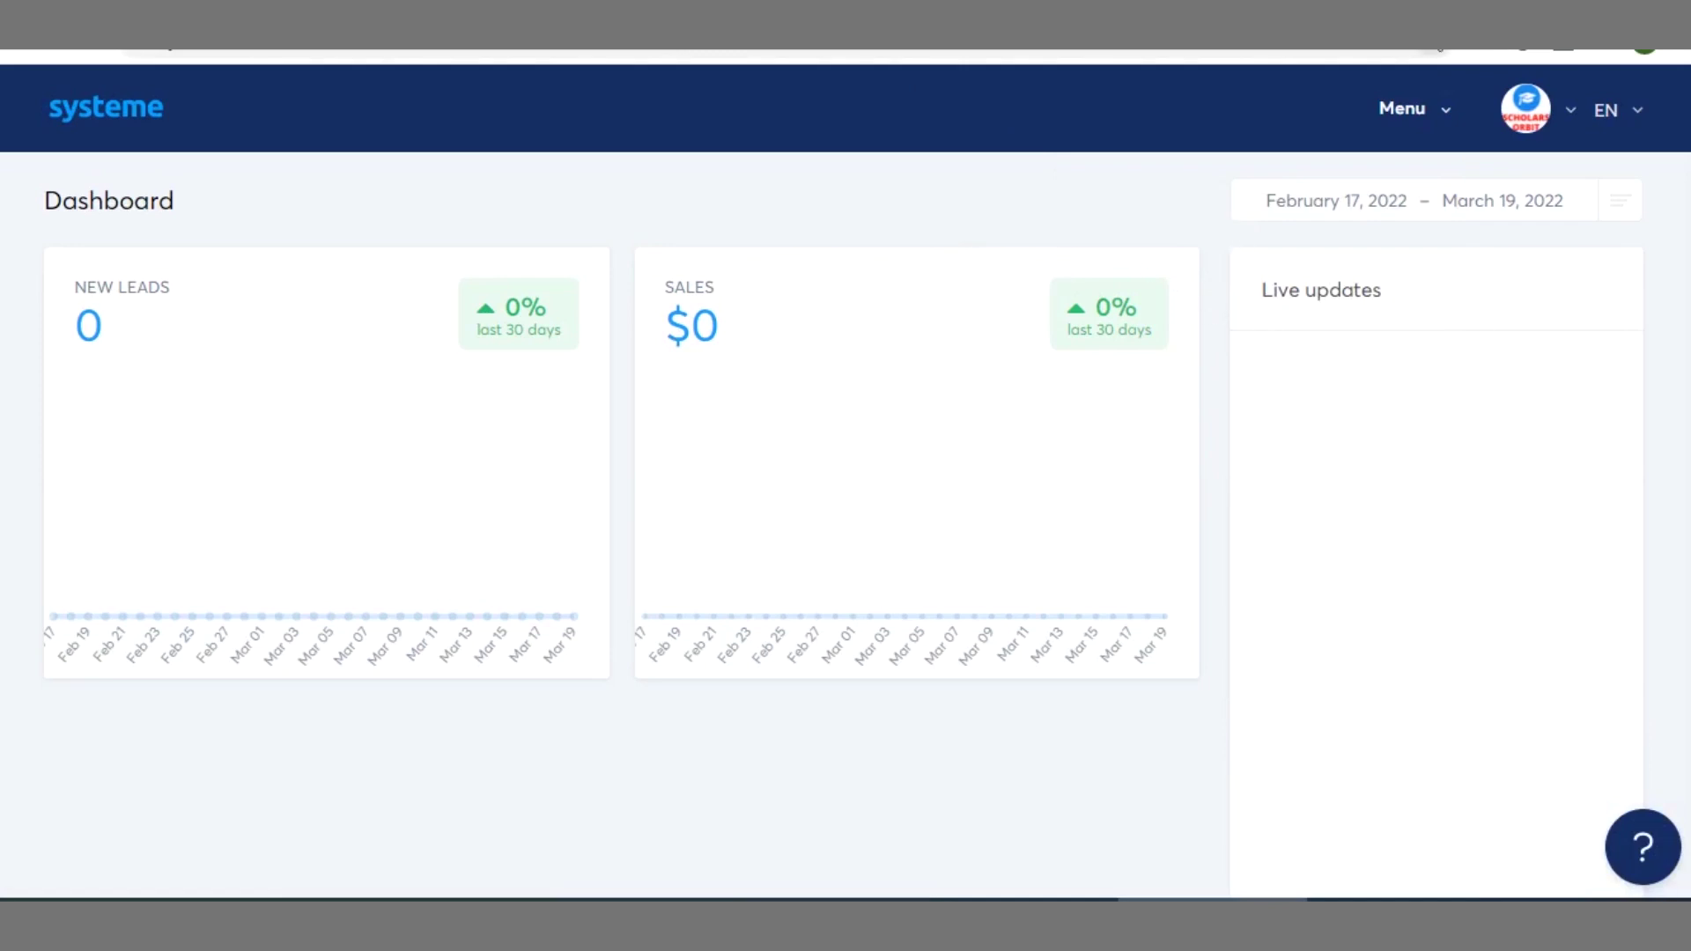
# - Look over the dashboard's account options and date range picker, then open account Settings
pyautogui.click(1534, 133)
pyautogui.click(1529, 134)
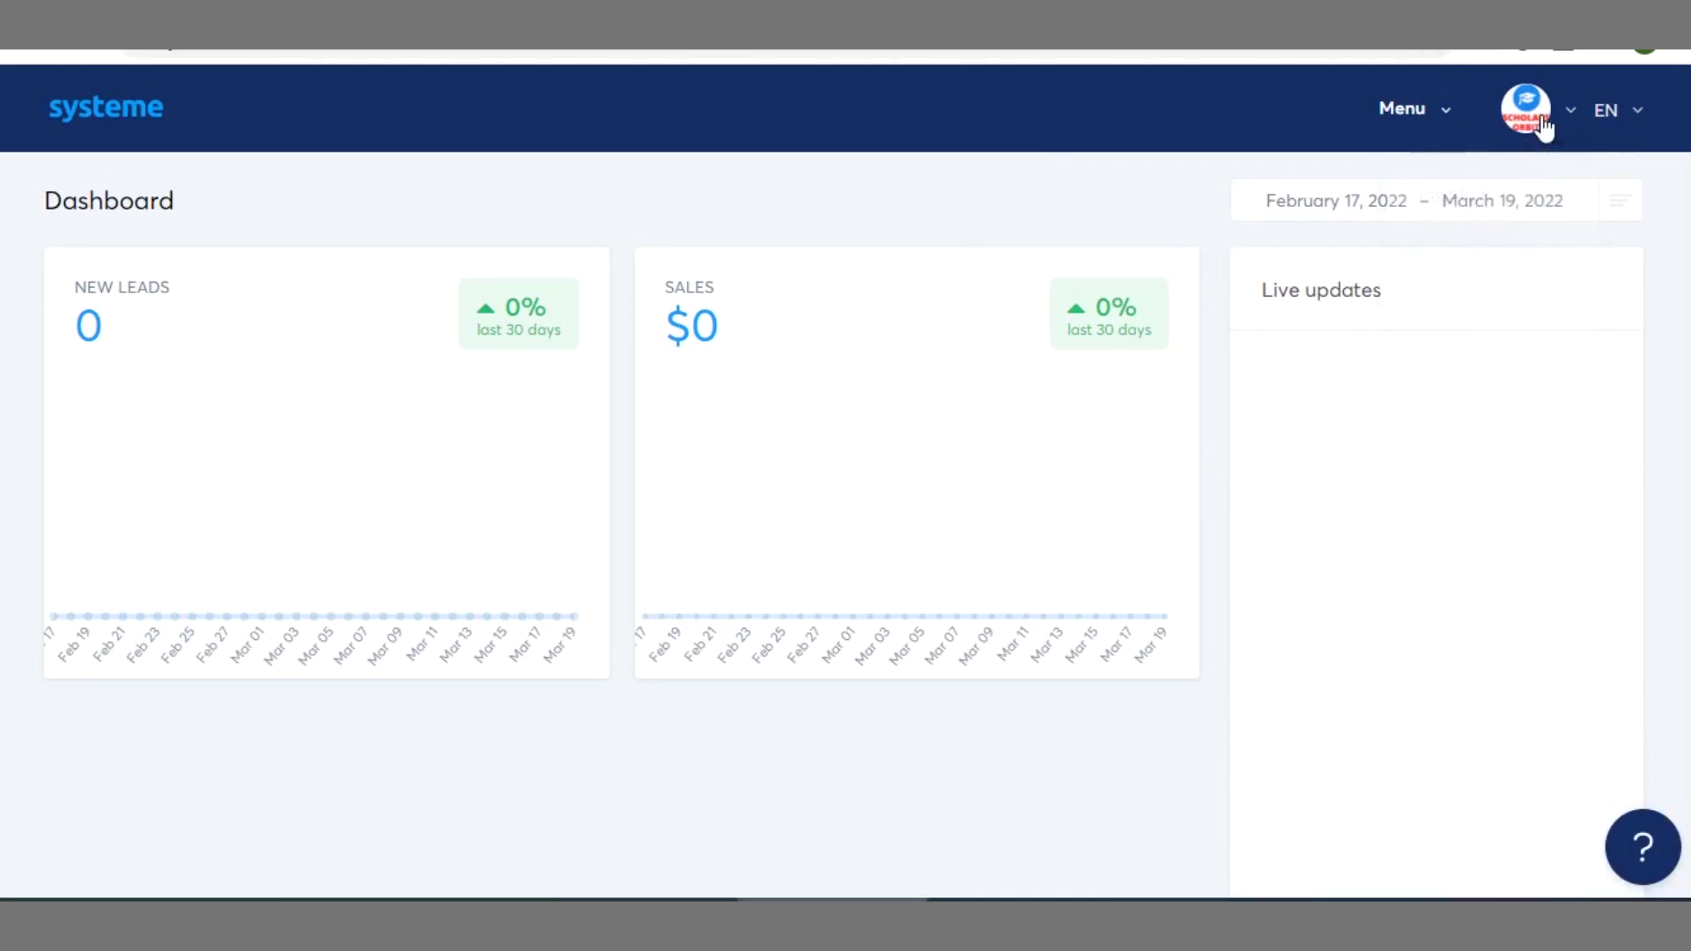
pyautogui.click(1466, 199)
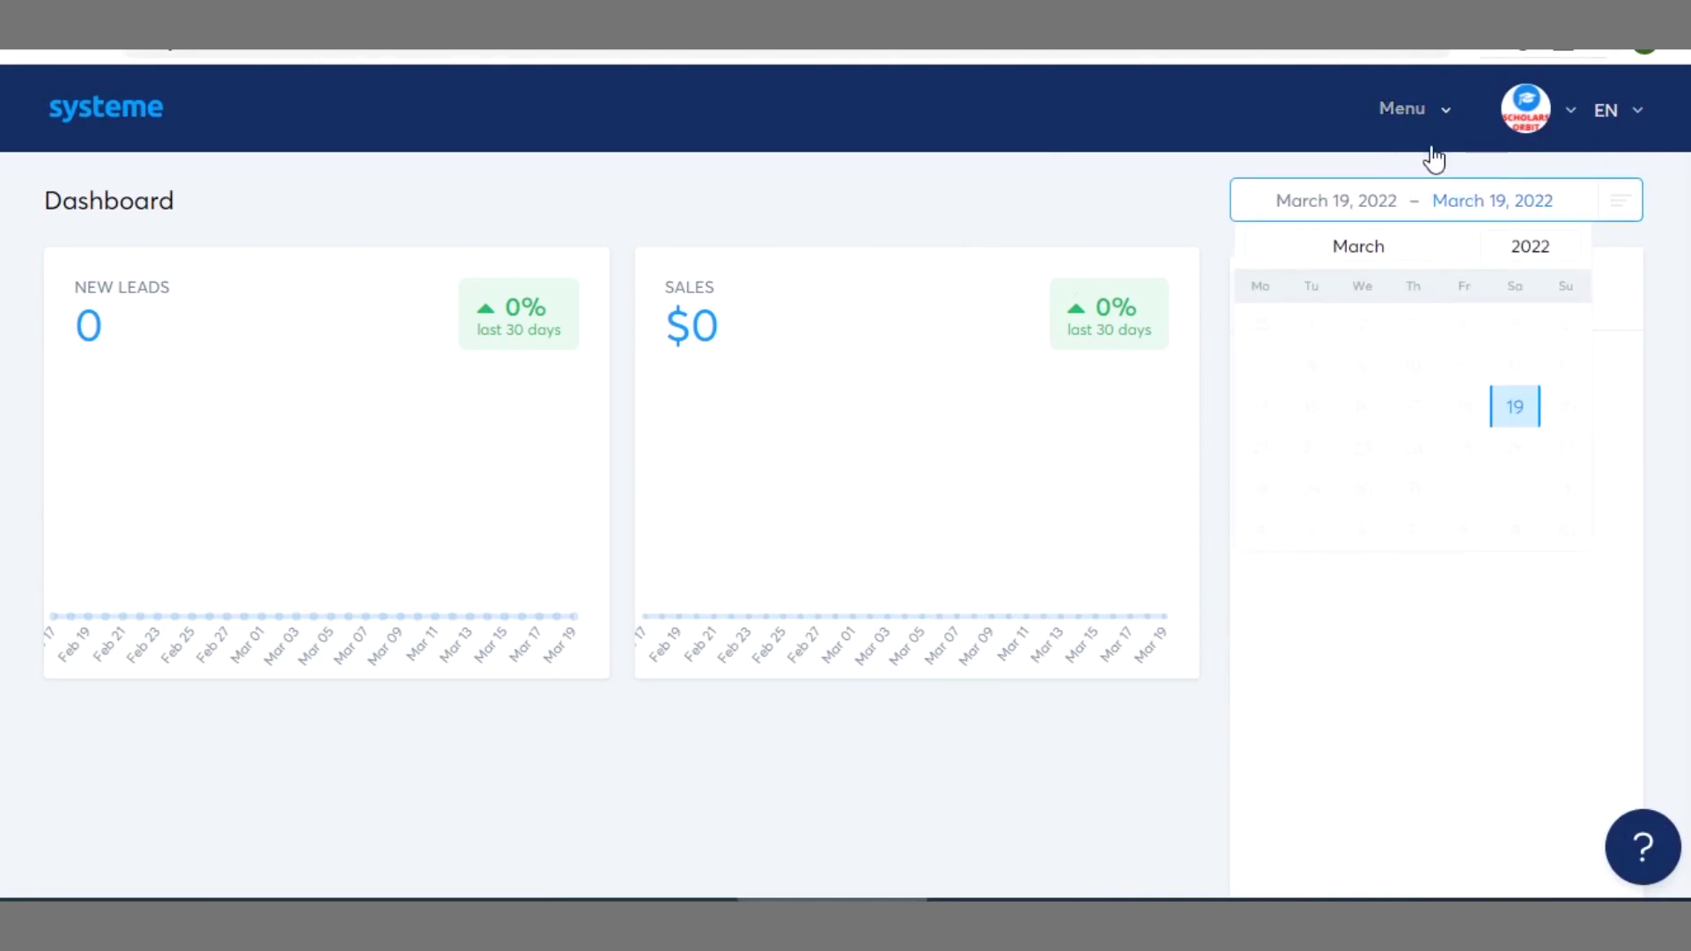
pyautogui.click(1559, 111)
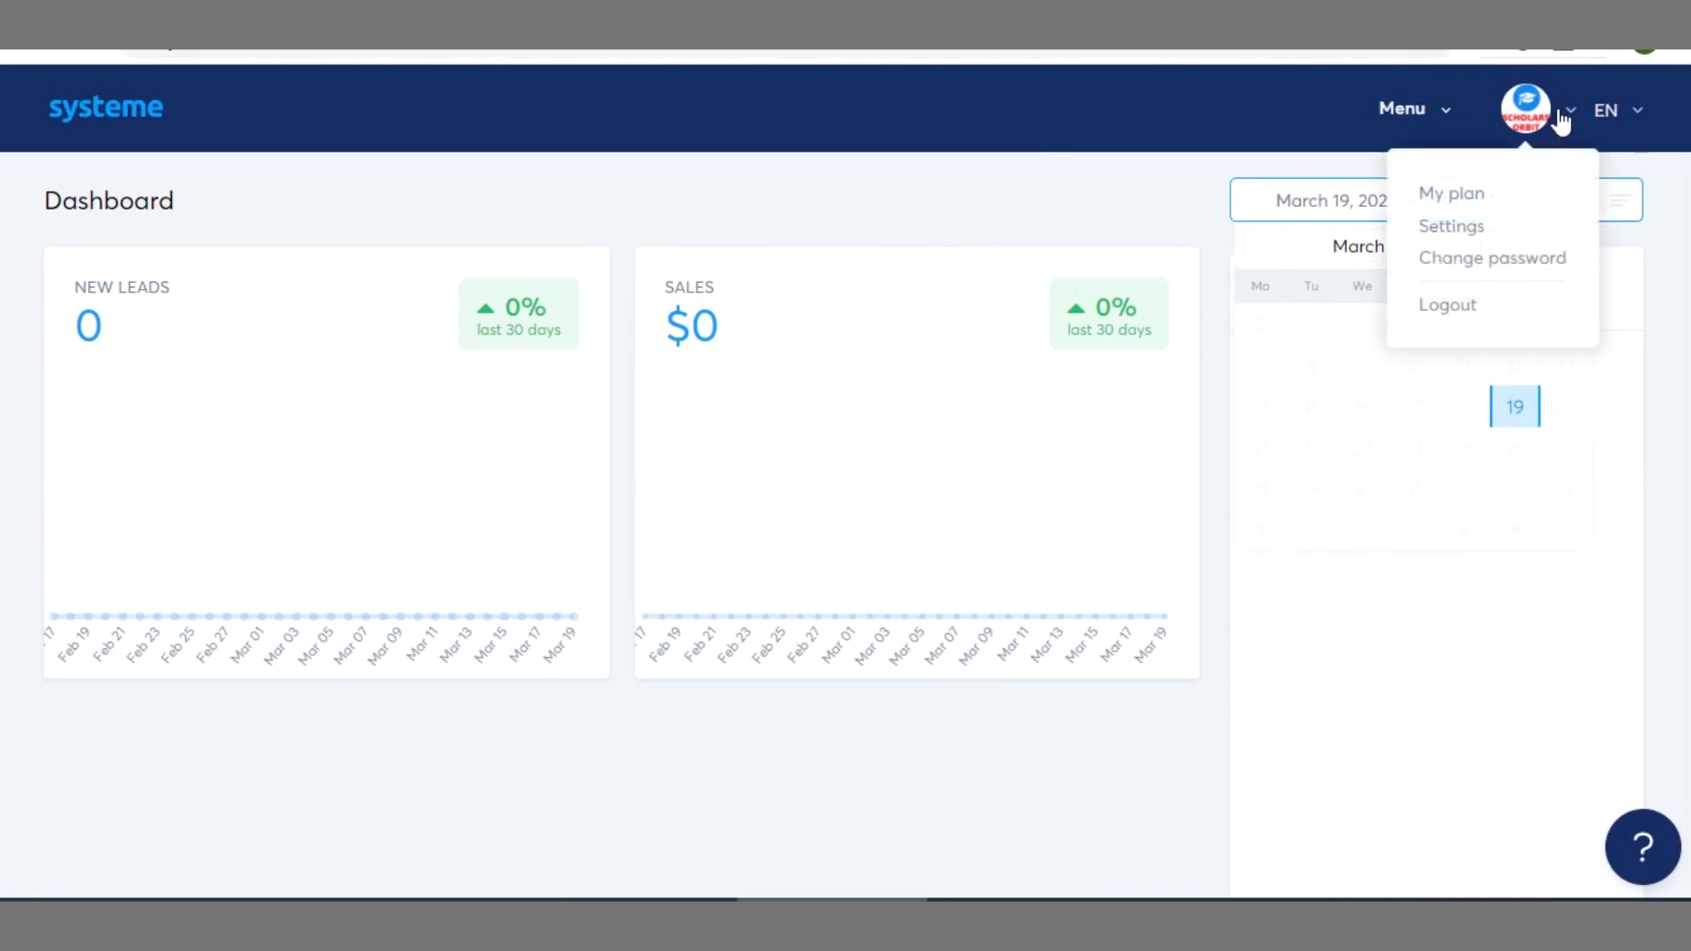
pyautogui.click(1477, 231)
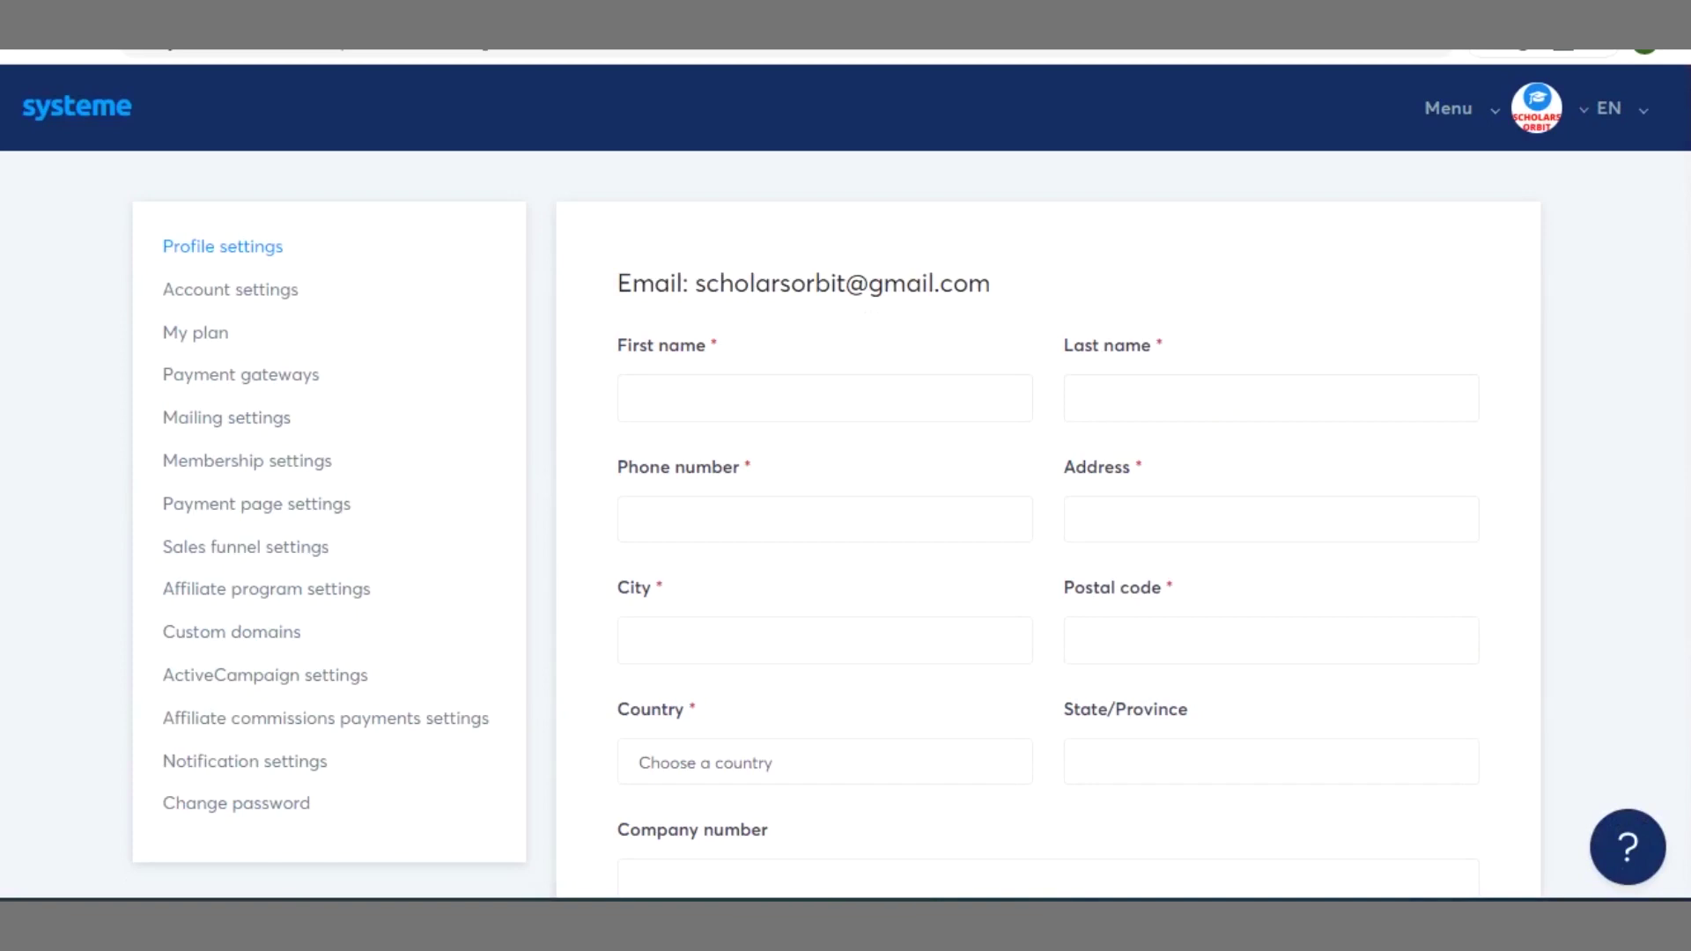
# - Scroll through the Profile settings form with its blank required fields and personal customer type
pyautogui.scroll(-3, 846, 481)
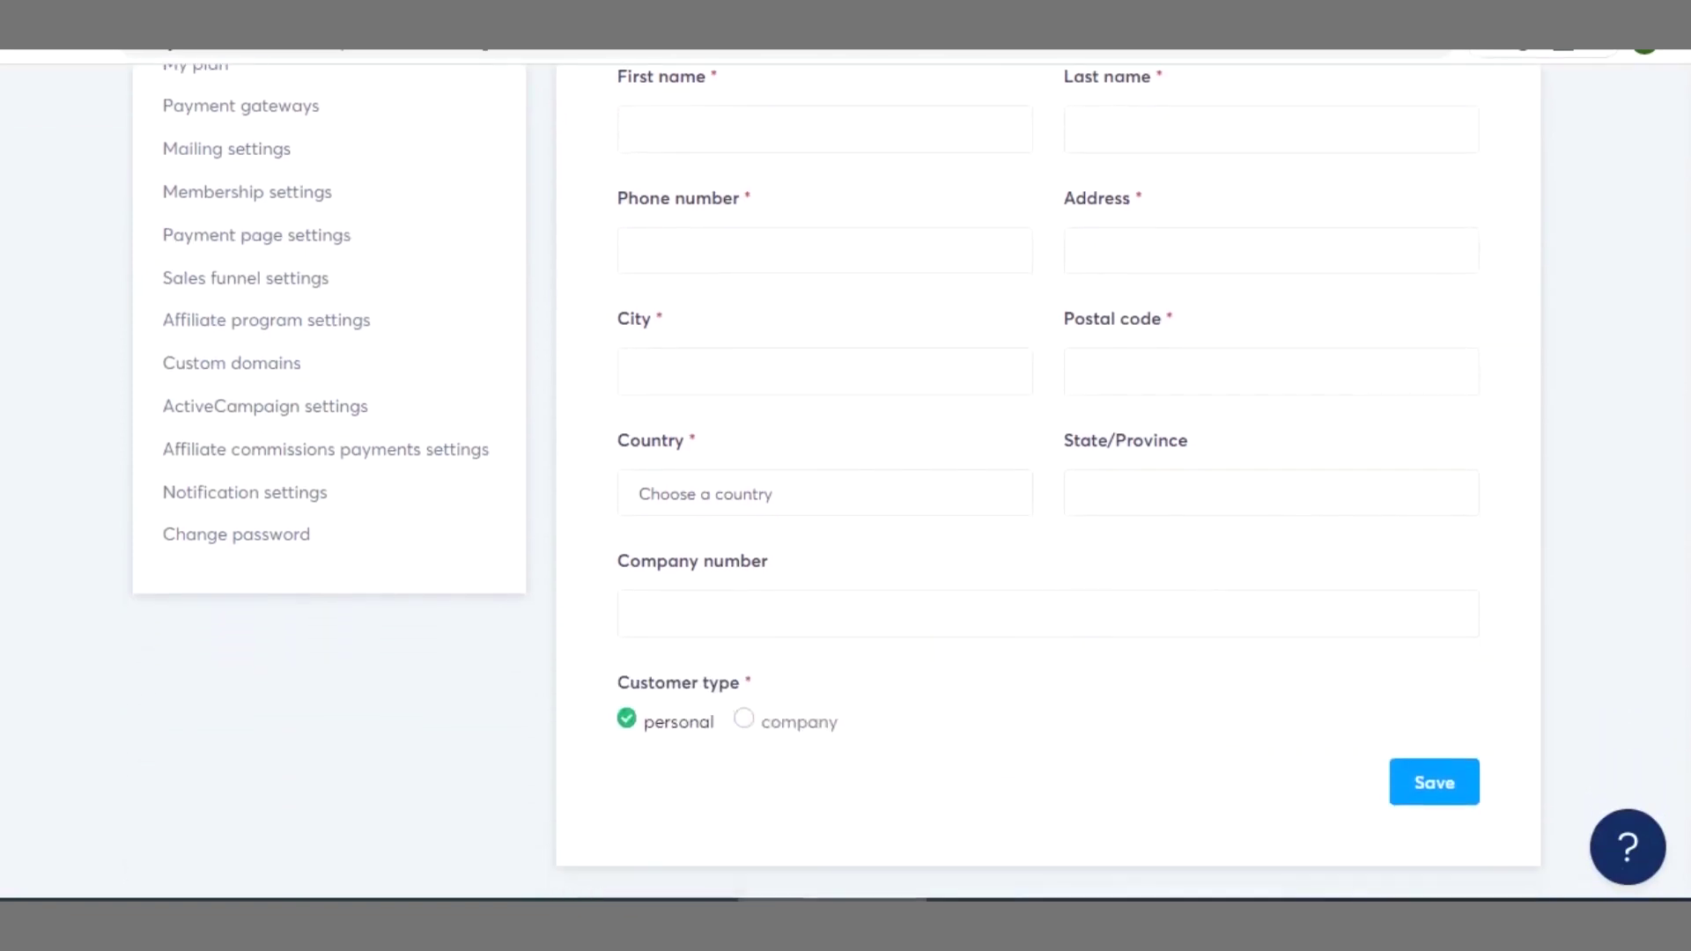
pyautogui.scroll(1, 846, 481)
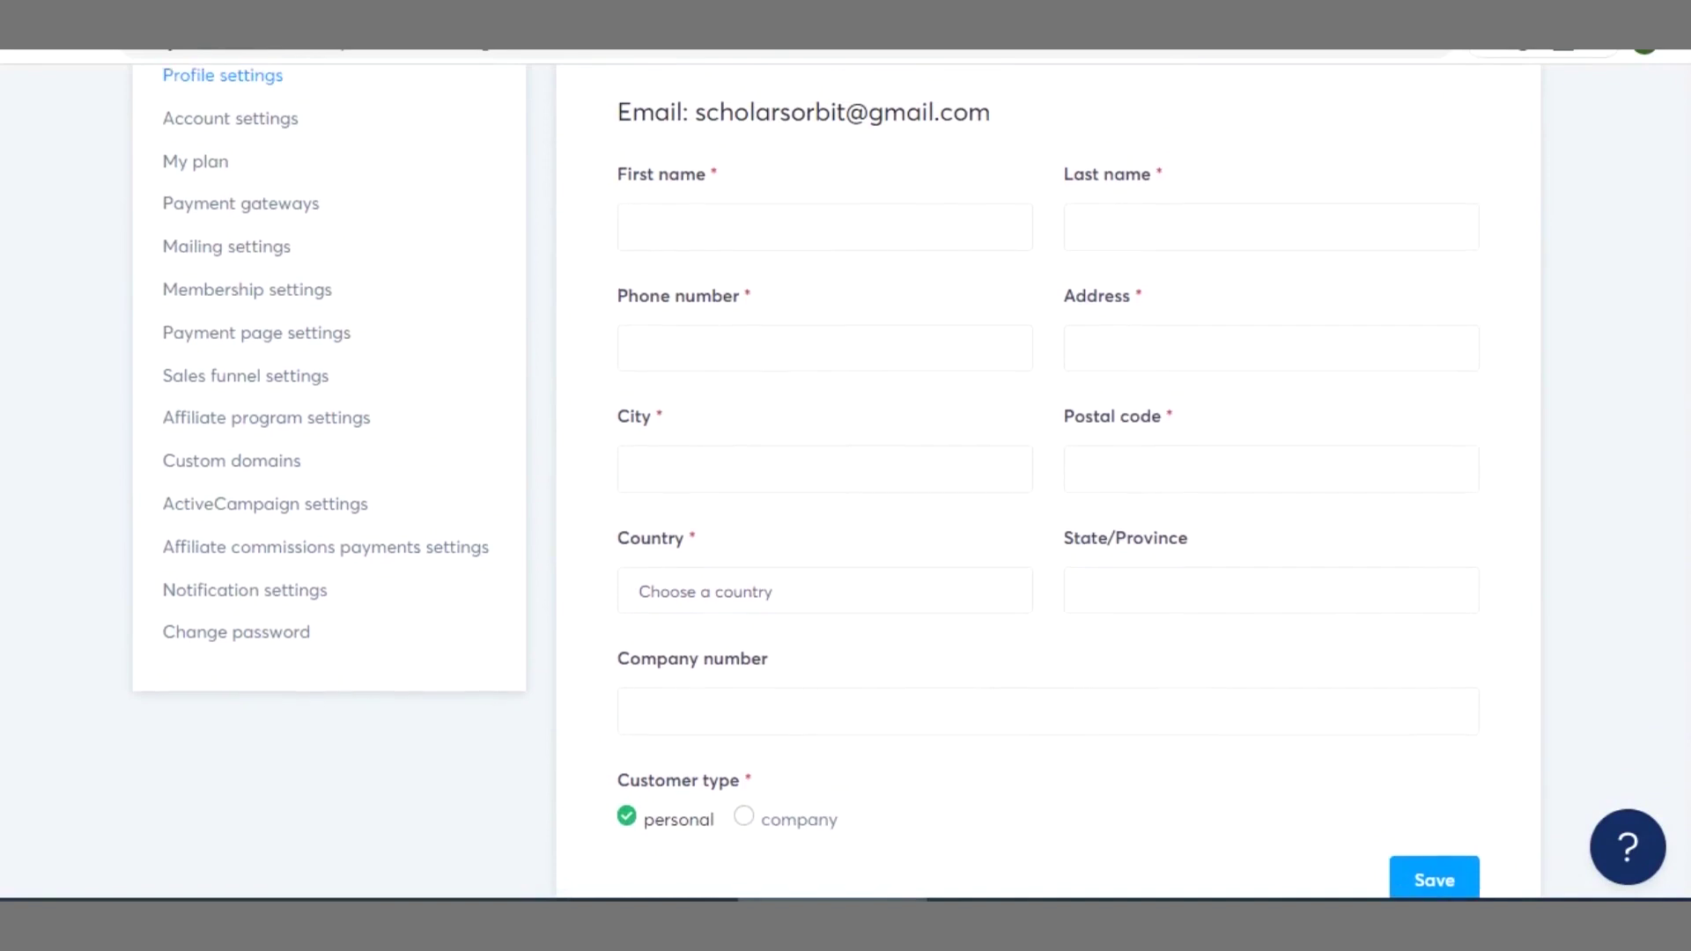
pyautogui.scroll(-1, 845, 481)
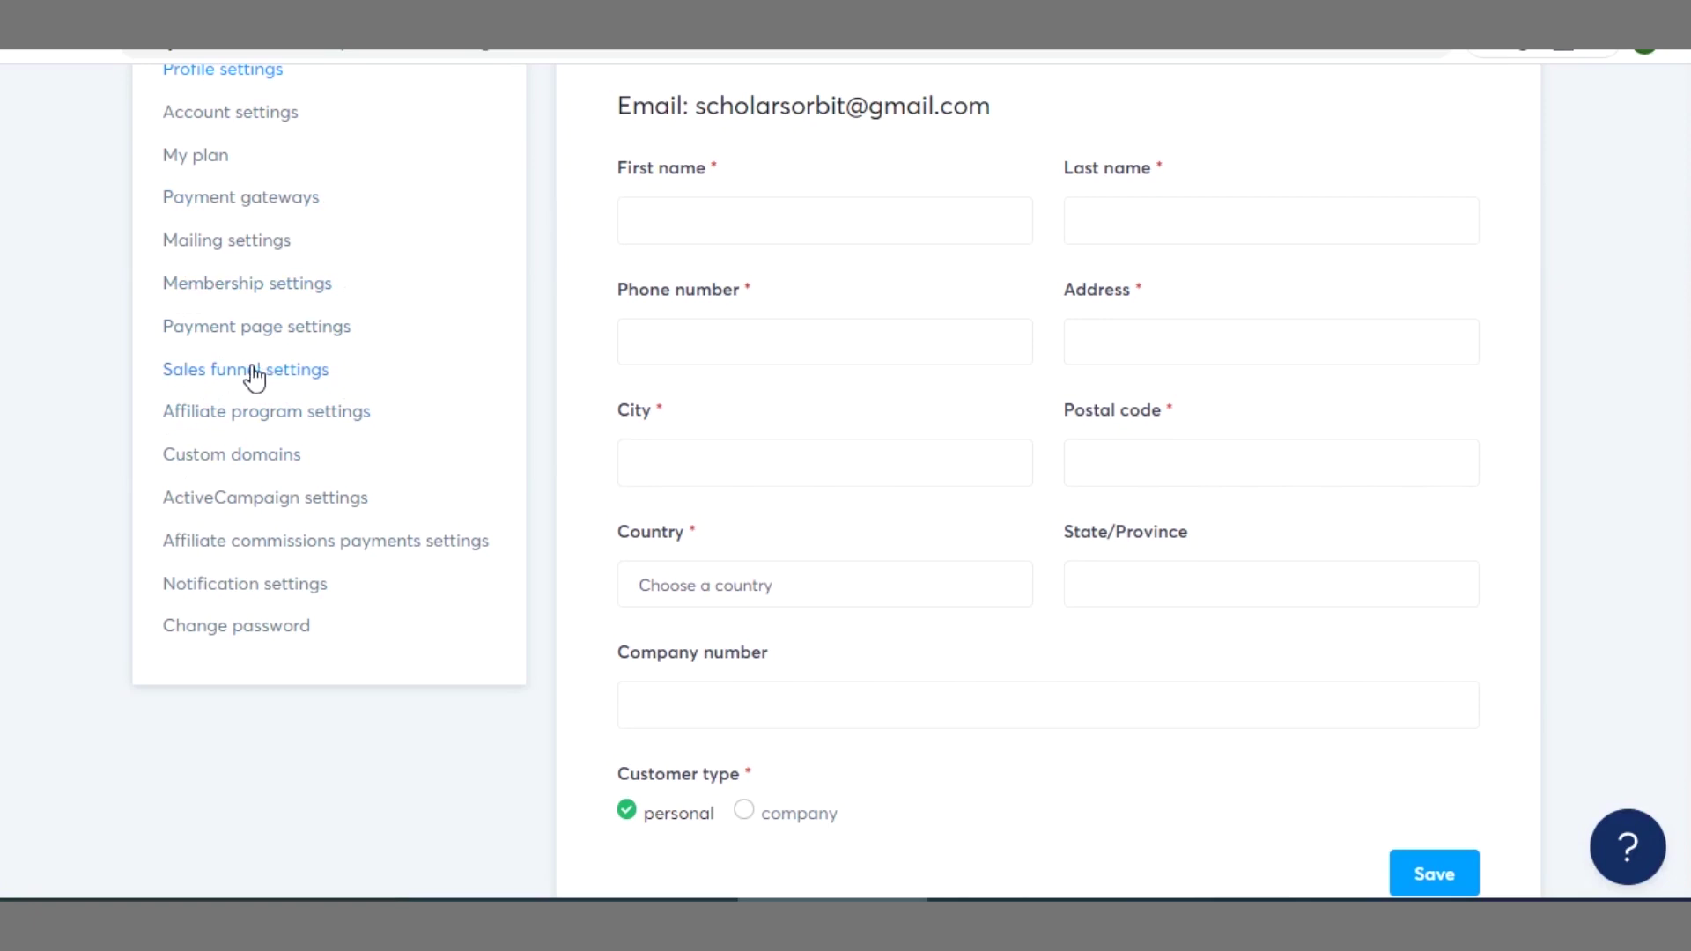
# - View the Sales funnel settings and then the Payment gateways settings
pyautogui.click(290, 384)
pyautogui.rightClick(292, 379)
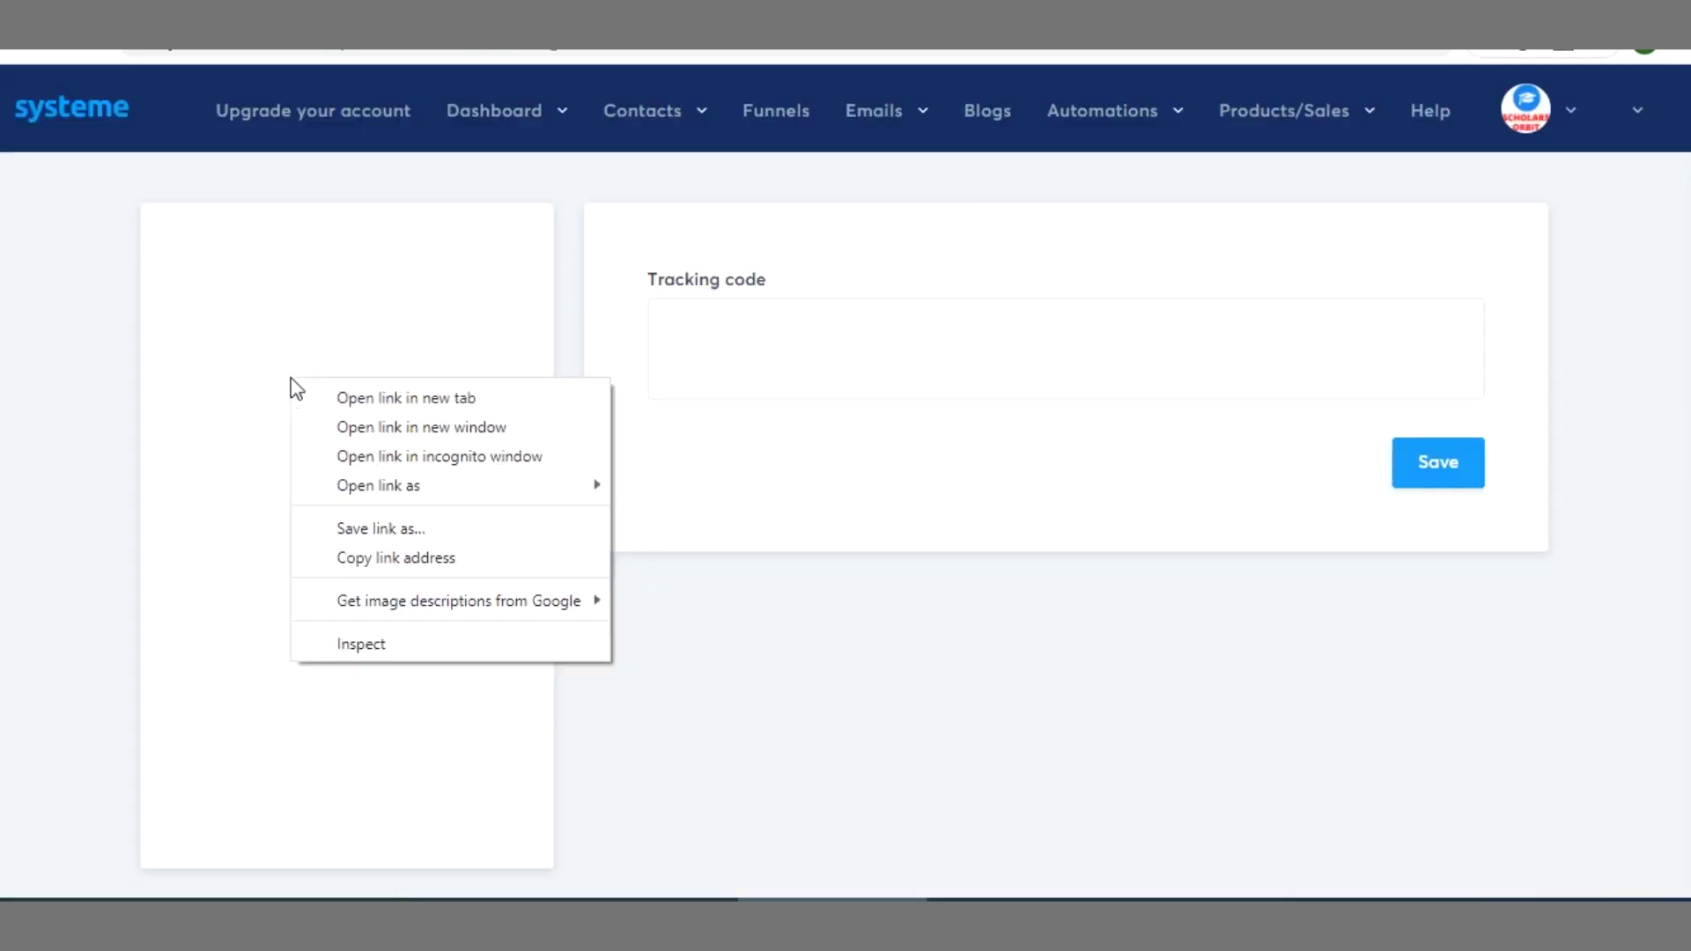
pyautogui.click(1042, 304)
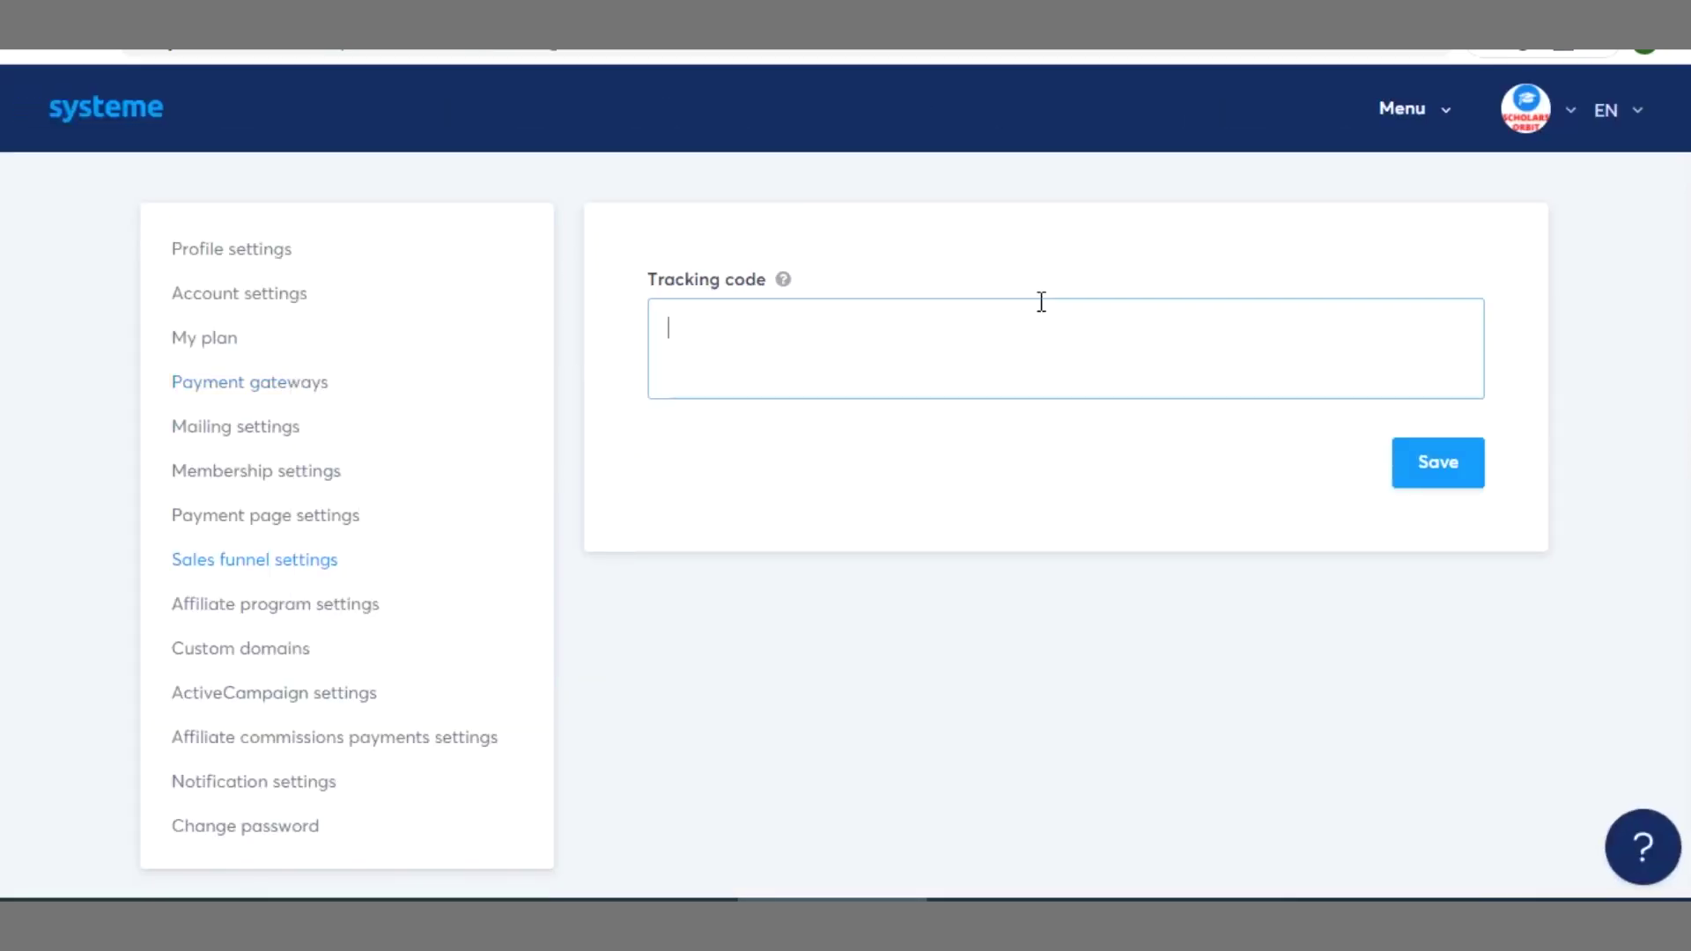
pyautogui.click(285, 392)
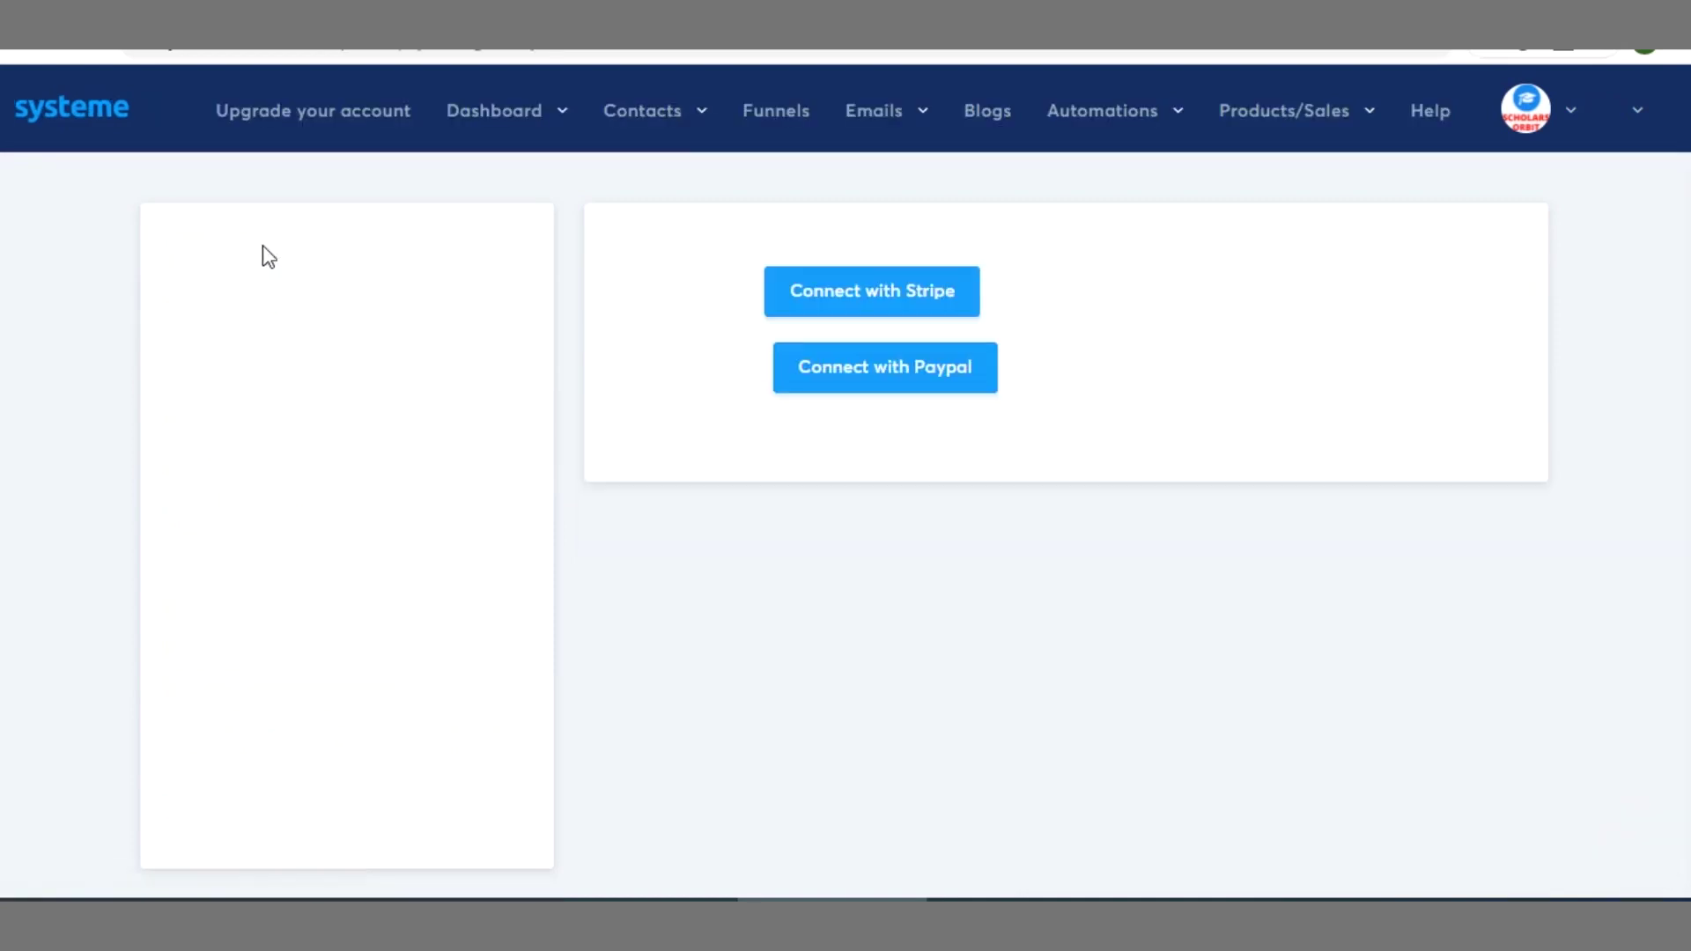
# - Return to Profile settings and open the main Menu listing Dashboard, Funnels, Blogs and more
pyautogui.click(263, 253)
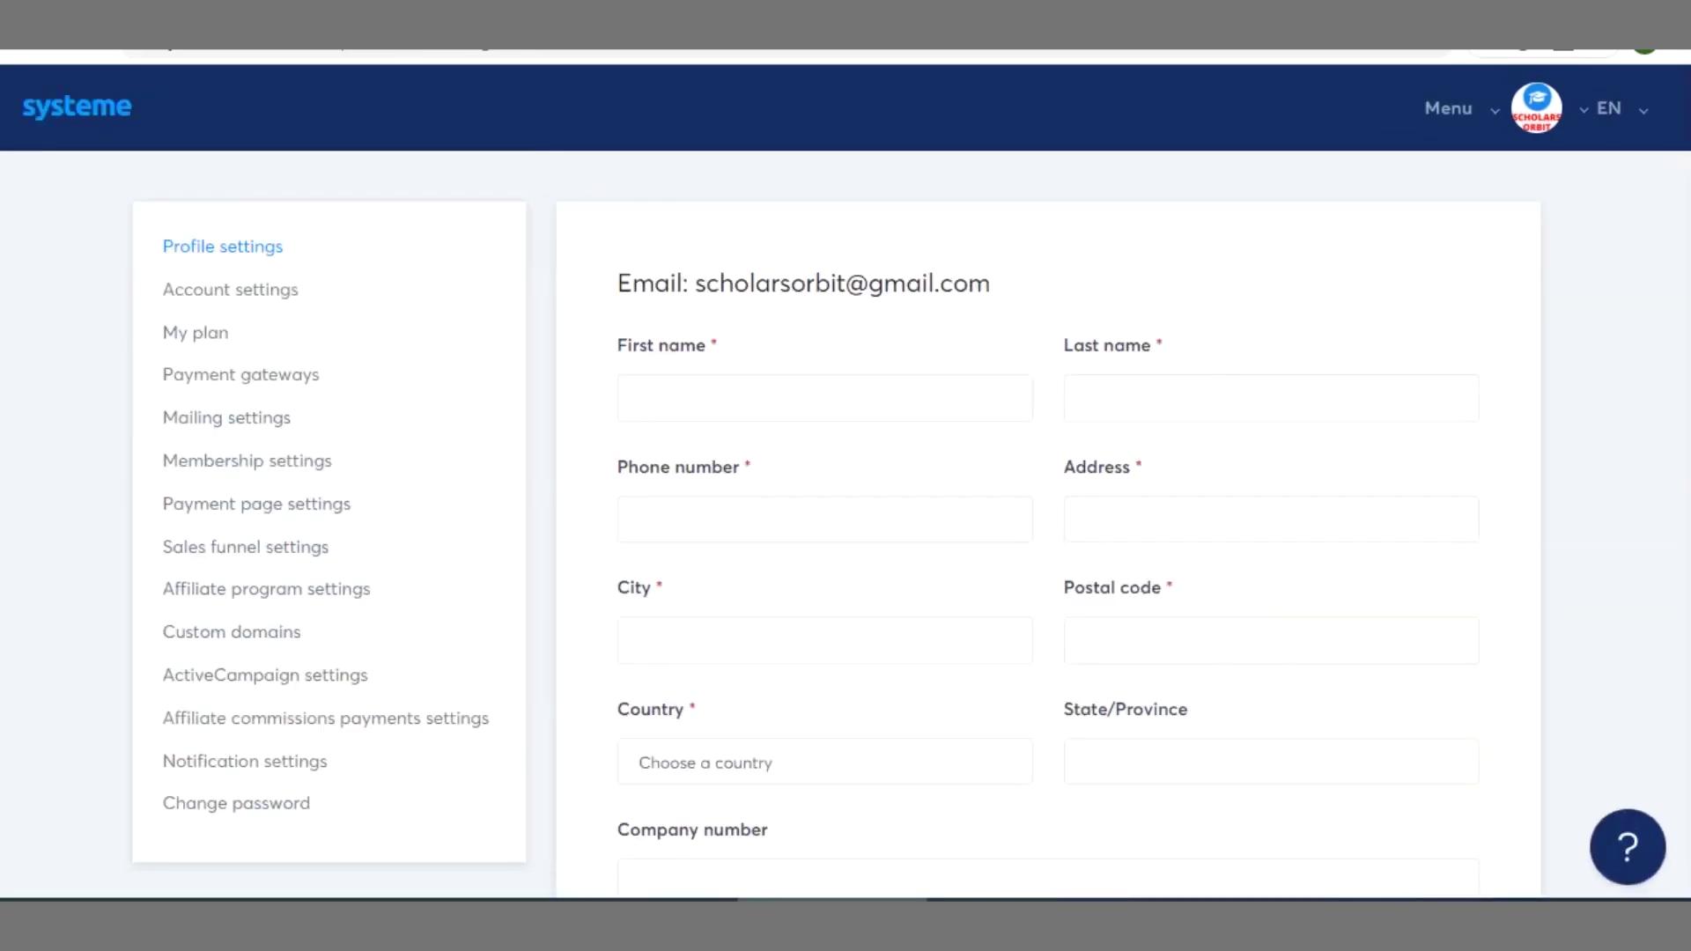
pyautogui.scroll(-3, 1048, 529)
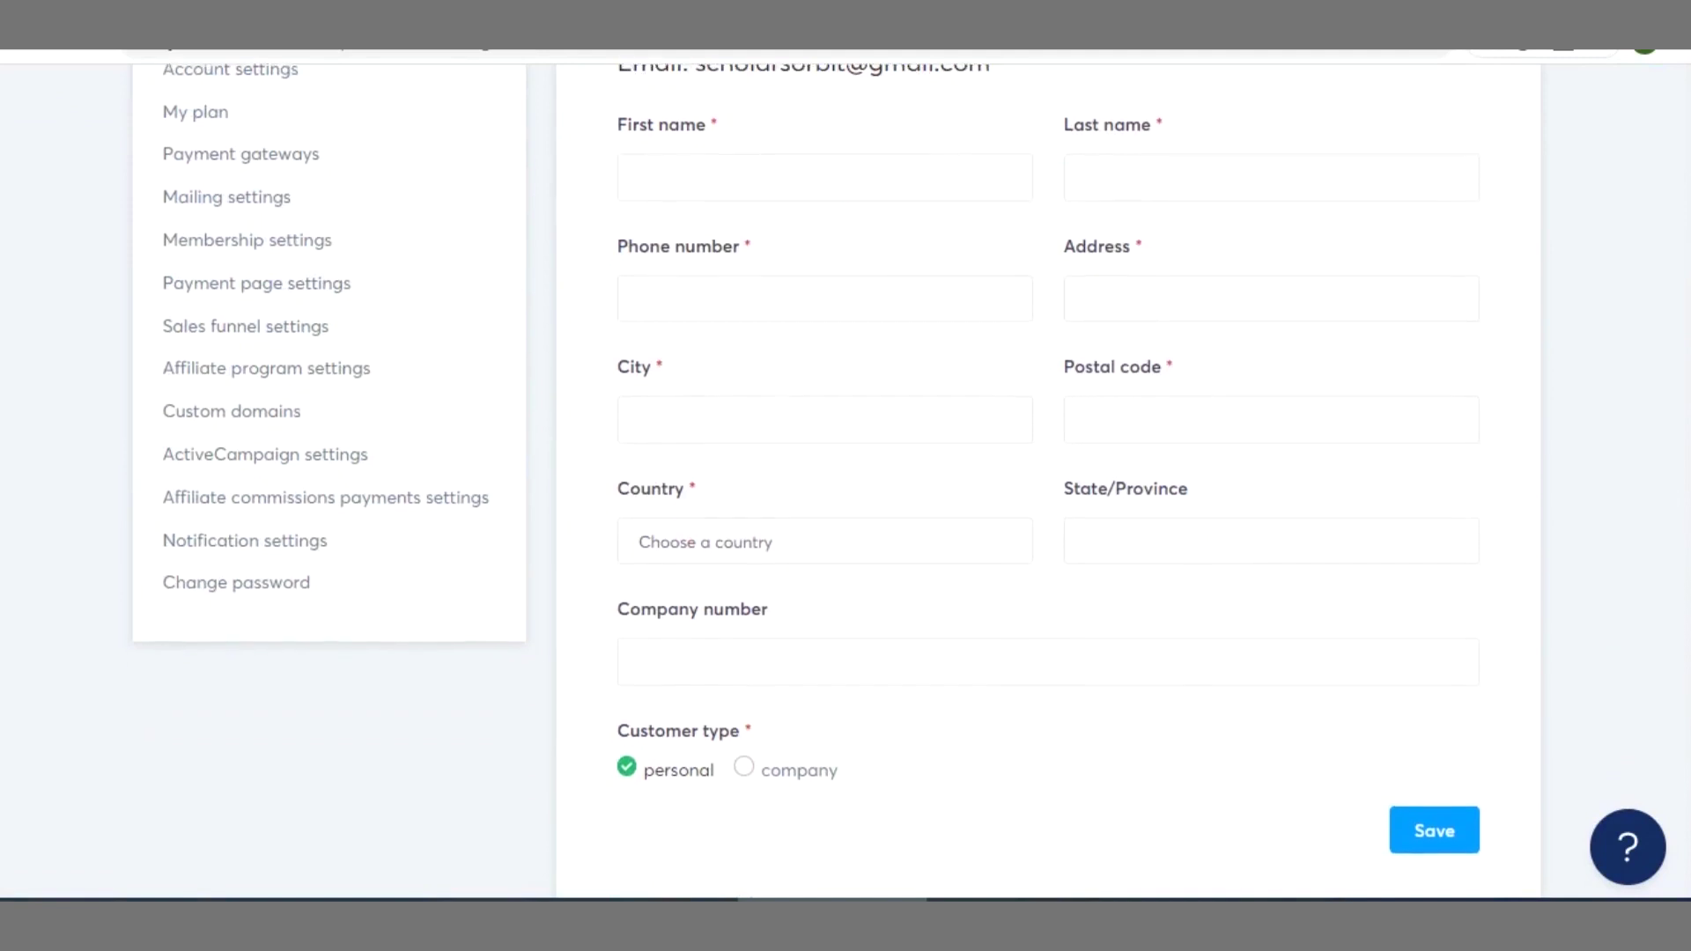
pyautogui.scroll(3, 1461, 259)
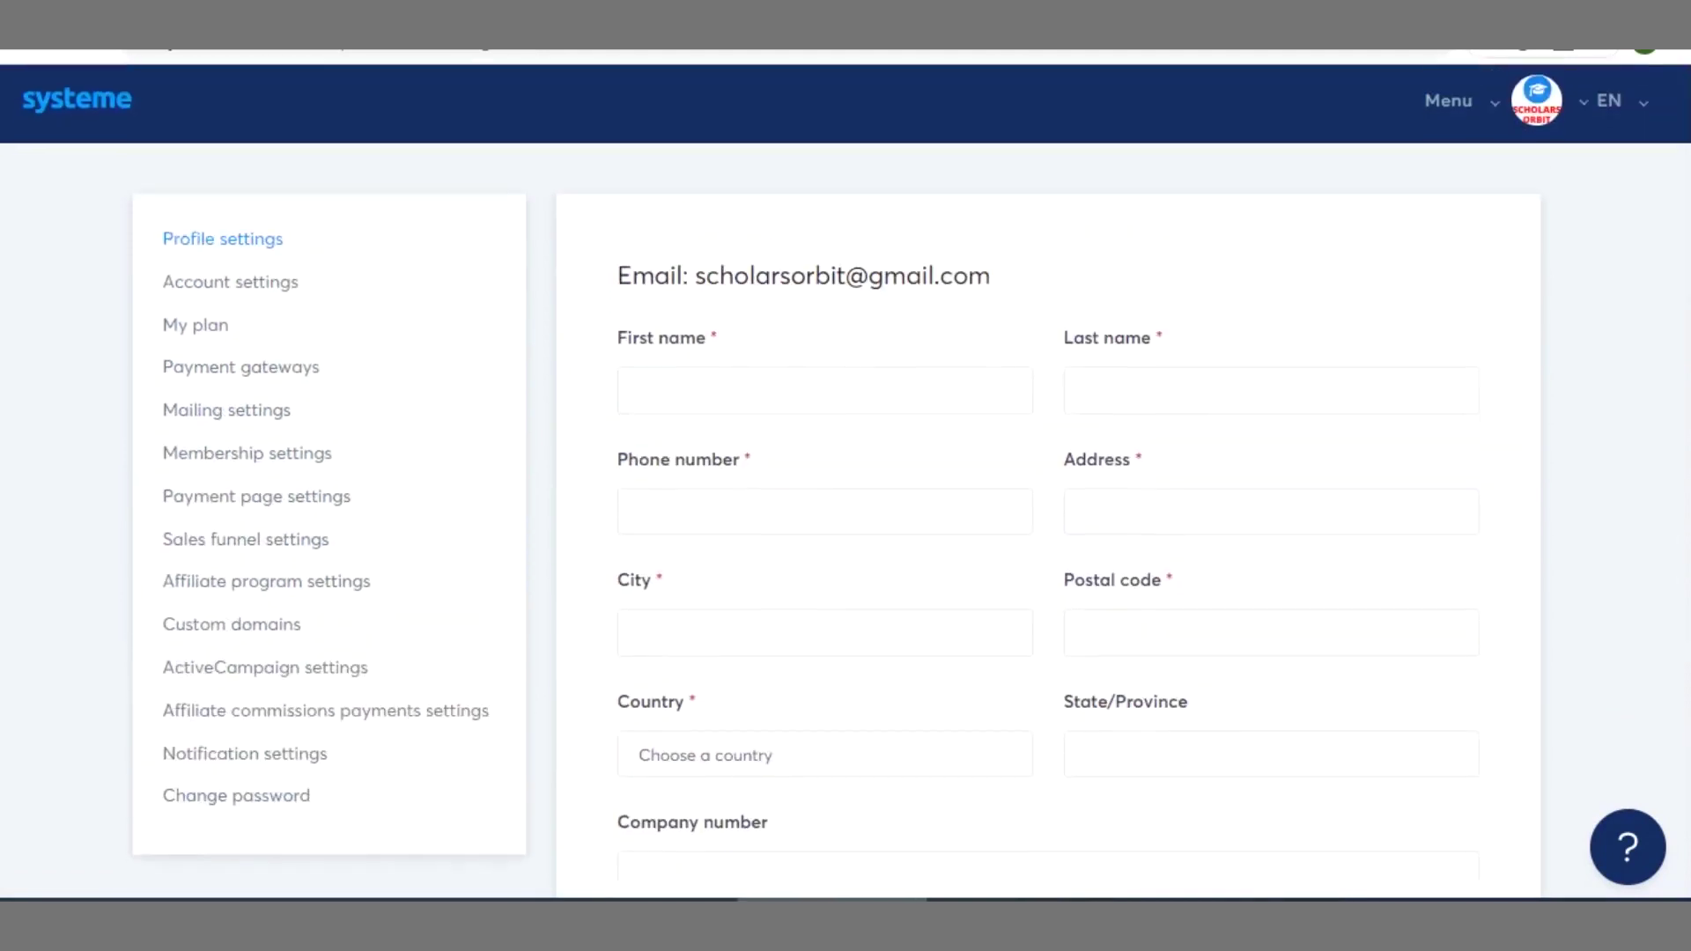
pyautogui.click(1462, 110)
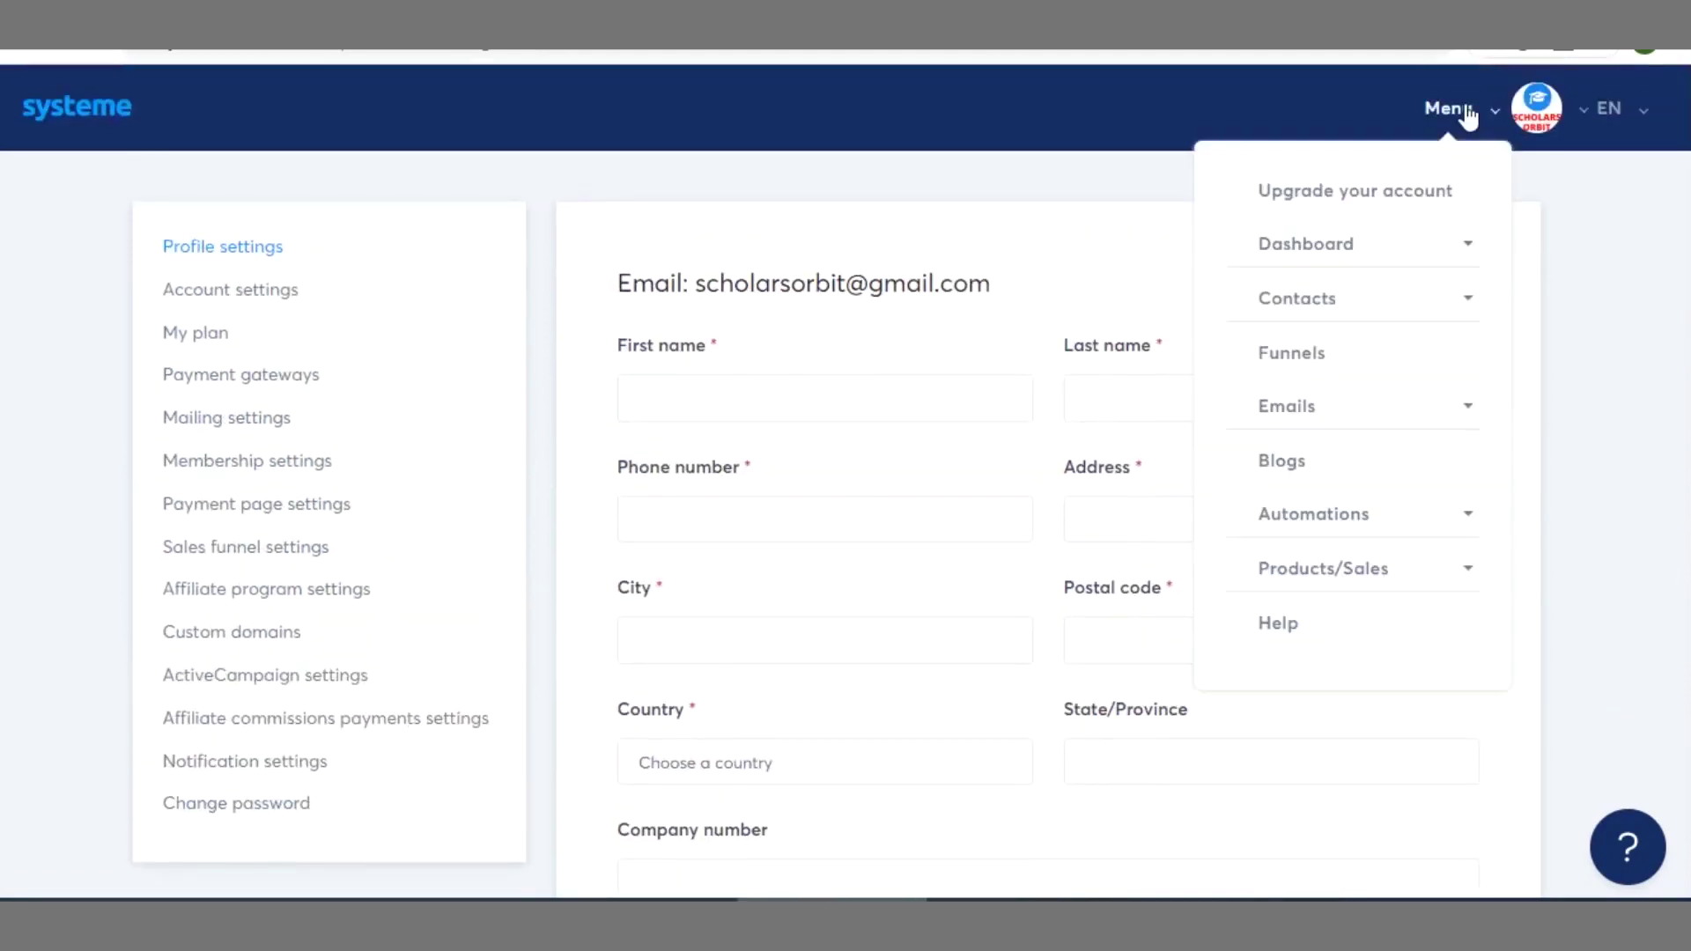
# - Open the upgrade plans page and review the comparison table, noting Freemium's 2,000 contacts limit
pyautogui.click(1296, 191)
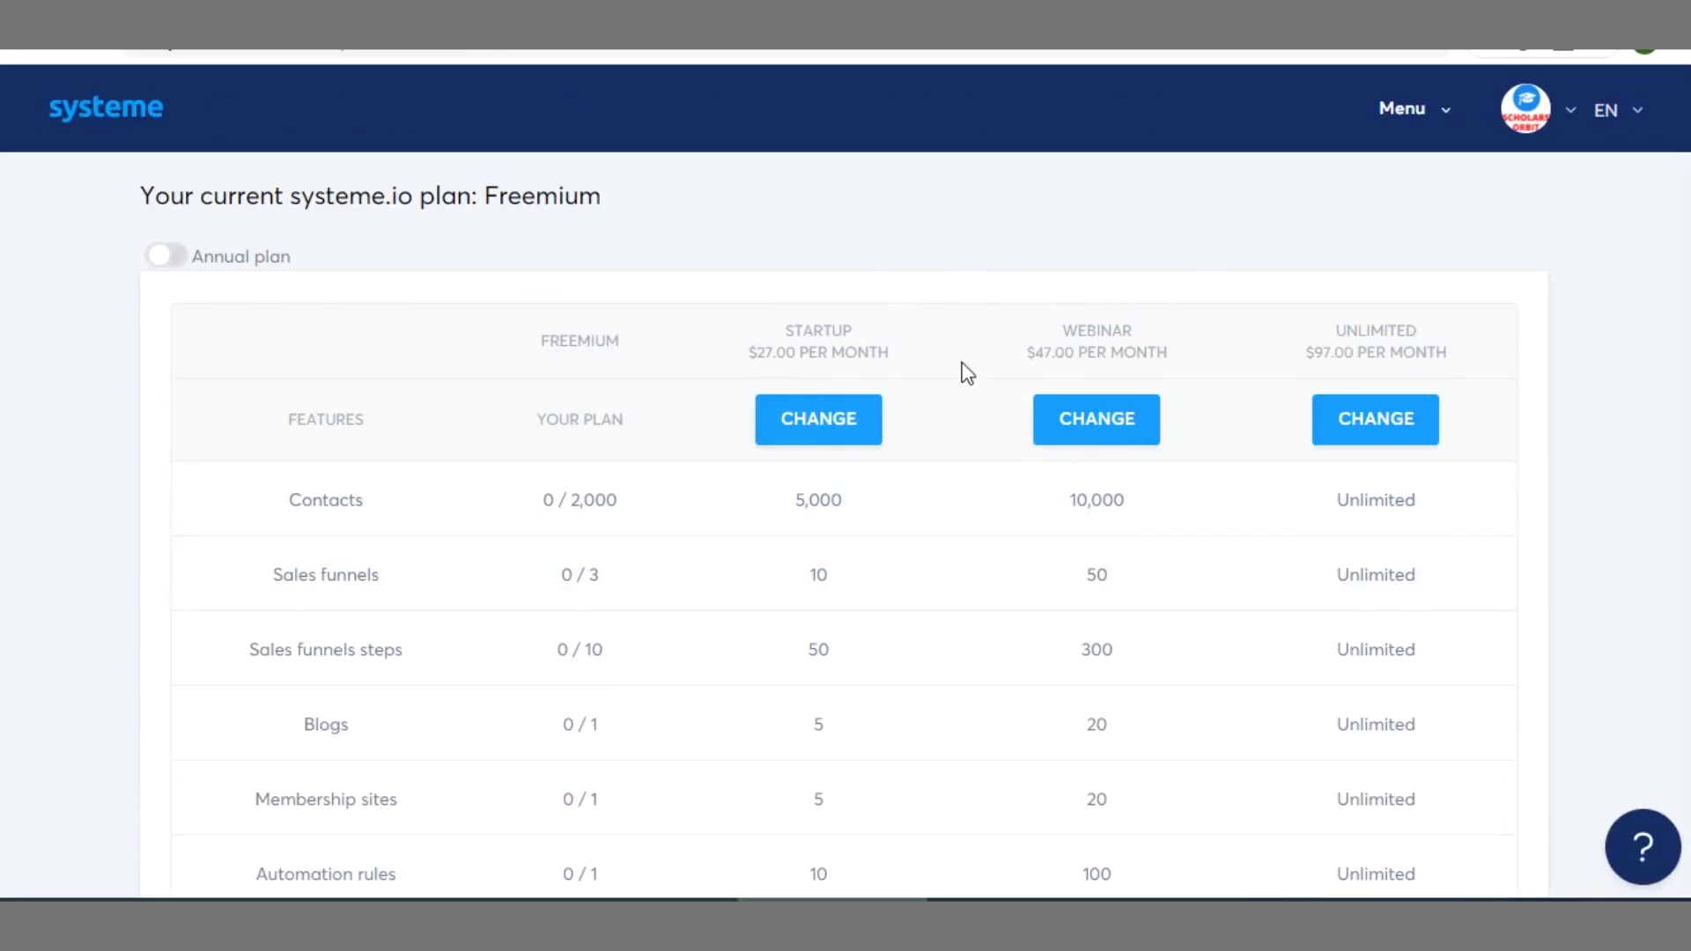
pyautogui.scroll(-2, 966, 373)
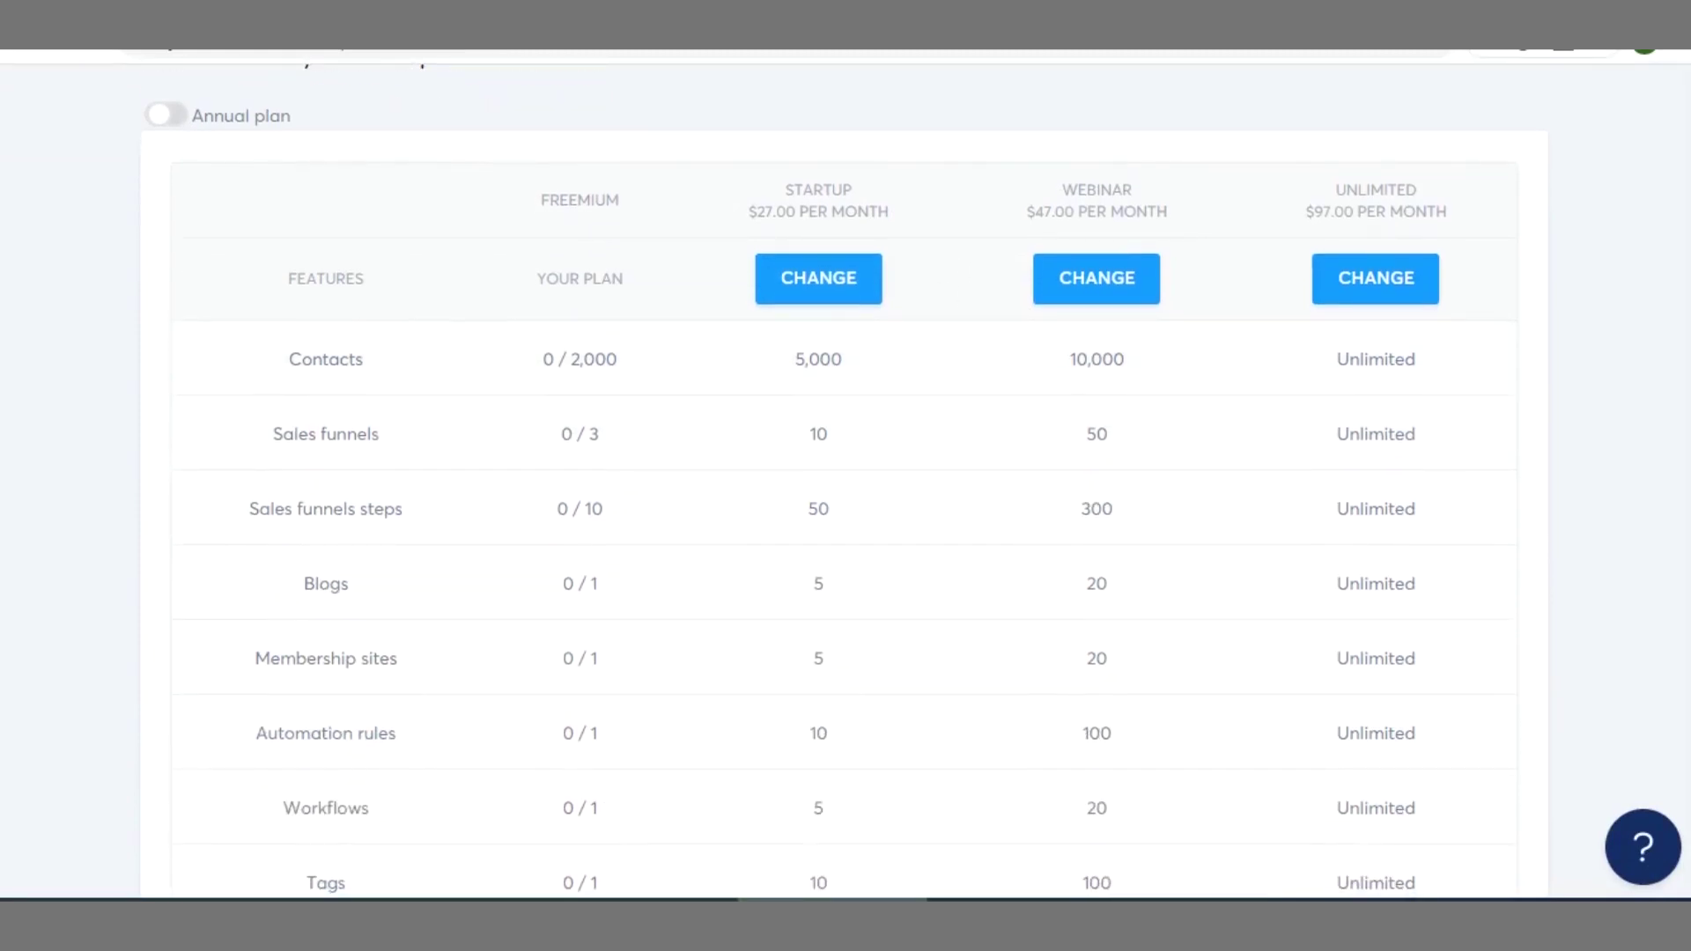
pyautogui.doubleClick(577, 360)
pyautogui.click(586, 702)
pyautogui.scroll(-5, 845, 476)
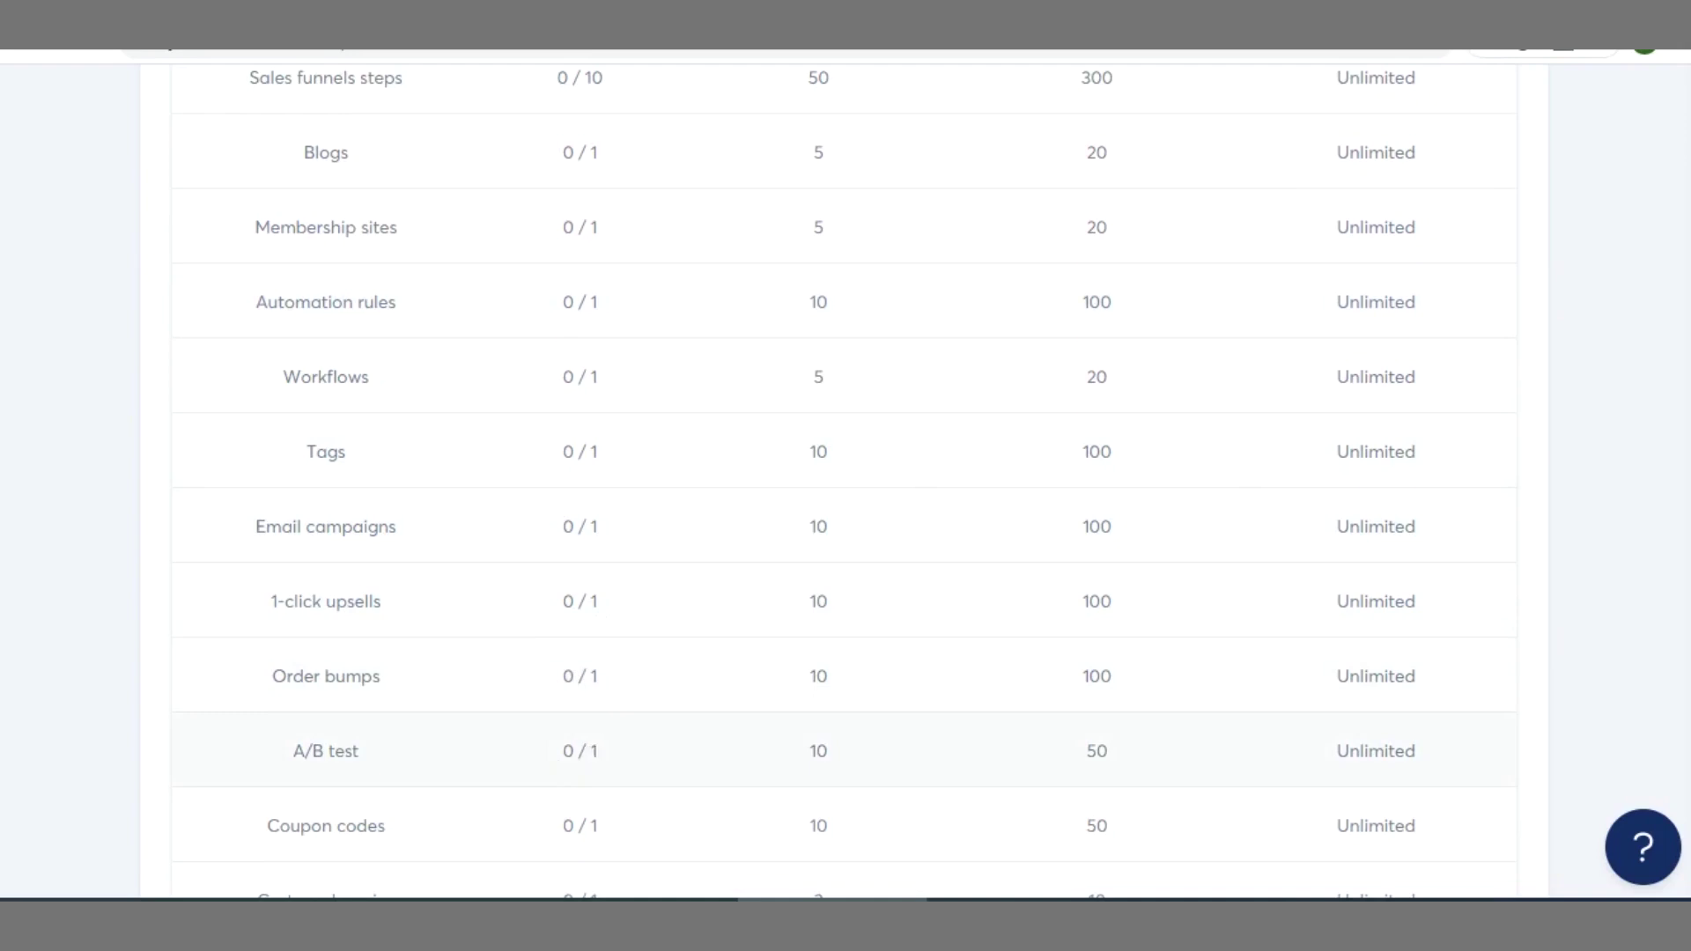
pyautogui.scroll(-3, 845, 472)
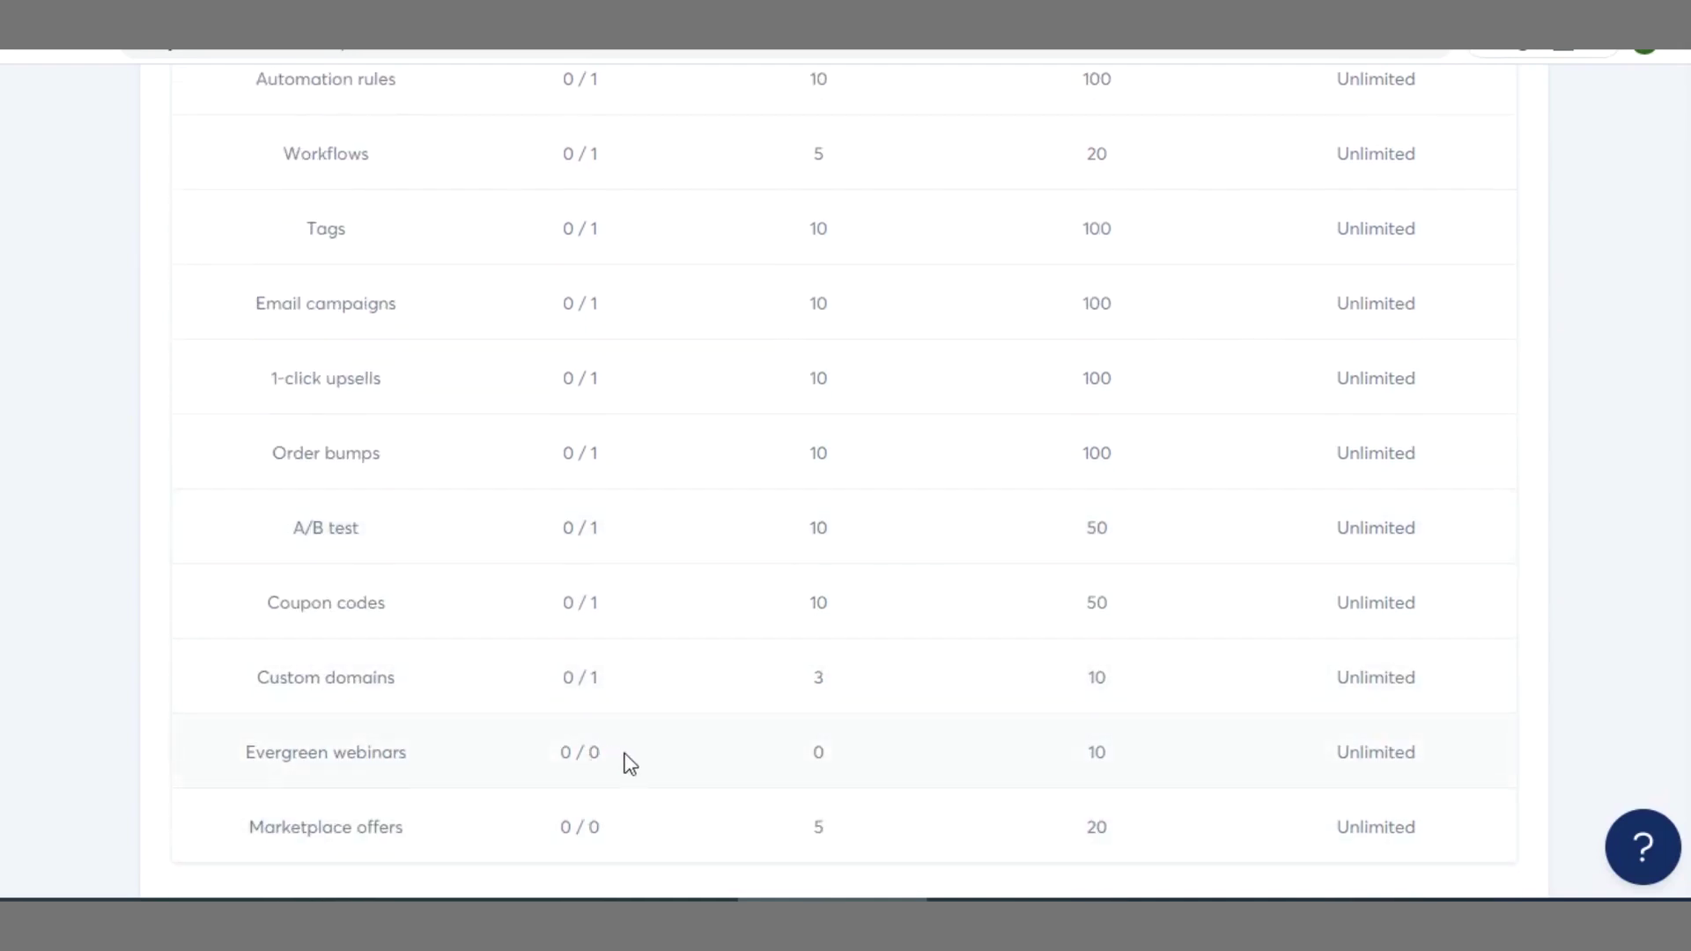
pyautogui.scroll(-2, 616, 765)
pyautogui.scroll(10, 616, 765)
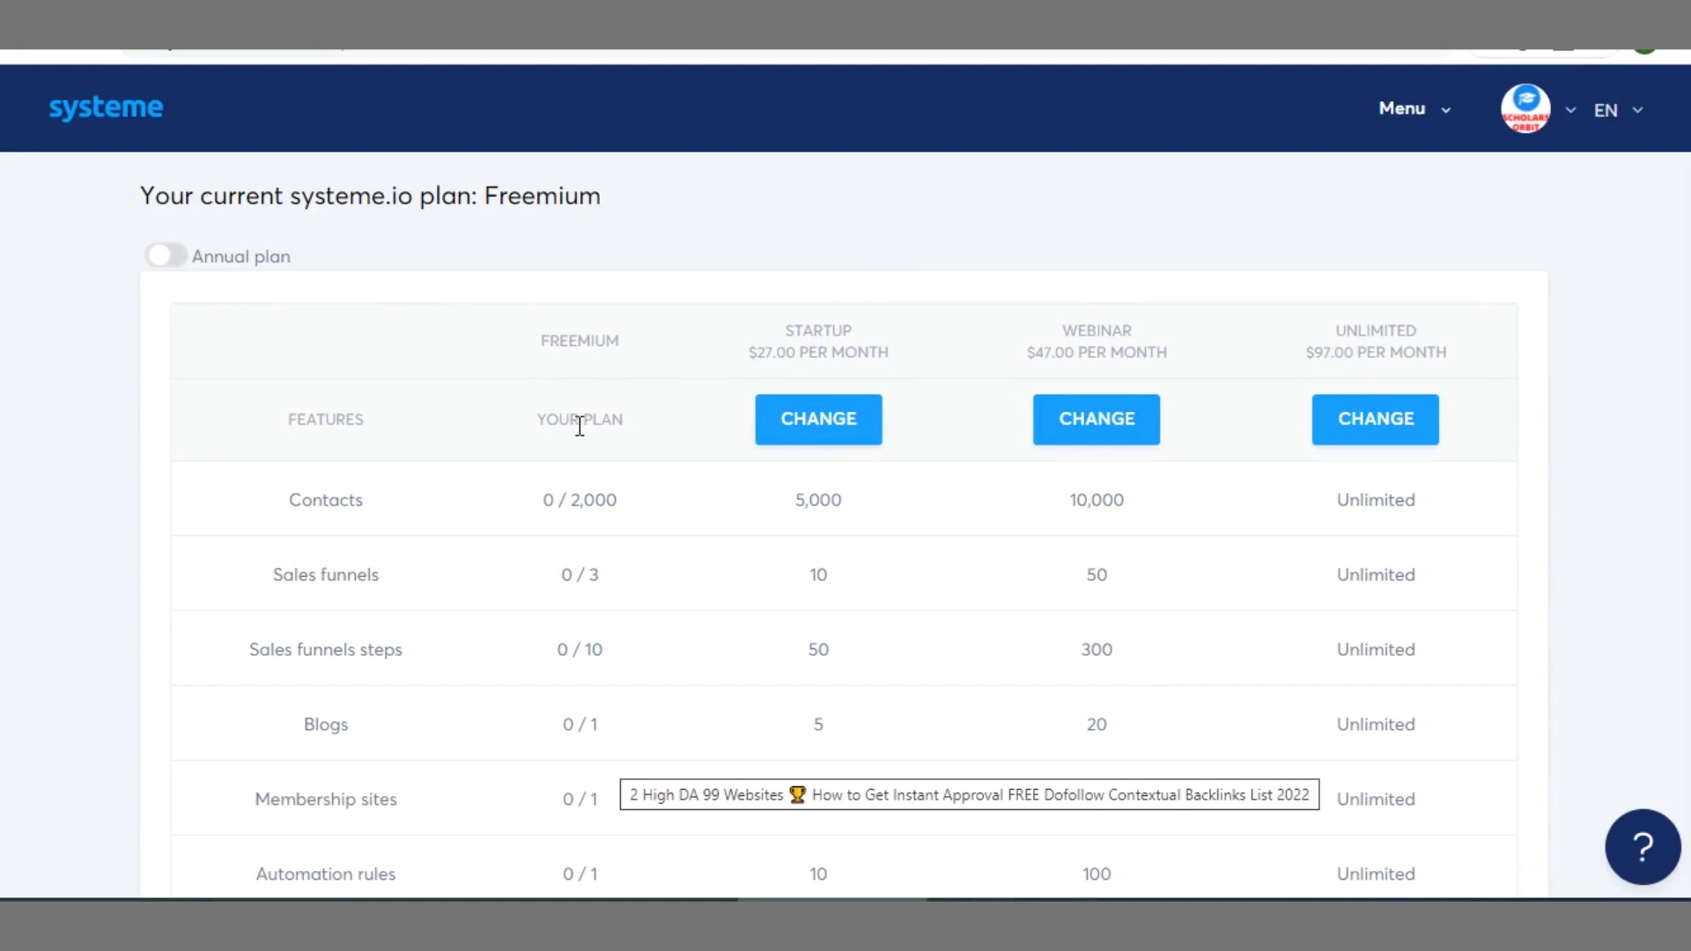
# - Highlight the current Freemium plan name, reload the plan overview, and return to the Dashboard
pyautogui.doubleClick(576, 192)
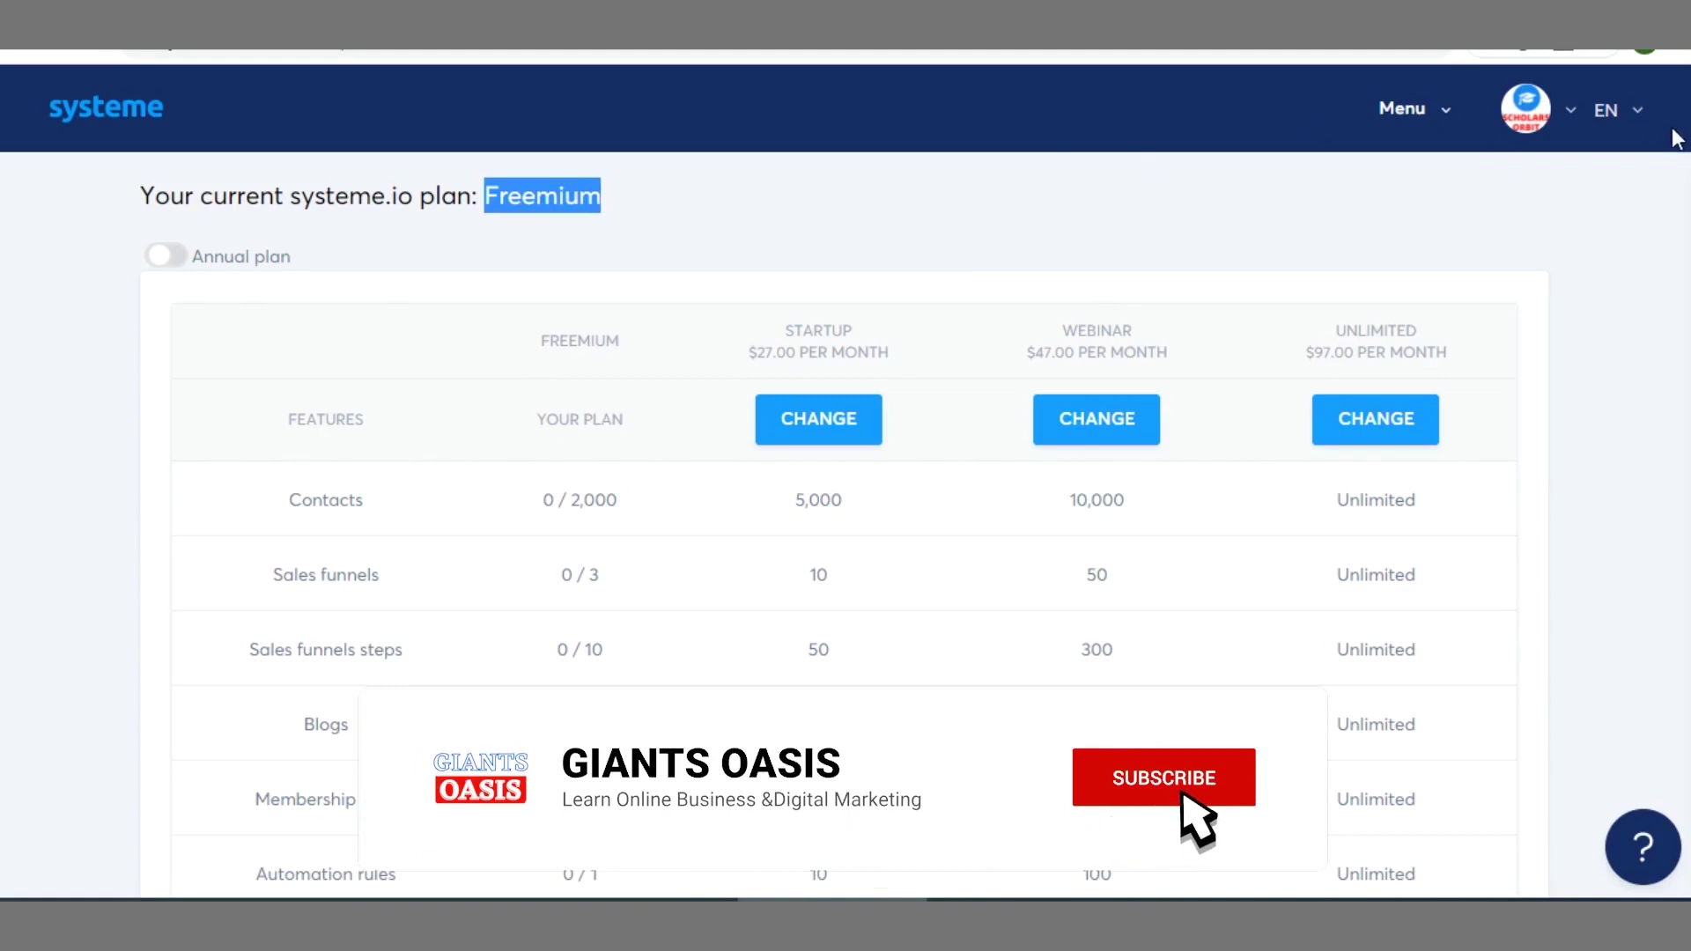
pyautogui.moveTo(1516, 125)
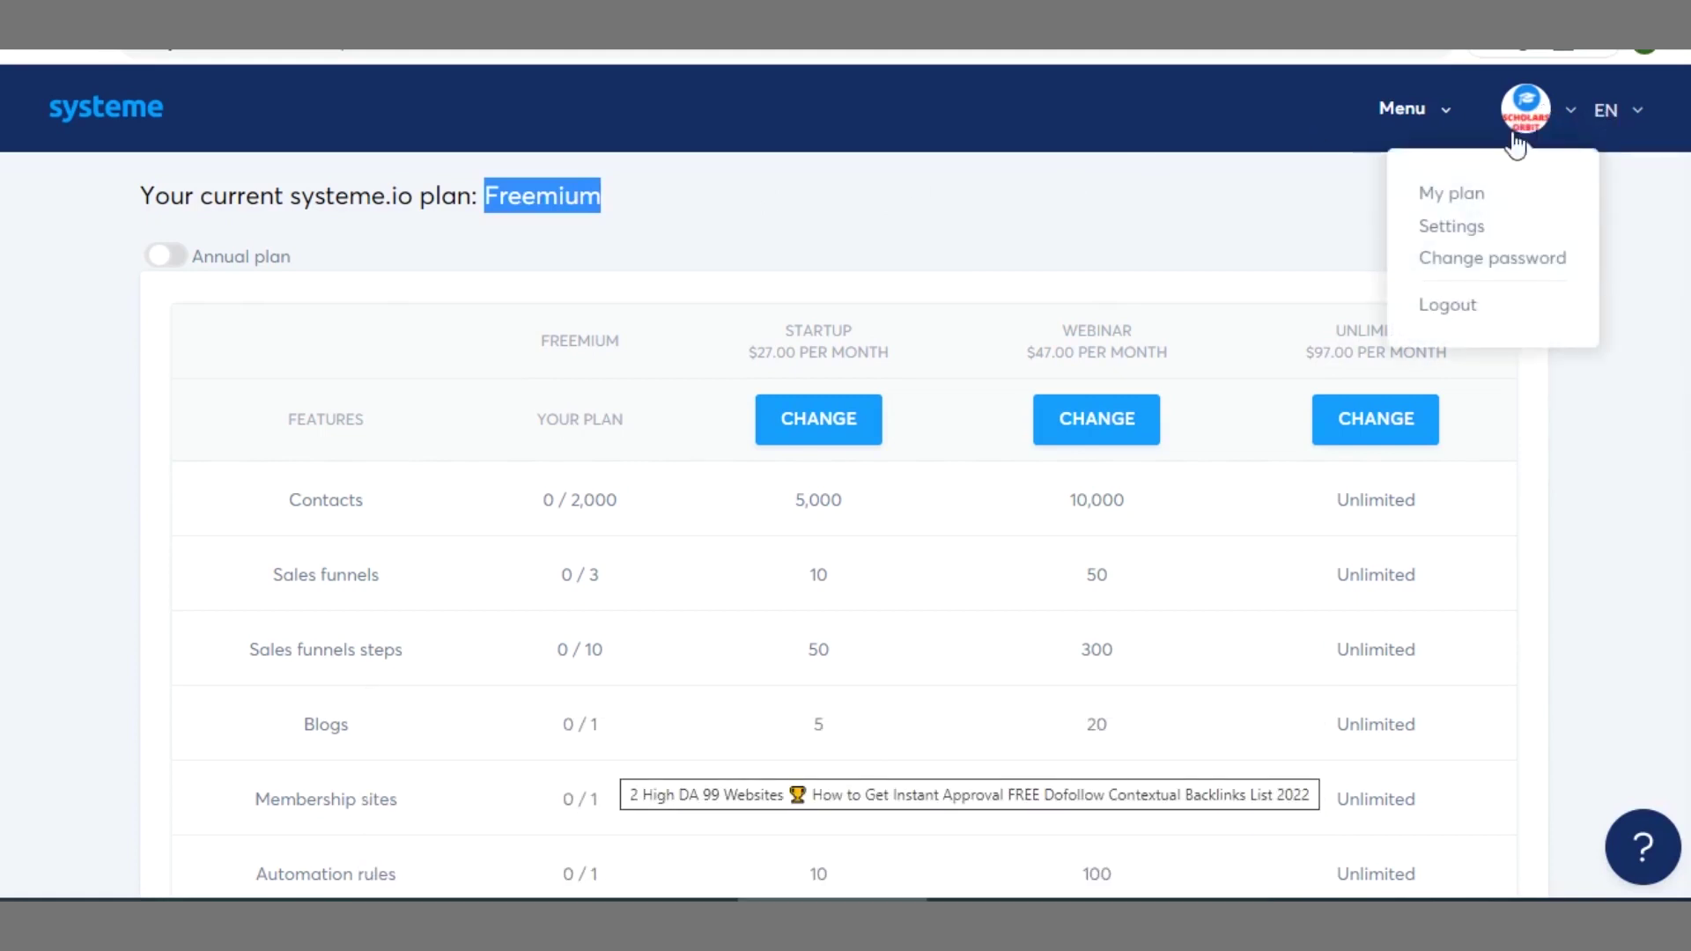
pyautogui.click(1448, 197)
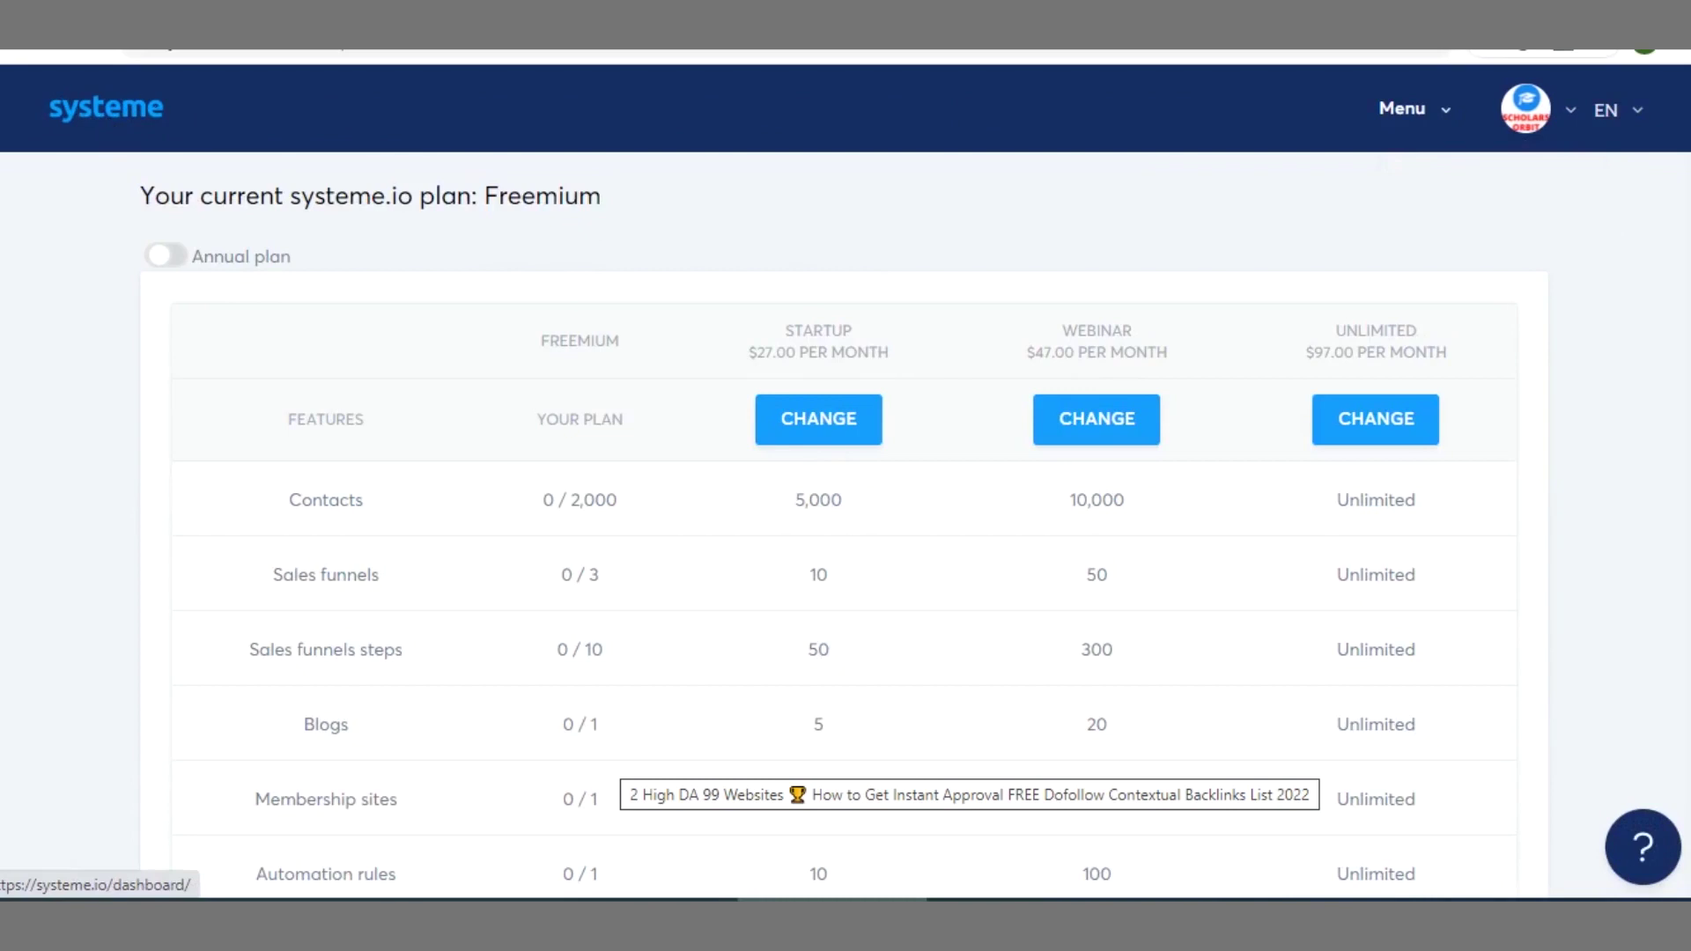
pyautogui.click(105, 108)
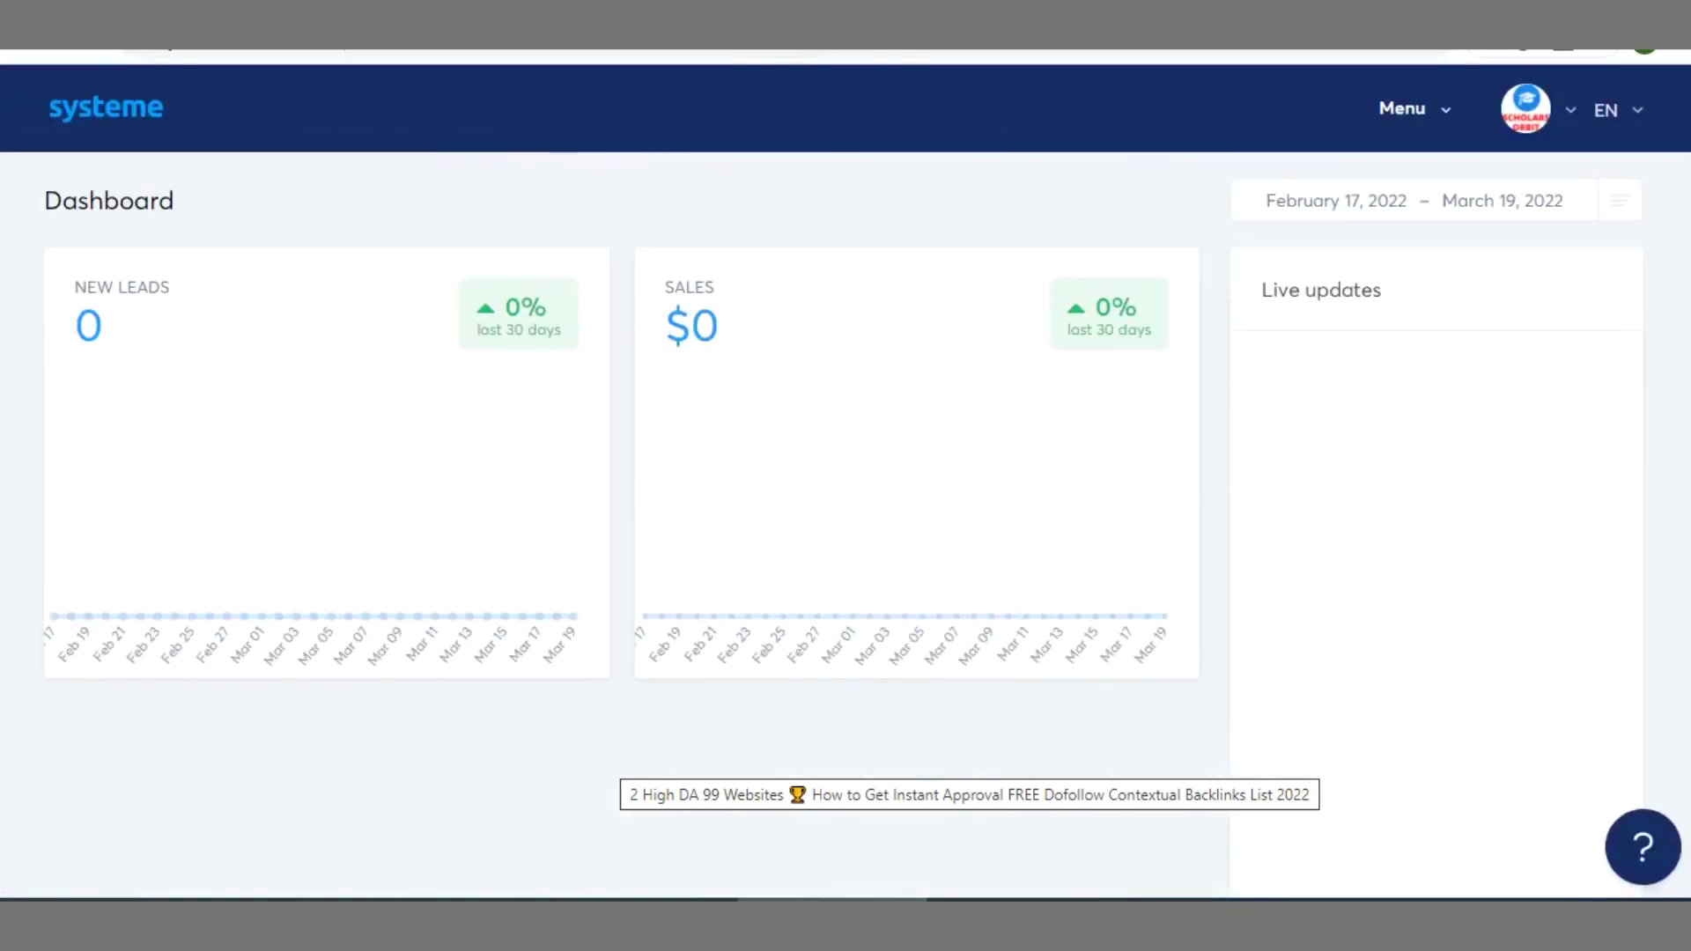
# - Open the Dashboard's Menu and expand Products/Sales to show Physical products, Coupons, Orders and more
pyautogui.scroll(-3, 846, 481)
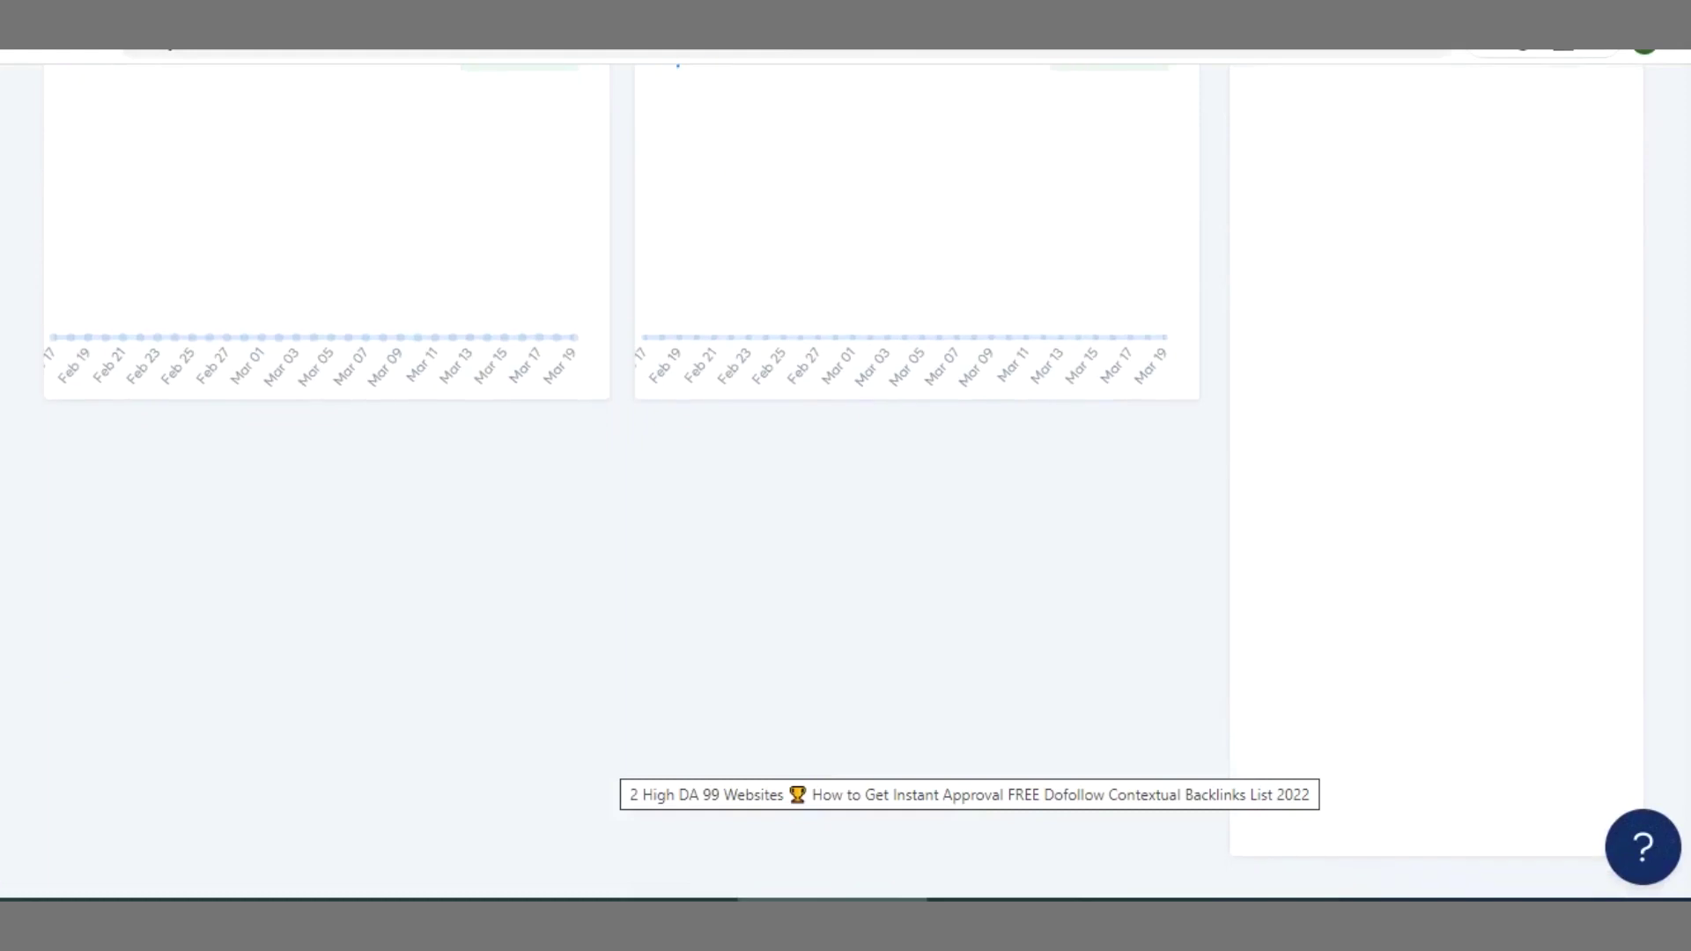
pyautogui.scroll(3, 845, 481)
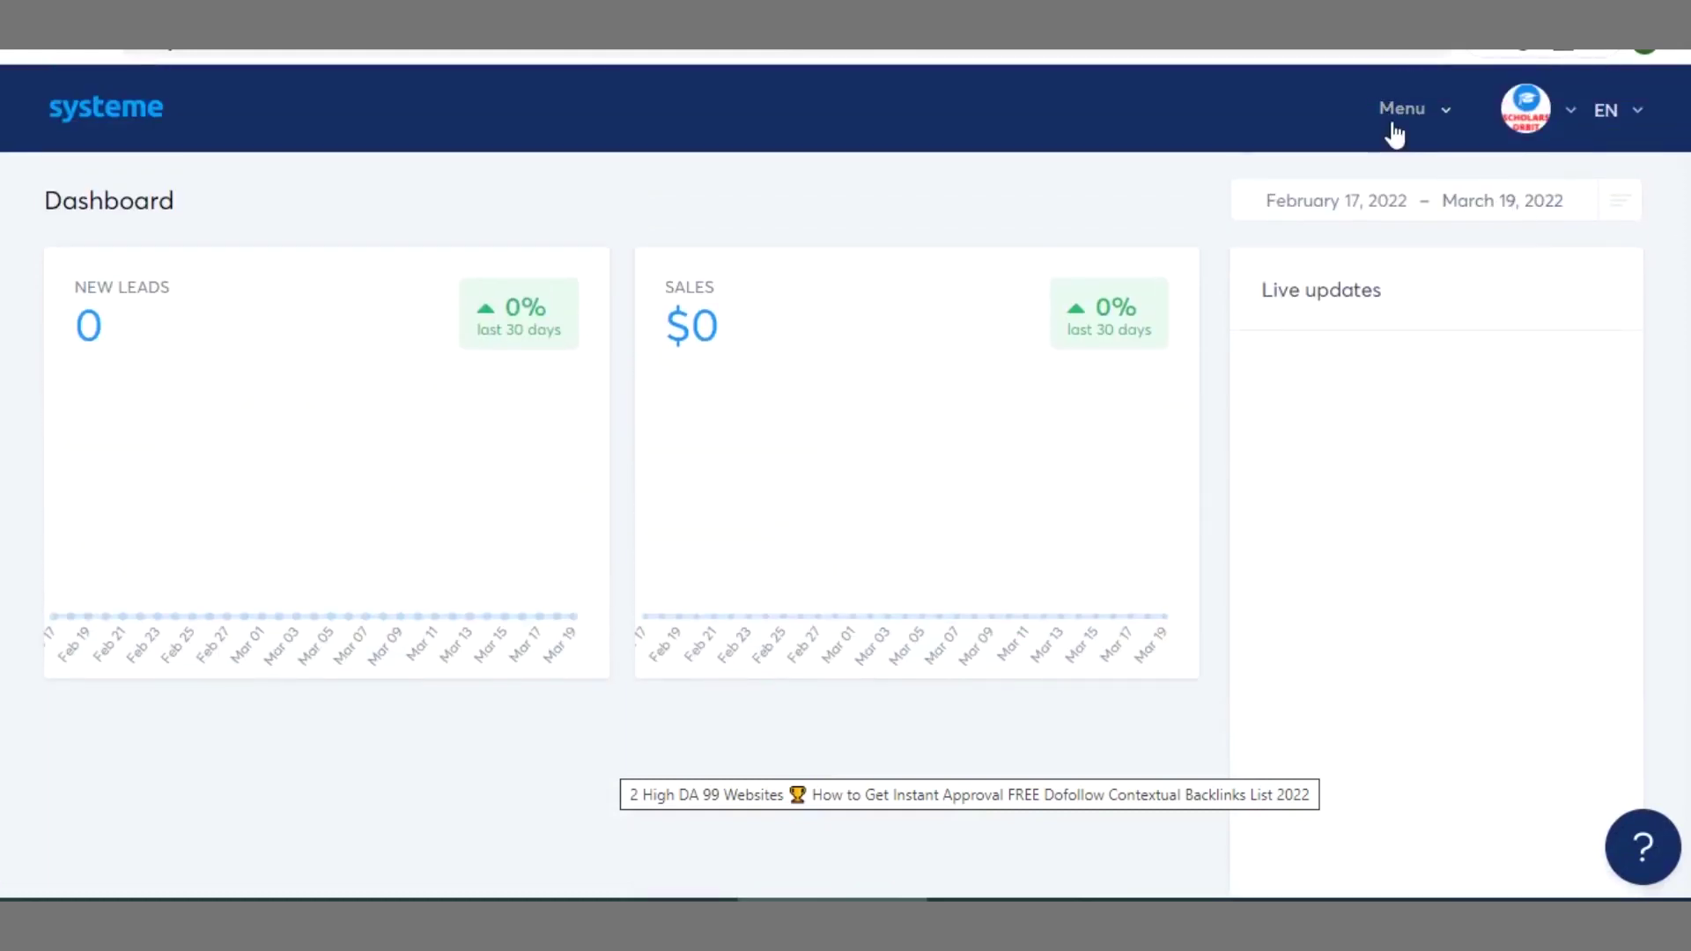
pyautogui.click(1393, 128)
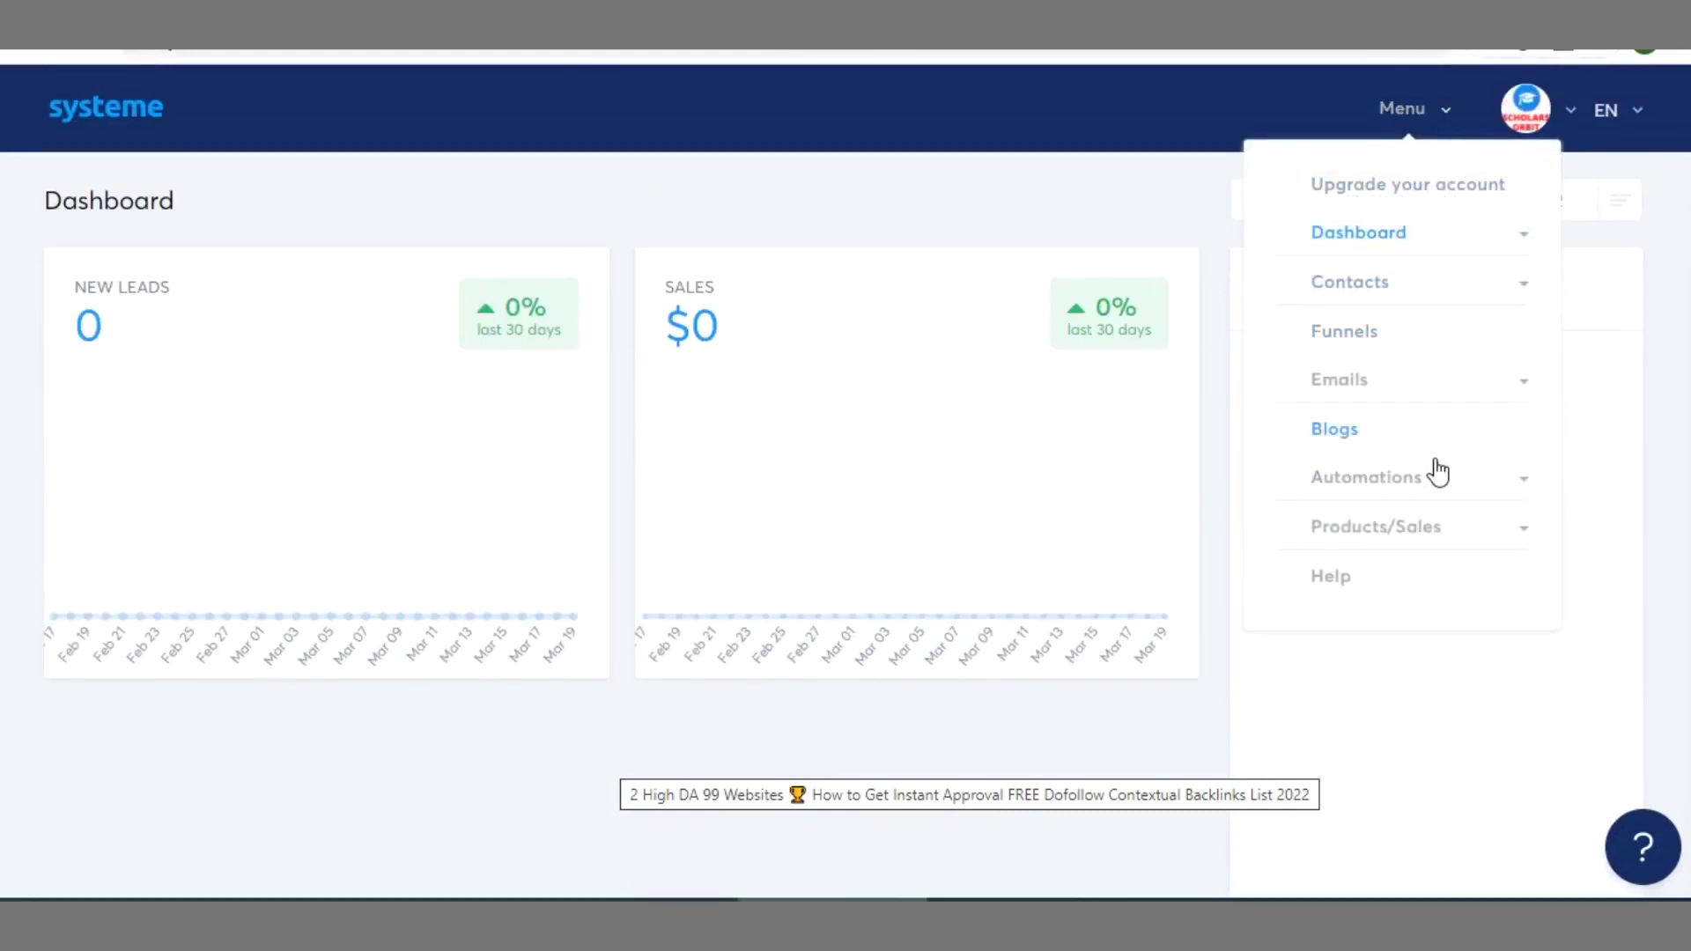
pyautogui.click(1480, 544)
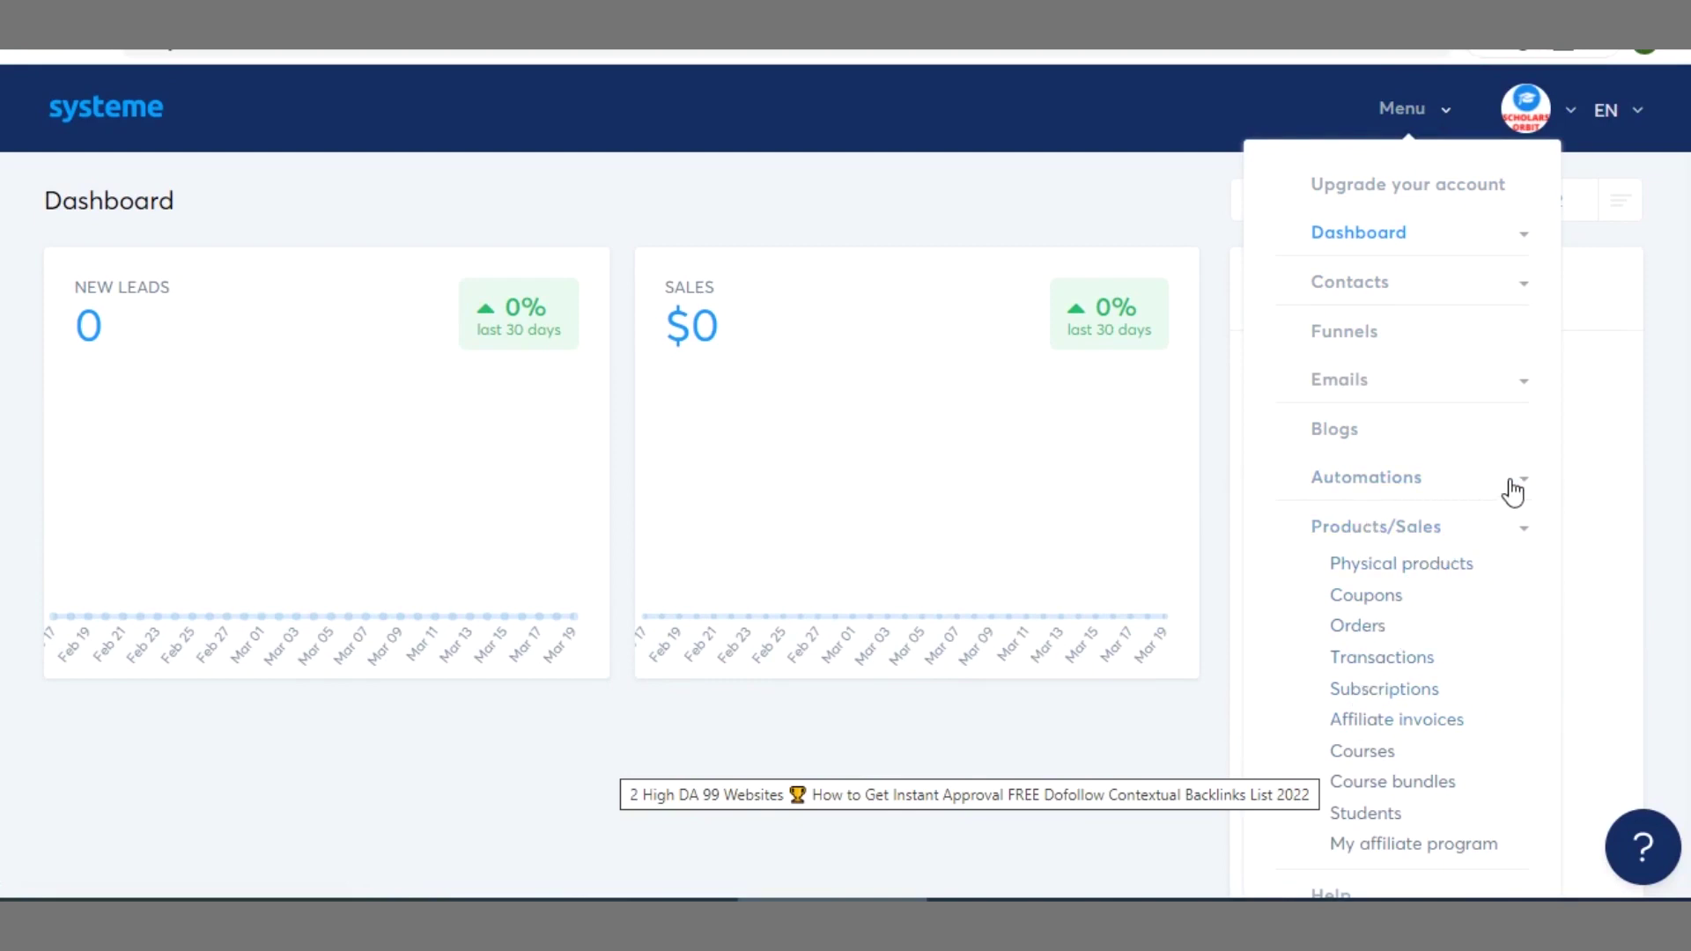
# - From Blogs, start a new blog named FINTECHBASE and keep the default blog domain
pyautogui.click(1334, 432)
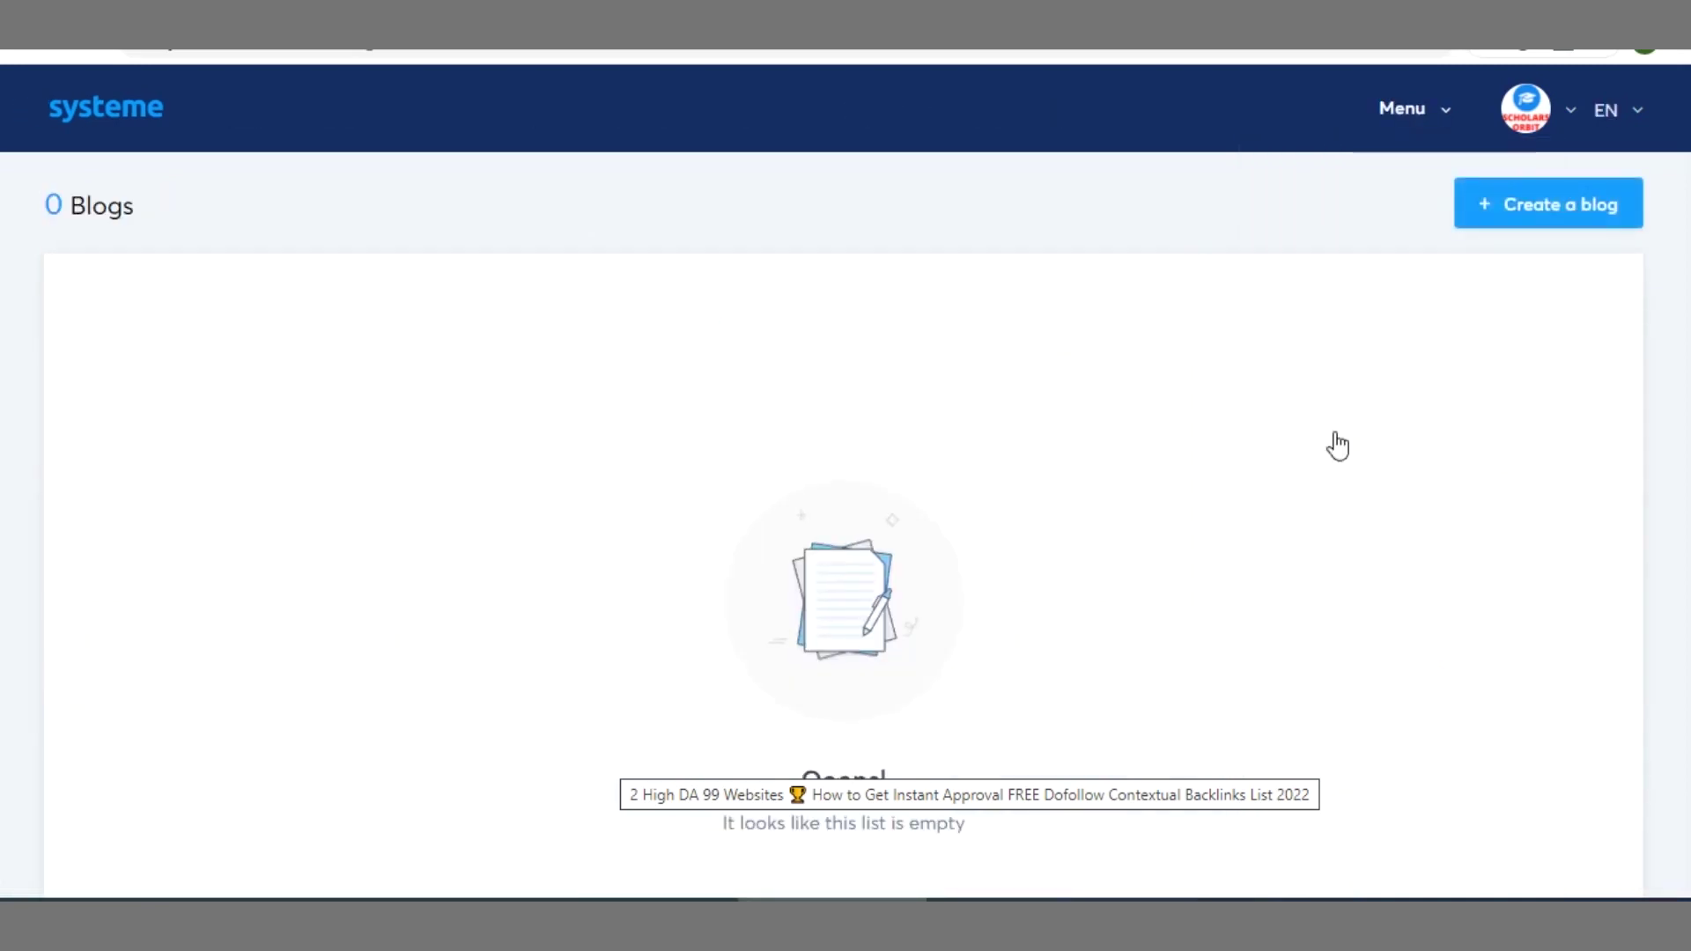
pyautogui.moveTo(1605, 110)
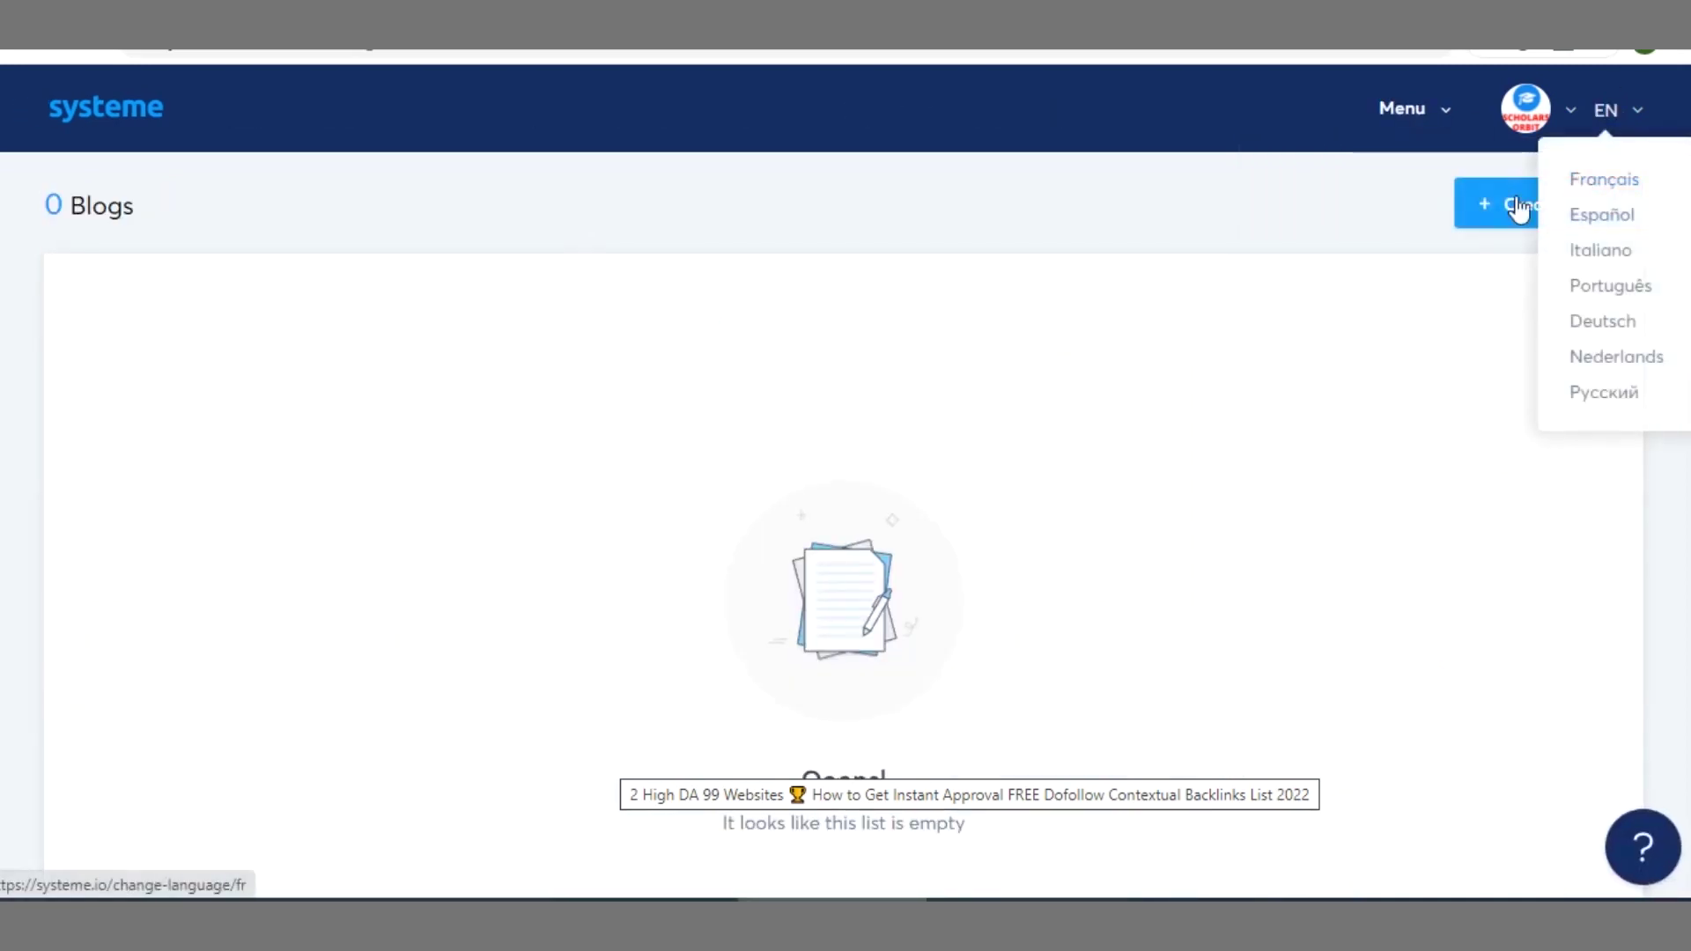
pyautogui.click(1483, 214)
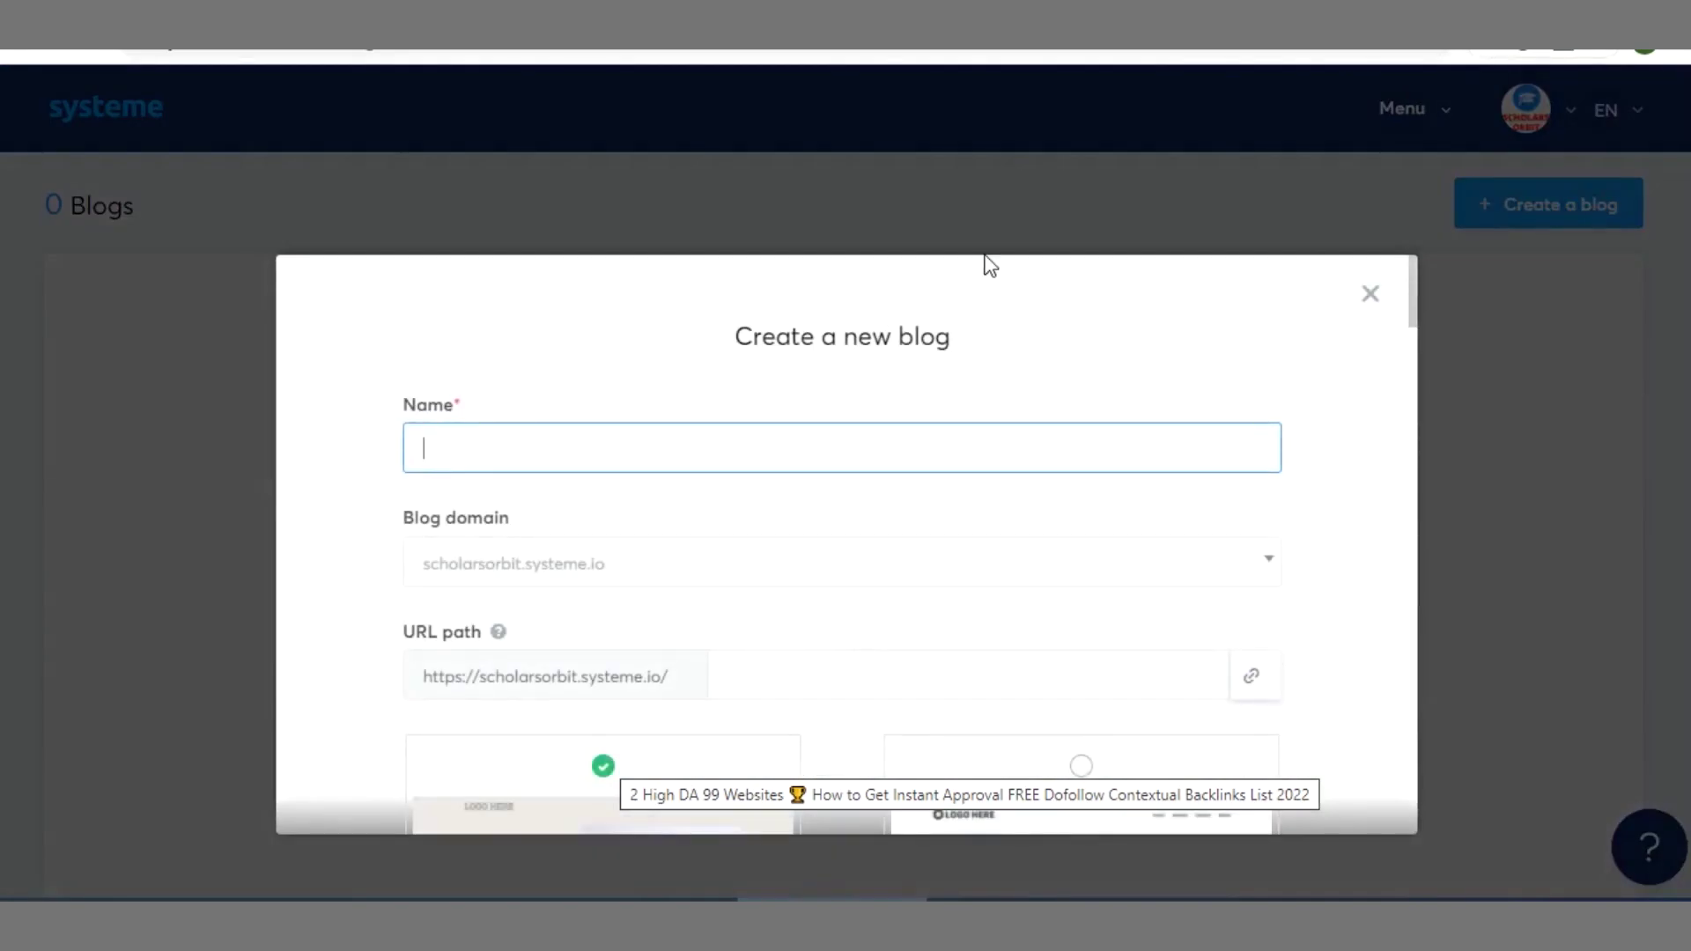
pyautogui.write('FINTECHBASE')
pyautogui.click(544, 560)
pyautogui.click(546, 557)
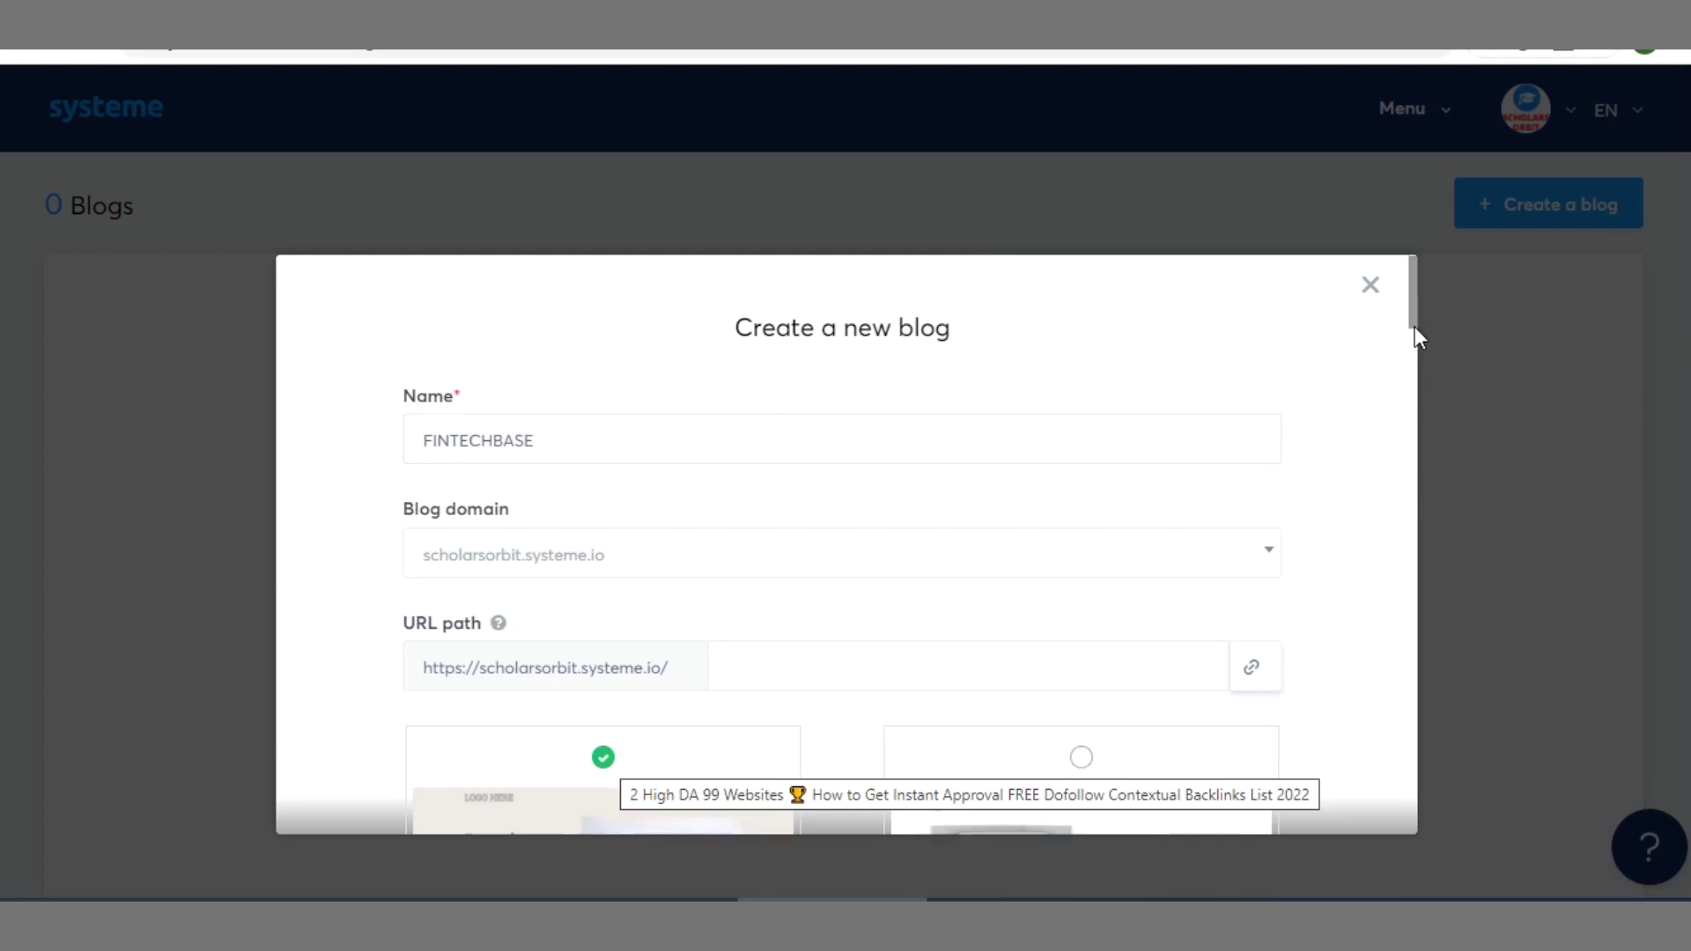
# - Fill in the blog's URL path and choose the dark magazine-style template
pyautogui.moveTo(1414, 324); pyautogui.dragTo(1425, 356)
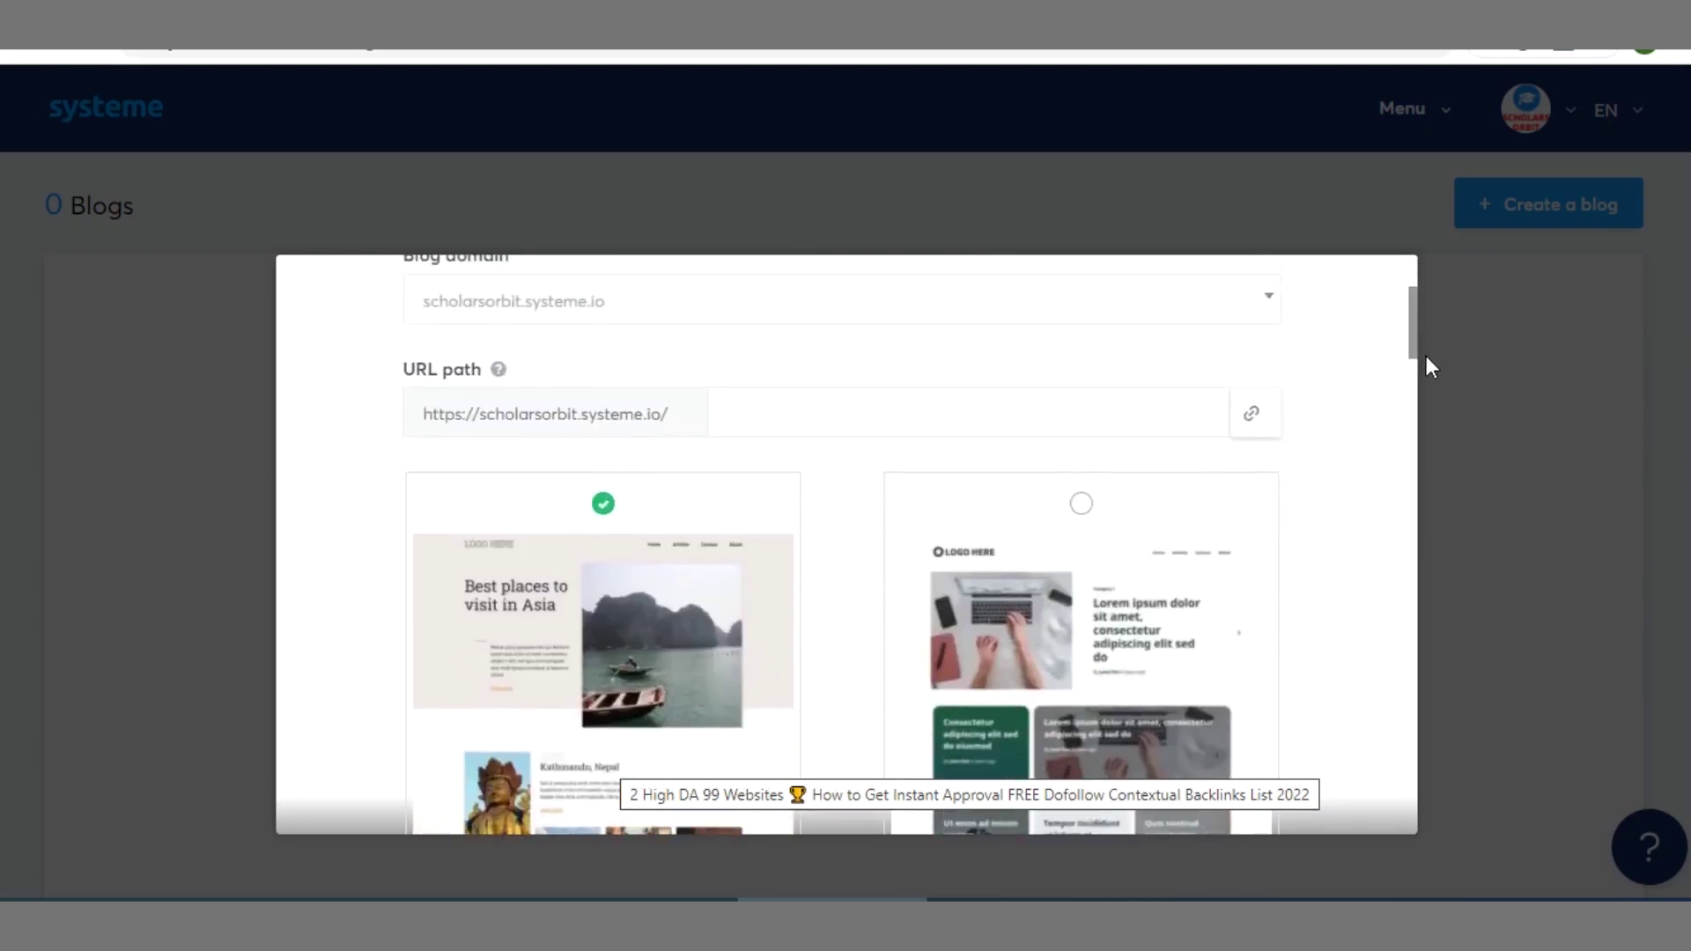
pyautogui.click(824, 406)
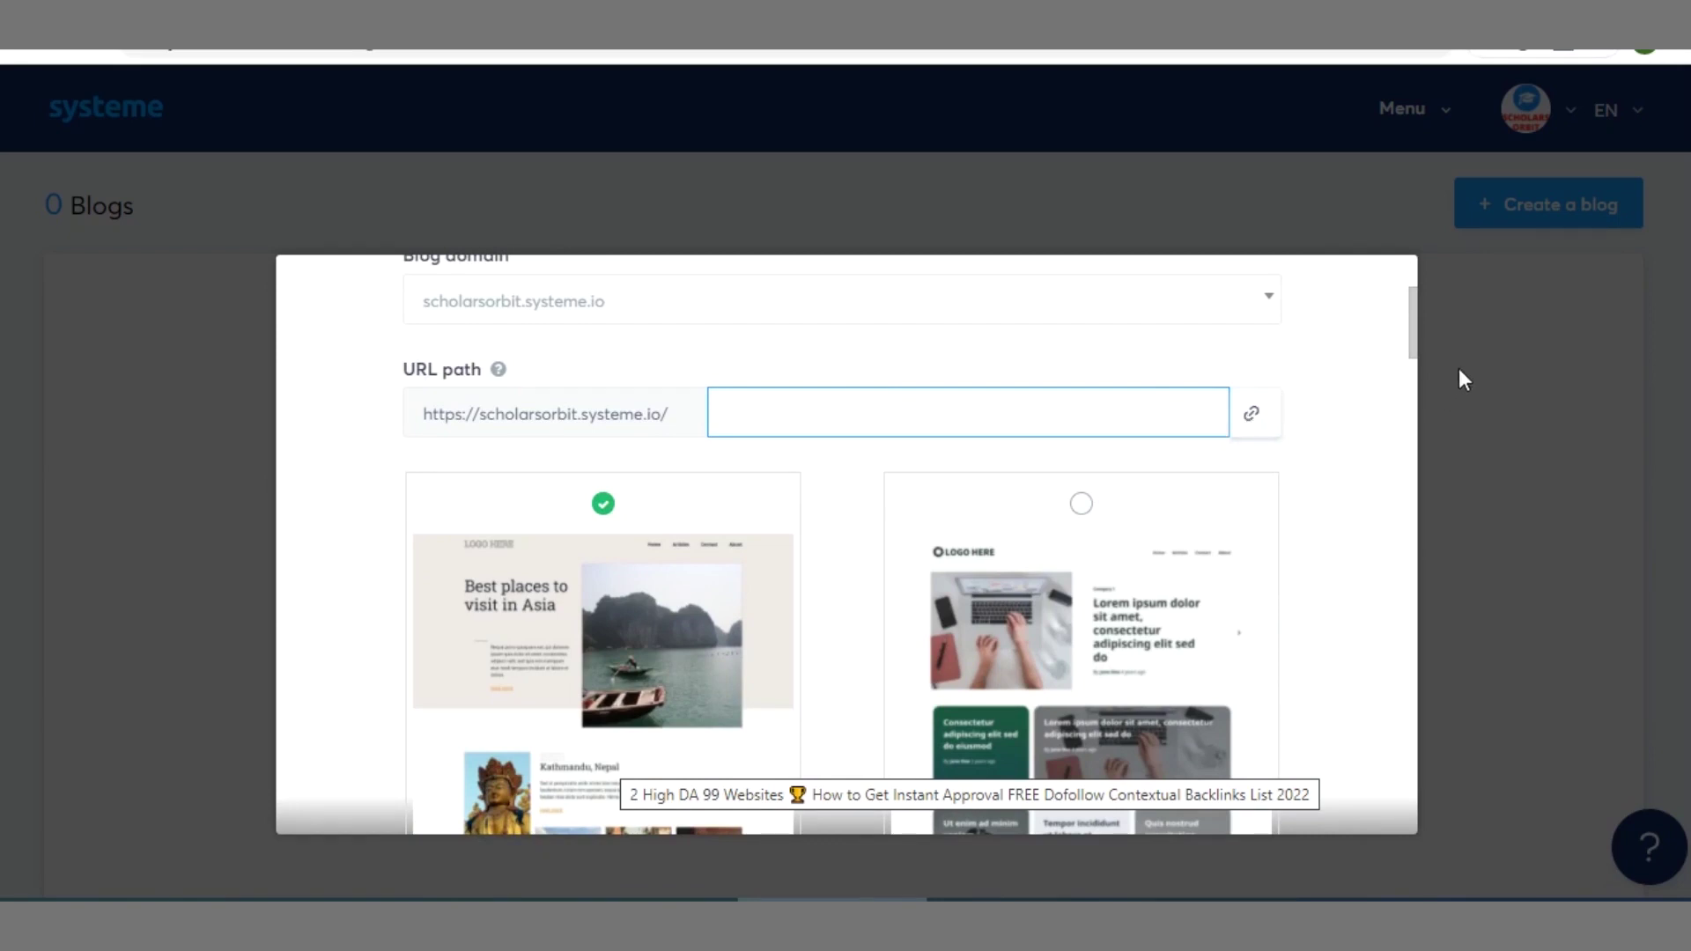
pyautogui.moveTo(1411, 325); pyautogui.dragTo(1471, 352)
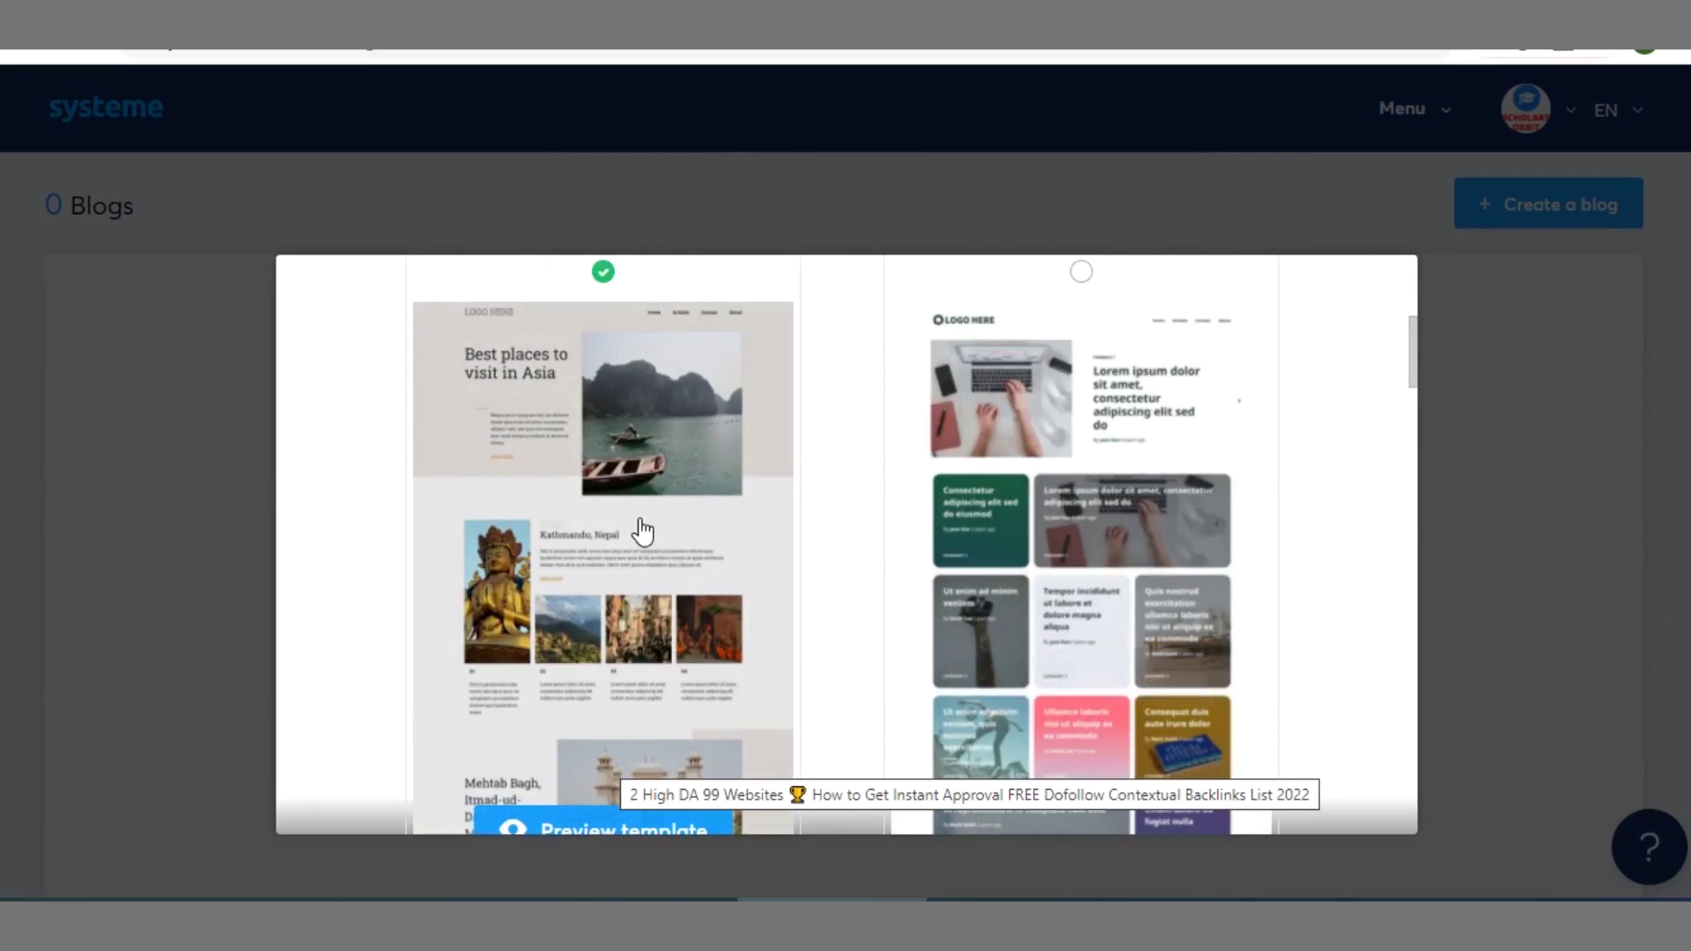
pyautogui.moveTo(1418, 366); pyautogui.dragTo(1412, 491)
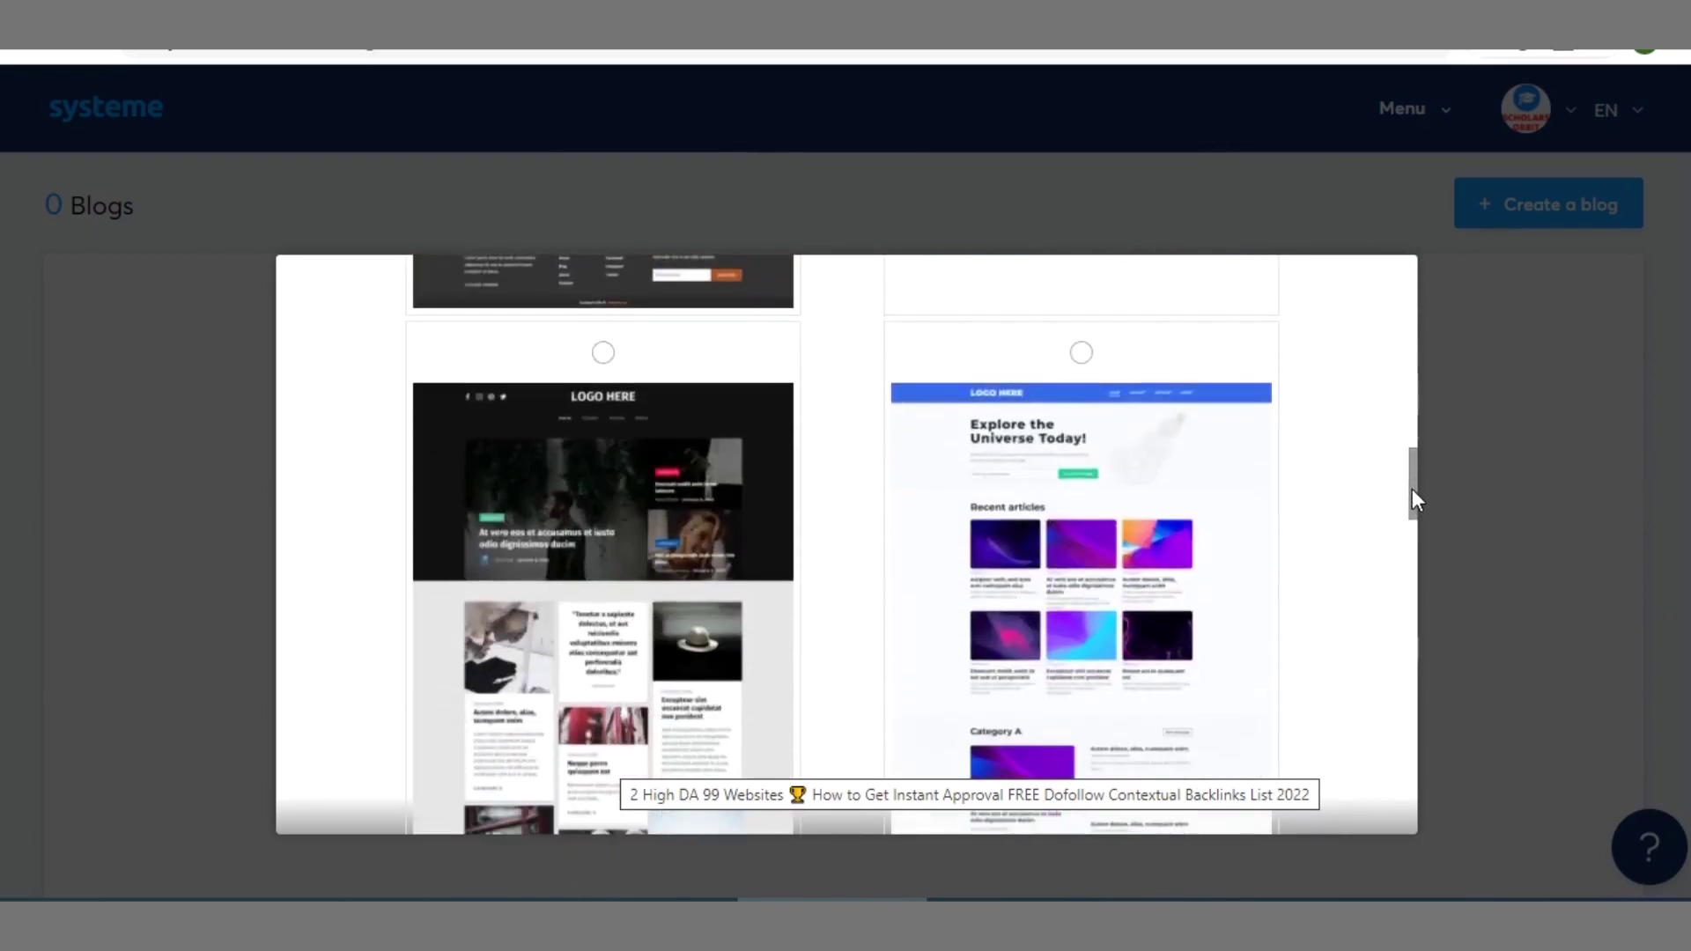
pyautogui.click(629, 537)
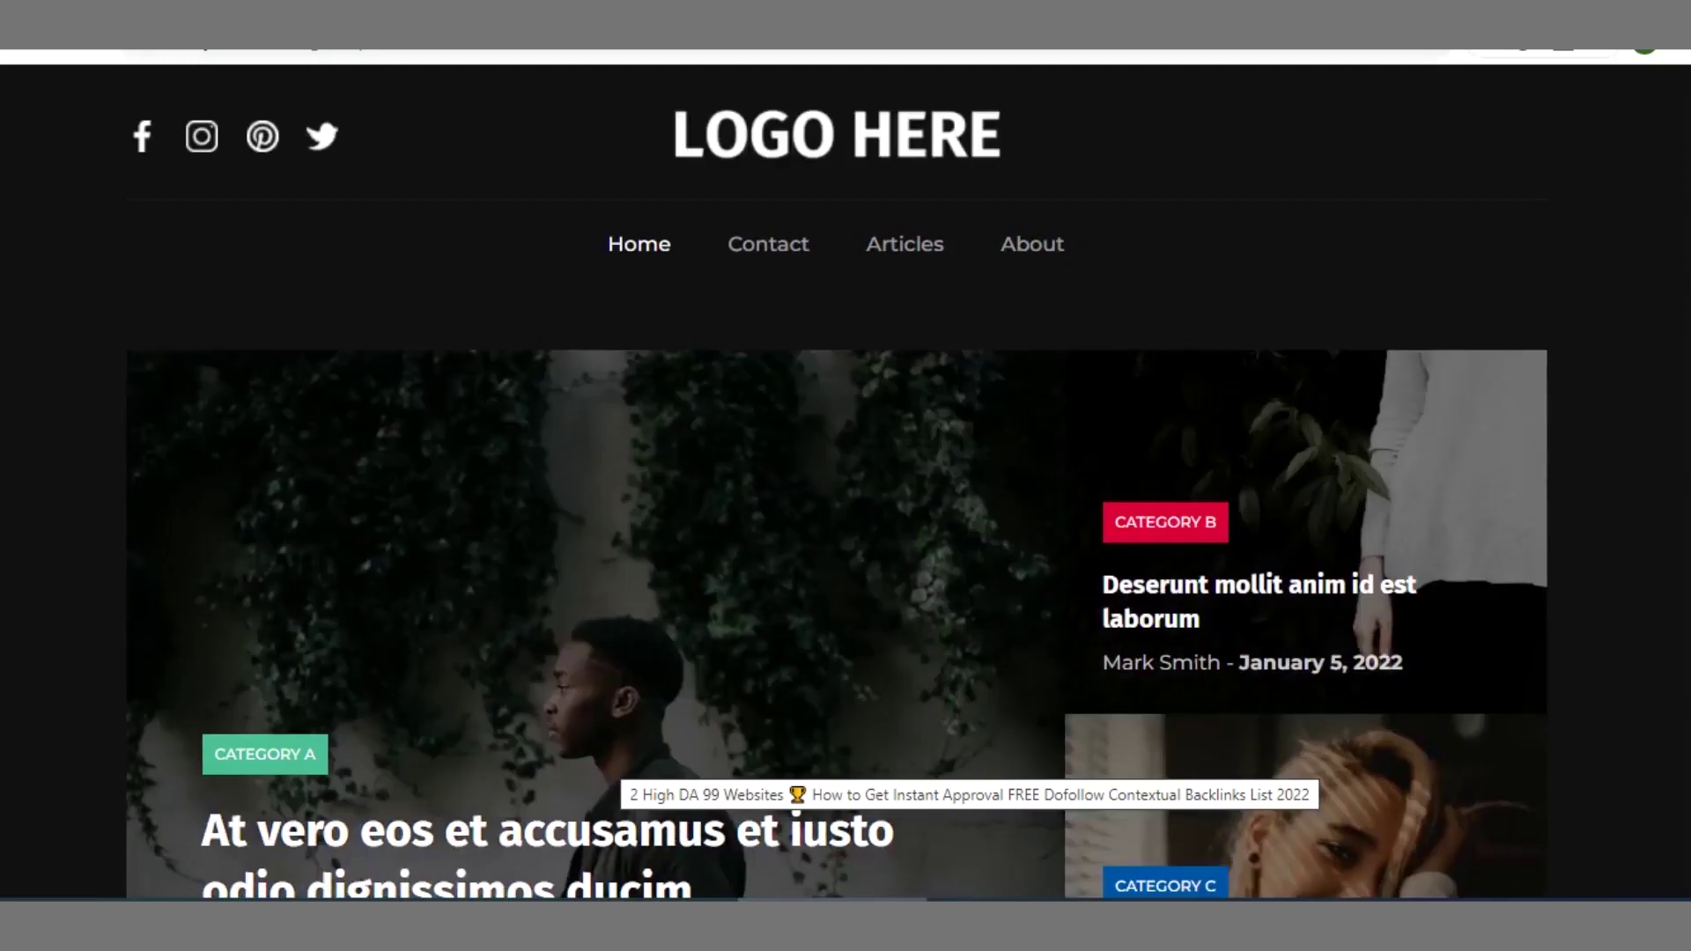
# - Leave the dark template preview and create the FINTECHBASE blog with that template
pyautogui.scroll(-15, 846, 481)
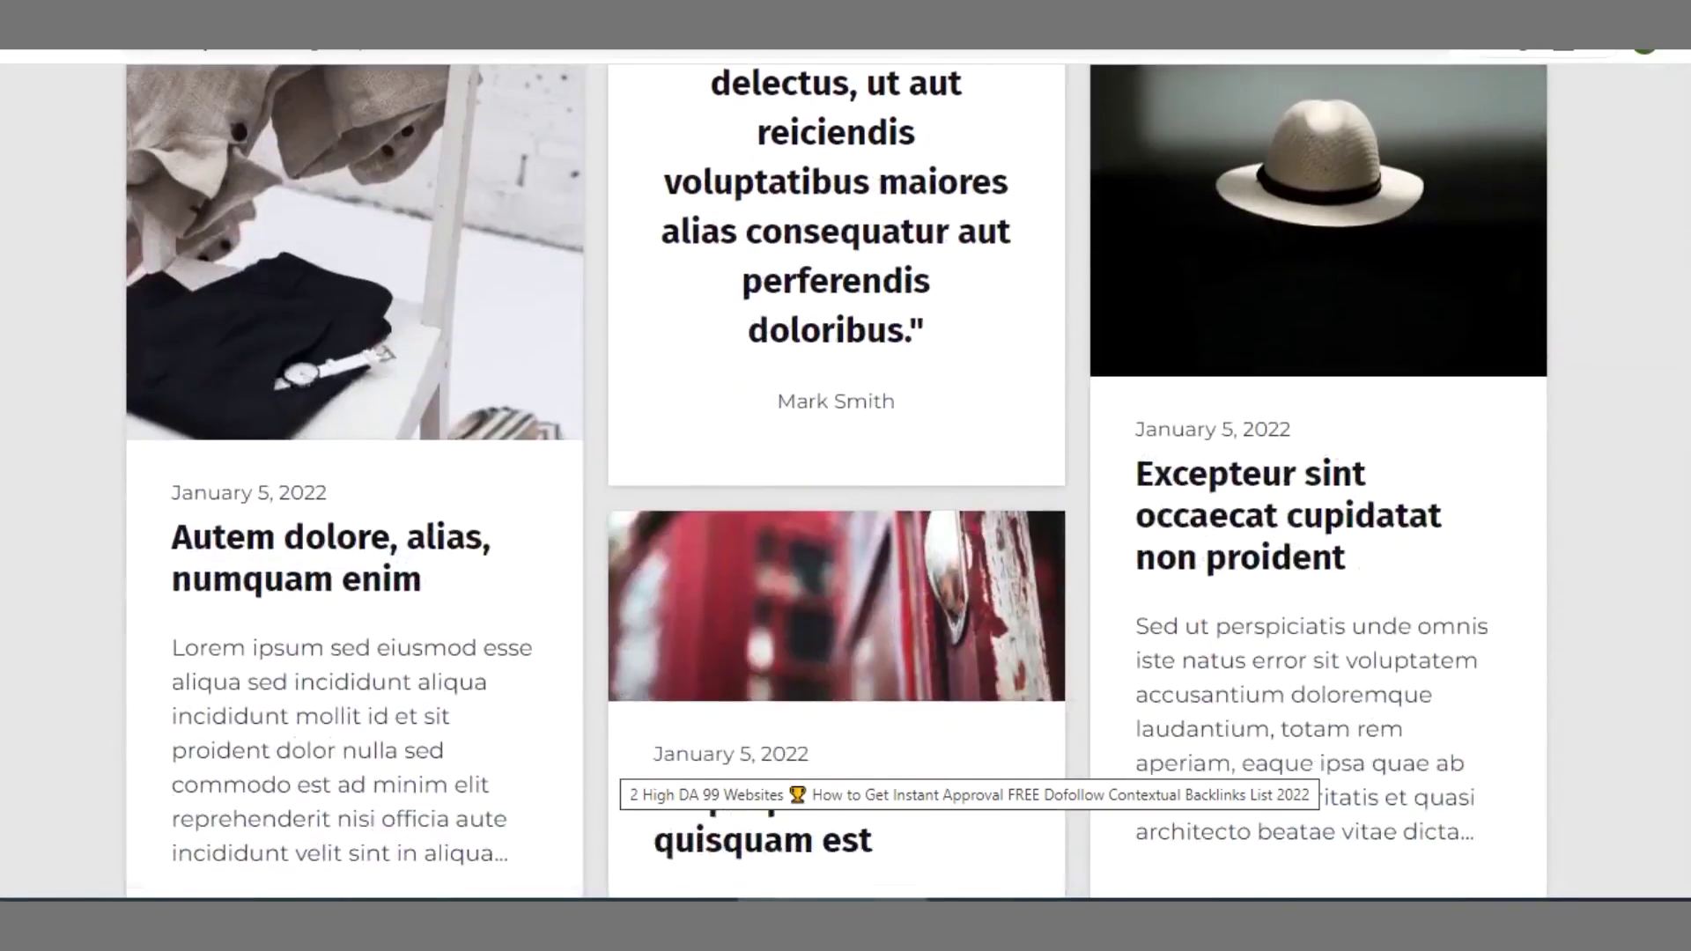
pyautogui.scroll(-5, 845, 481)
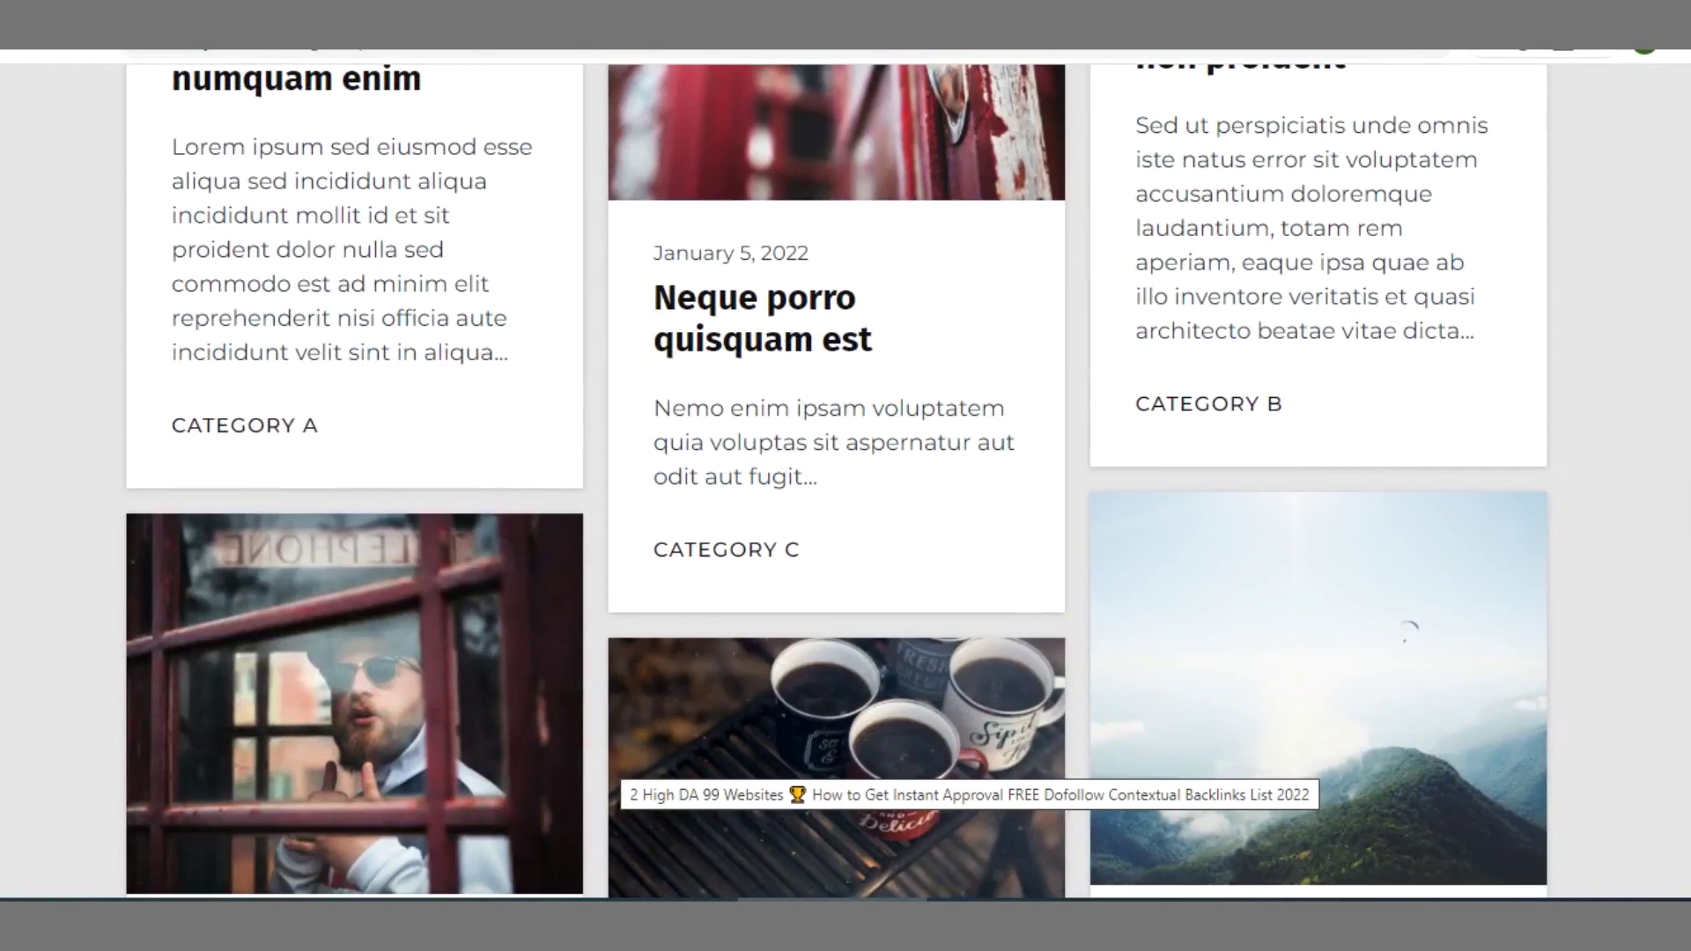
pyautogui.click(899, 249)
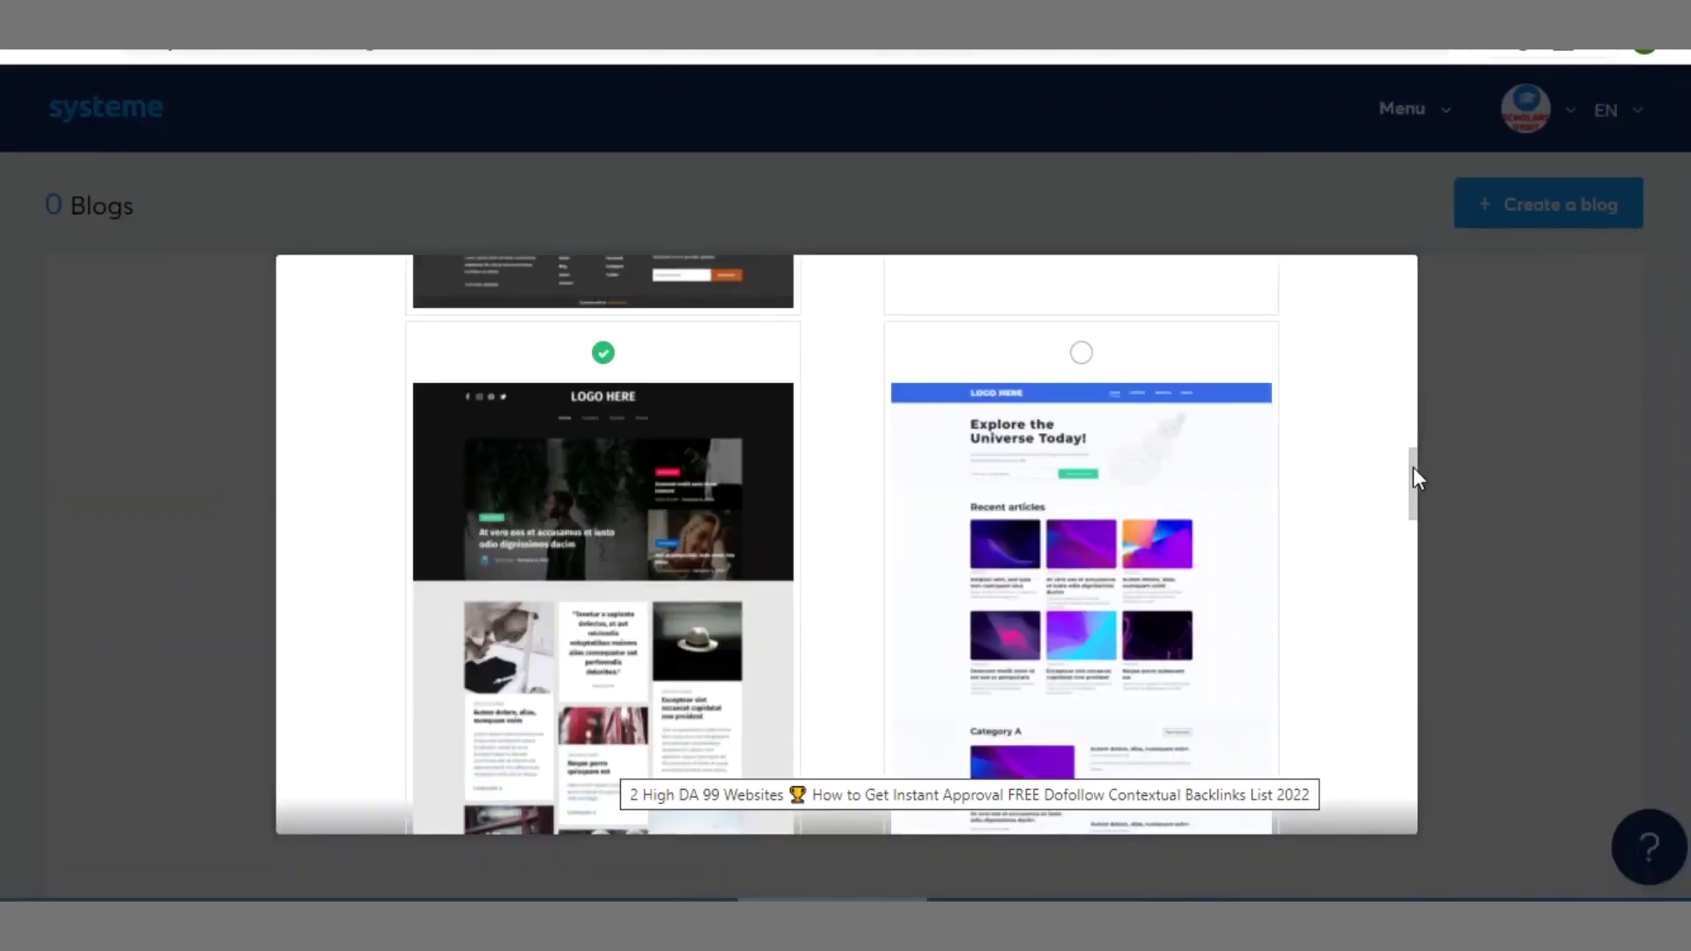
pyautogui.moveTo(1412, 478); pyautogui.dragTo(1414, 810)
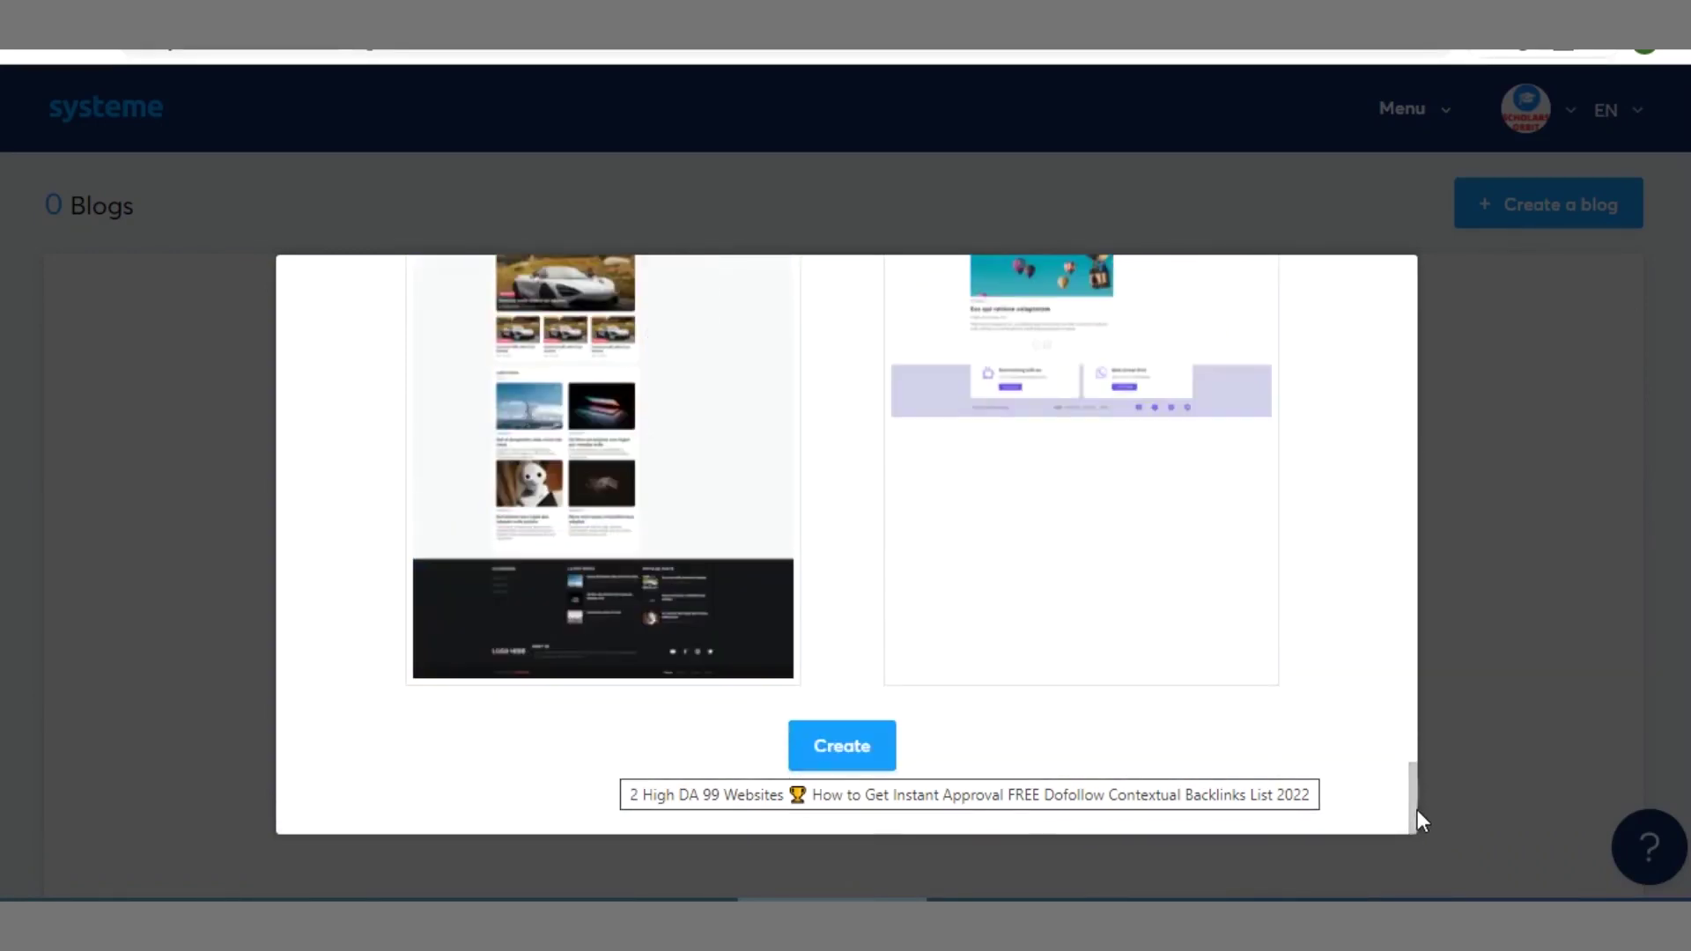
pyautogui.click(819, 752)
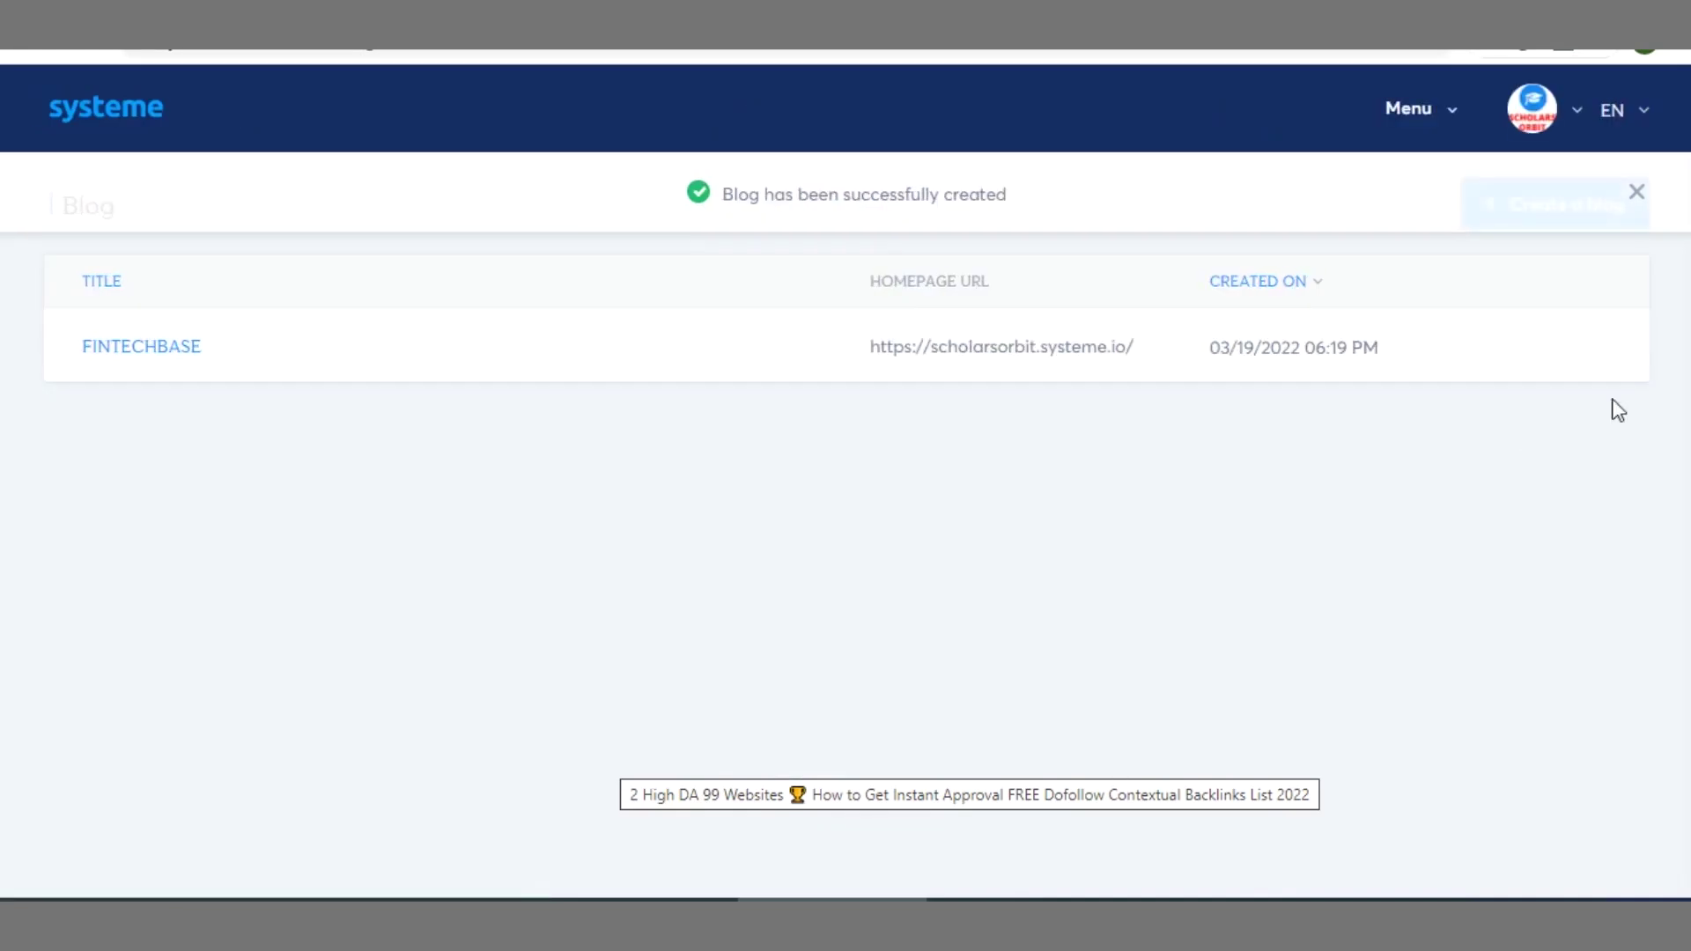
# - Open the live FINTECHBASE blog in a new window and browse its homepage
pyautogui.moveTo(1298, 325)
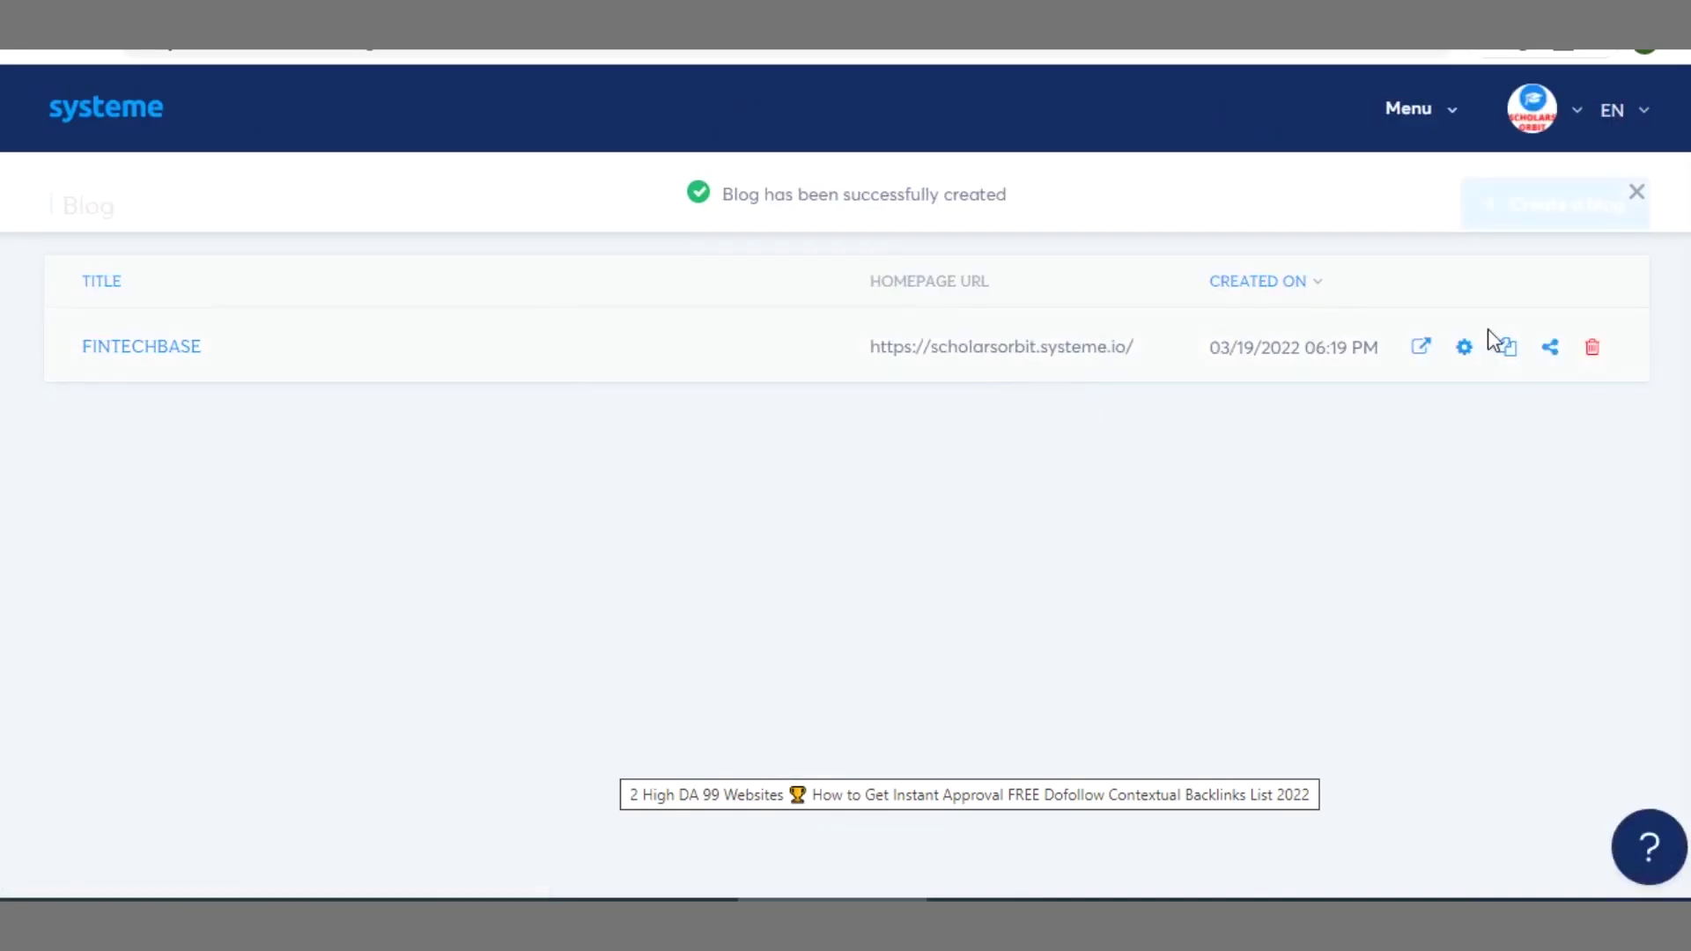
pyautogui.rightClick(1419, 363)
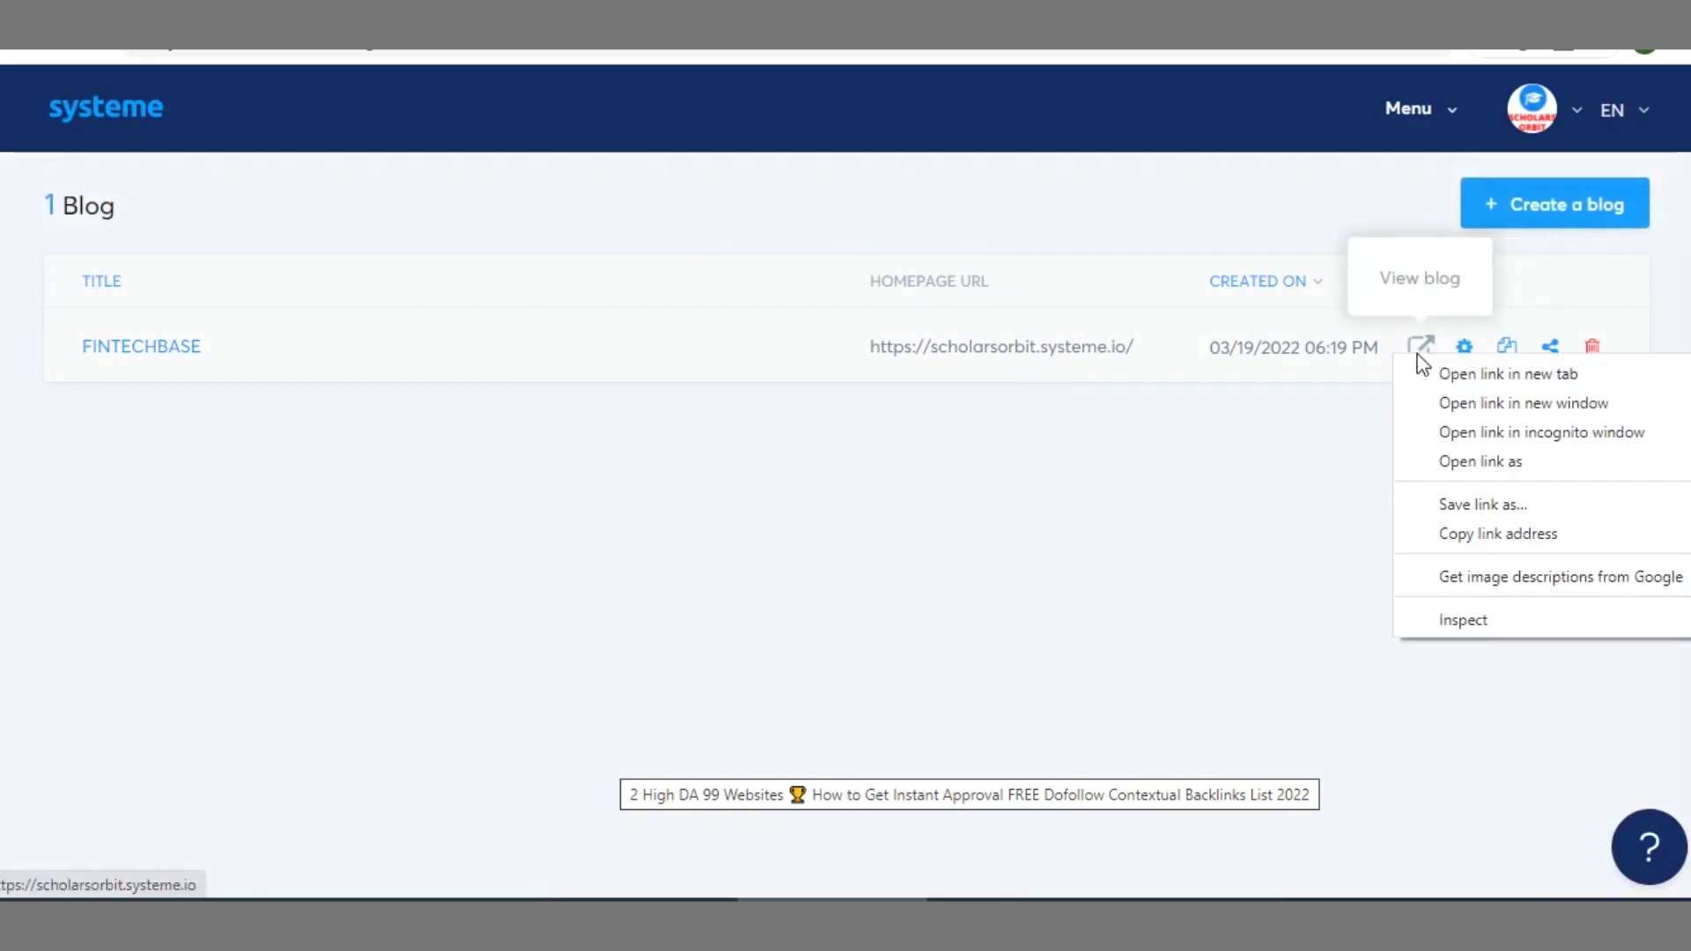
pyautogui.click(1487, 403)
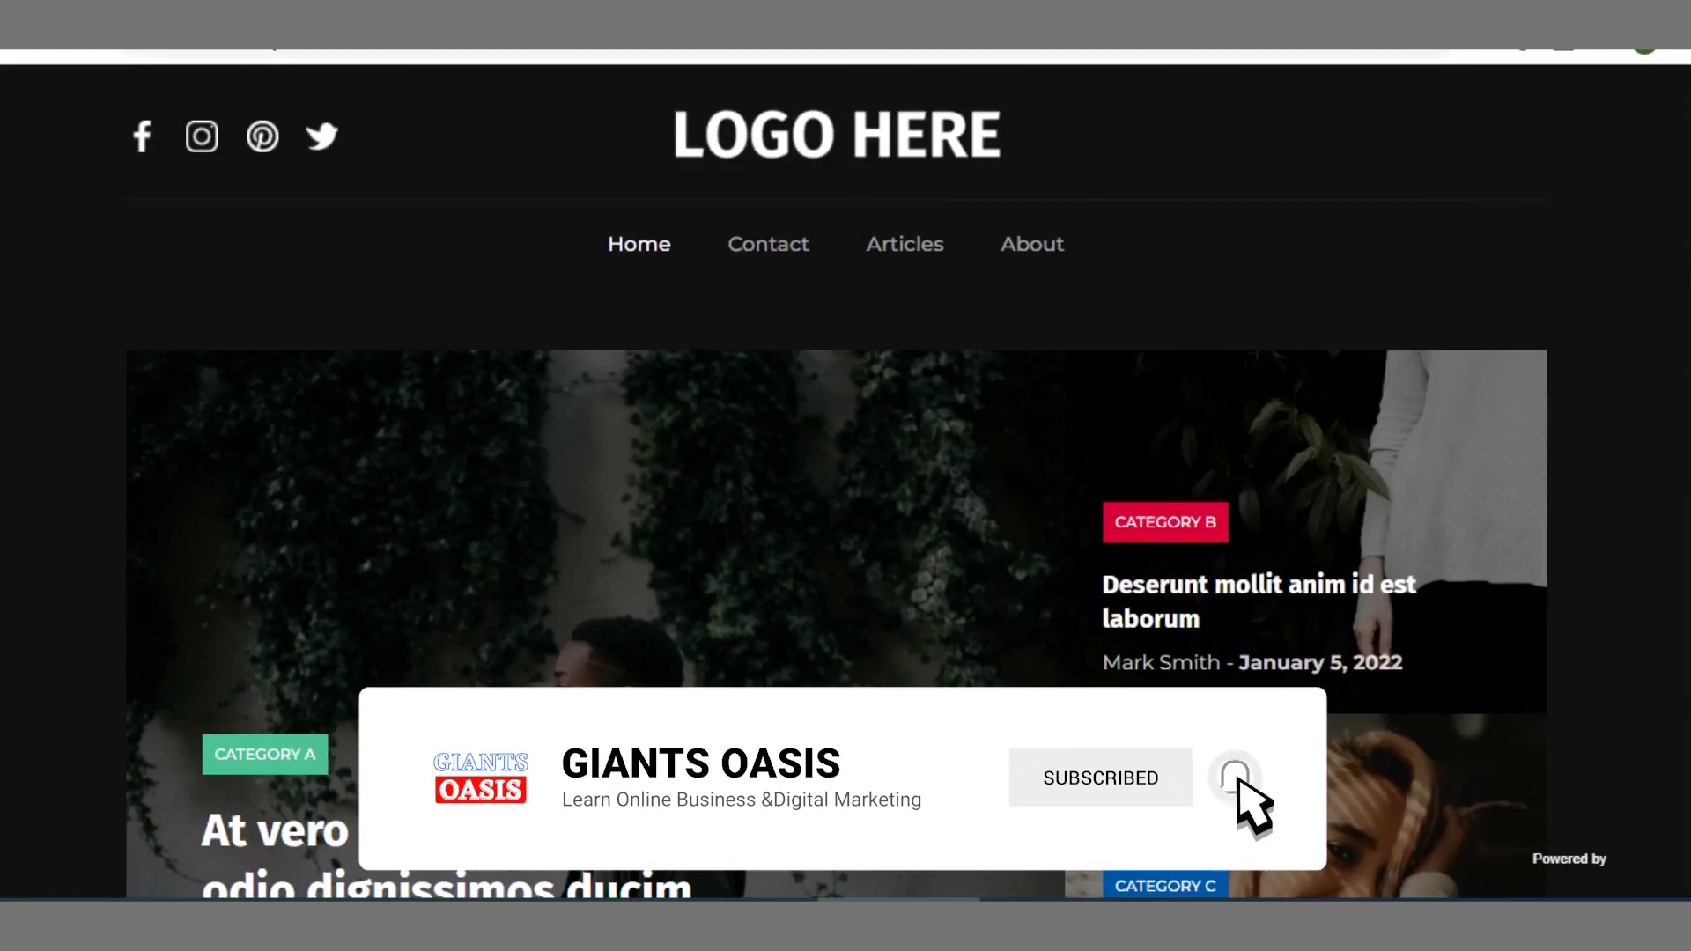
pyautogui.scroll(-10, 1643, 199)
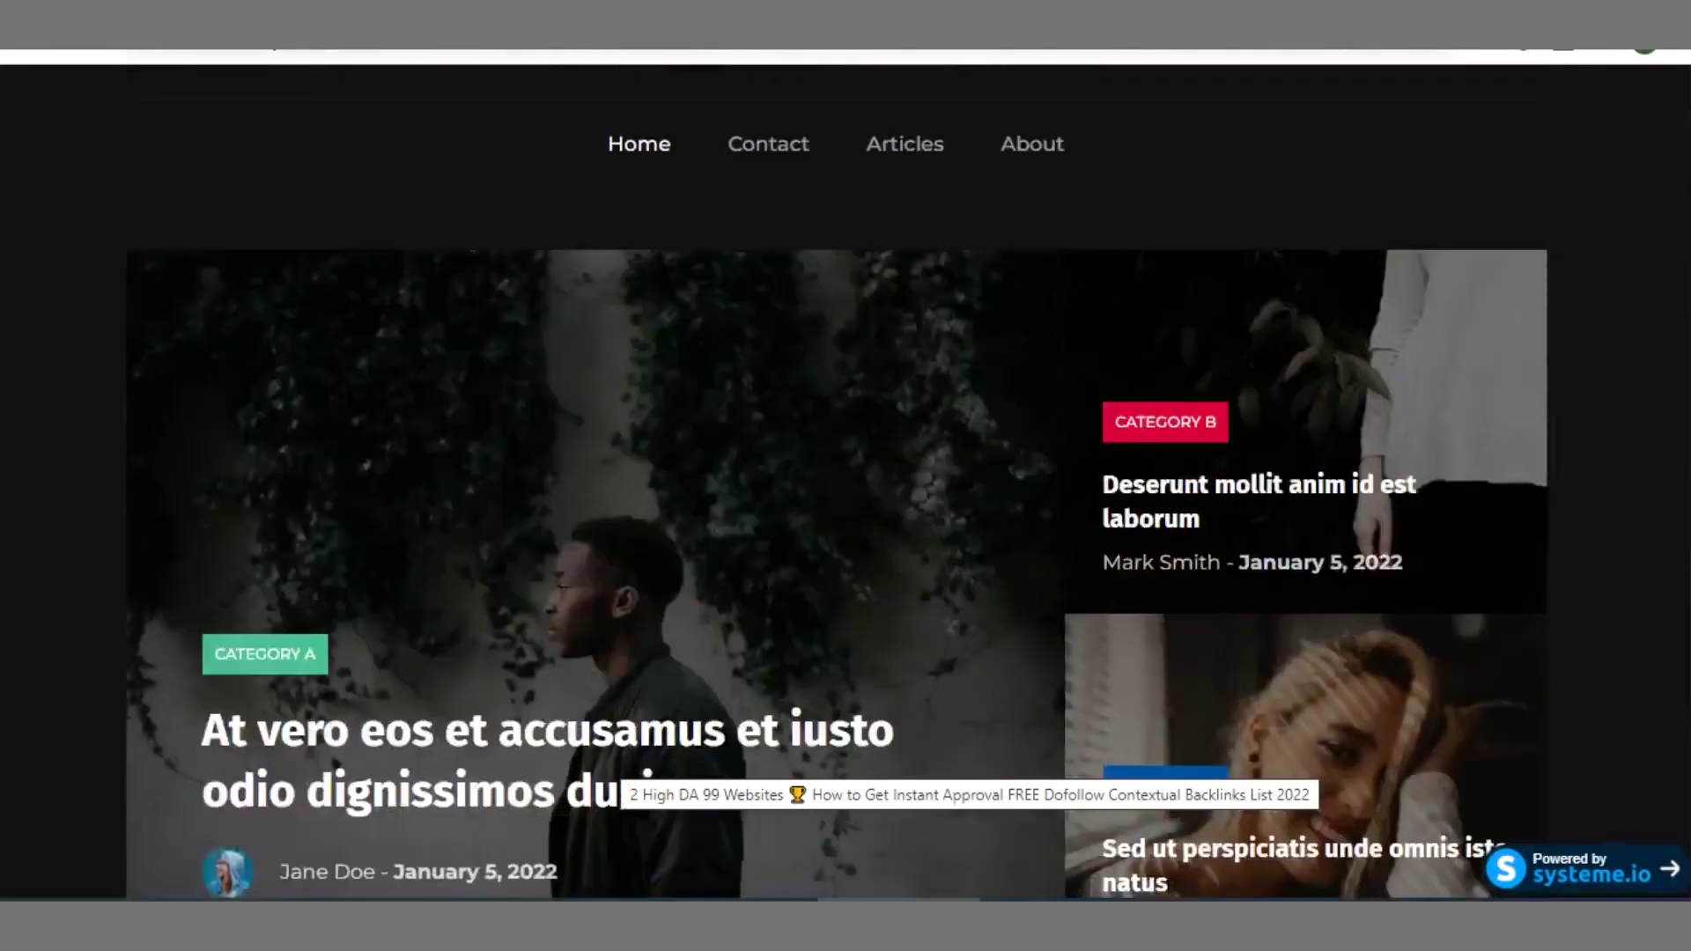
pyautogui.scroll(1, 1507, 201)
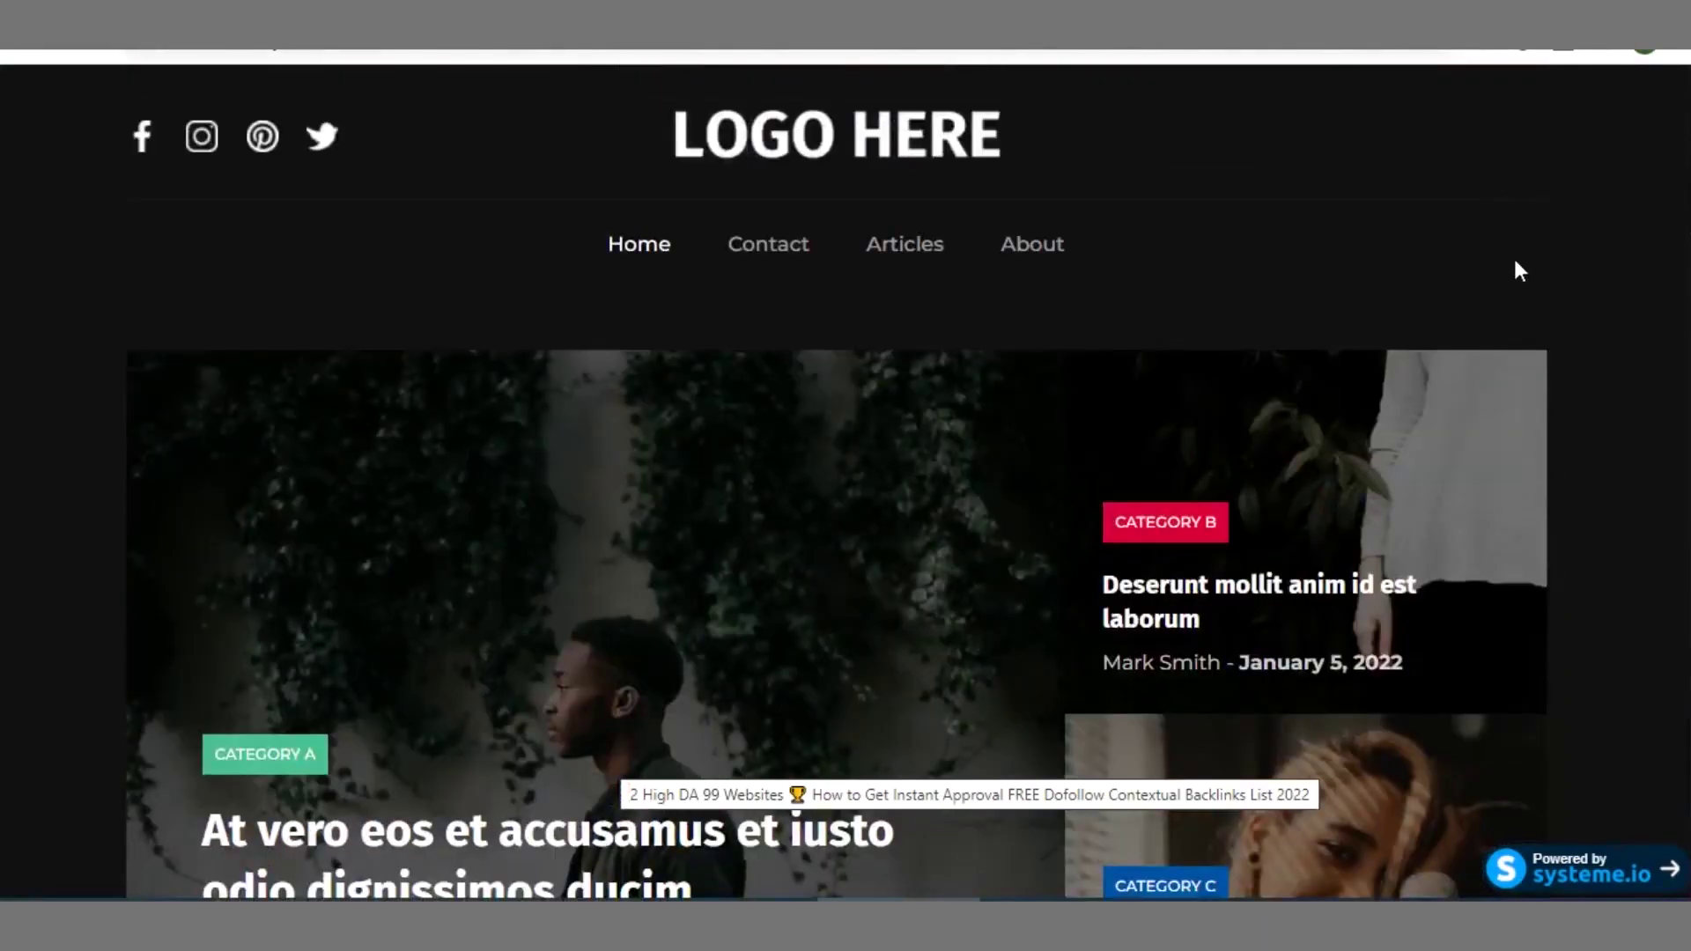
# - Read the 'Deserunt mollit anim id est laborum' post, then exit full screen with F11
pyautogui.click(1156, 607)
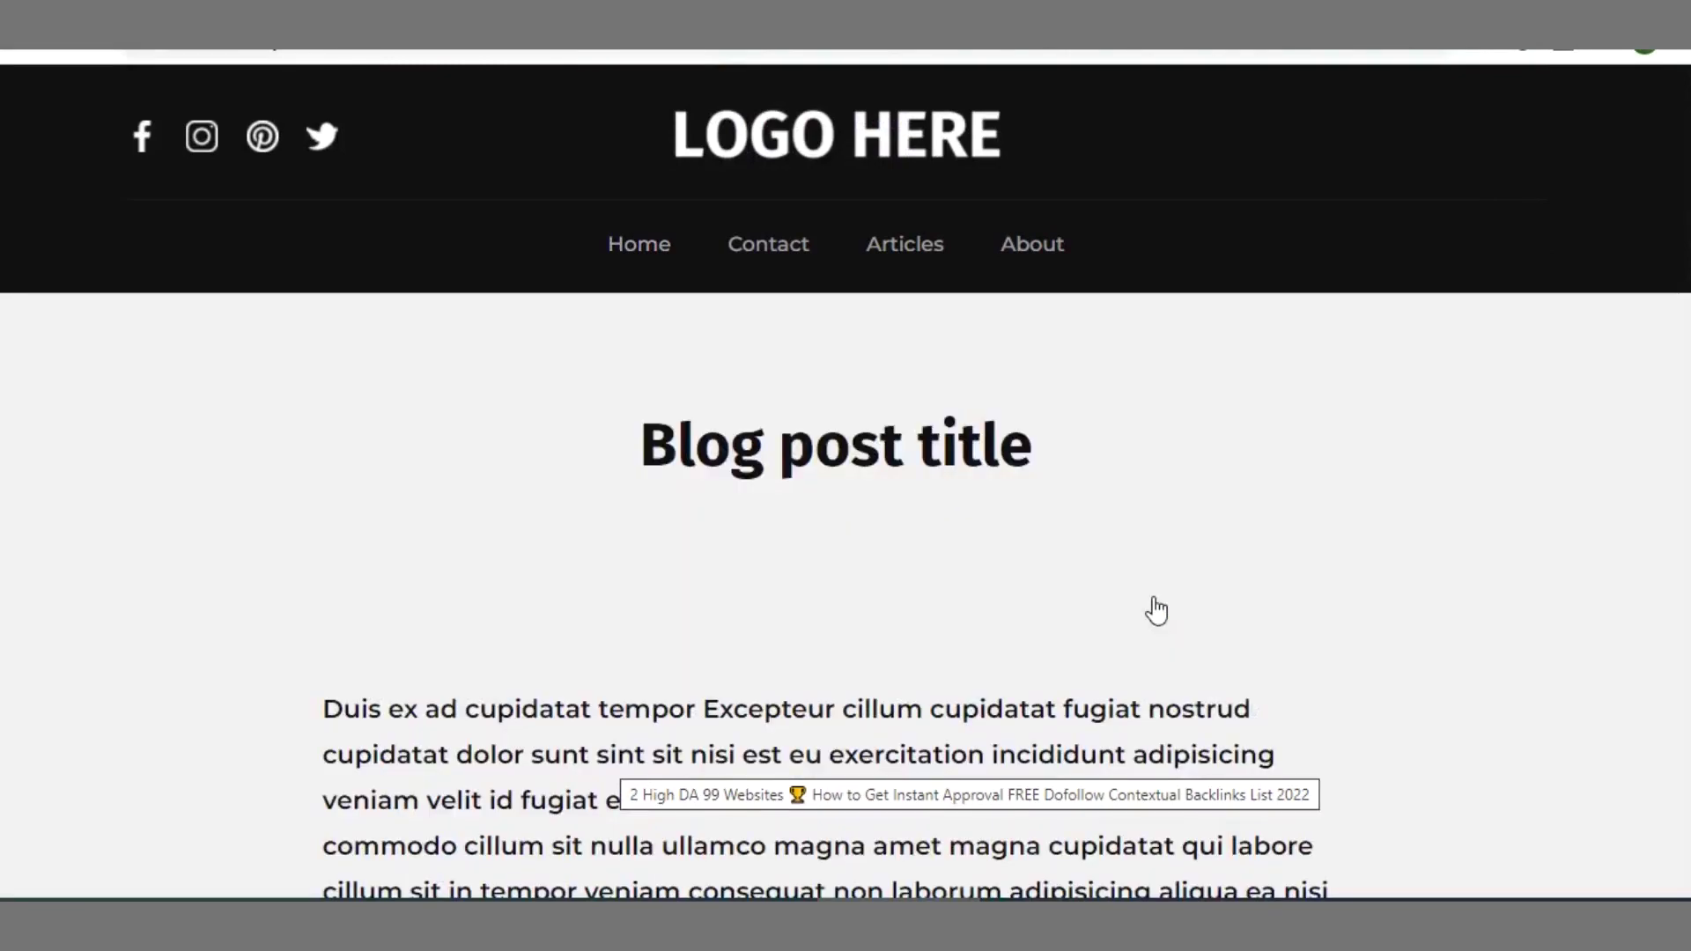
pyautogui.scroll(-15, 846, 476)
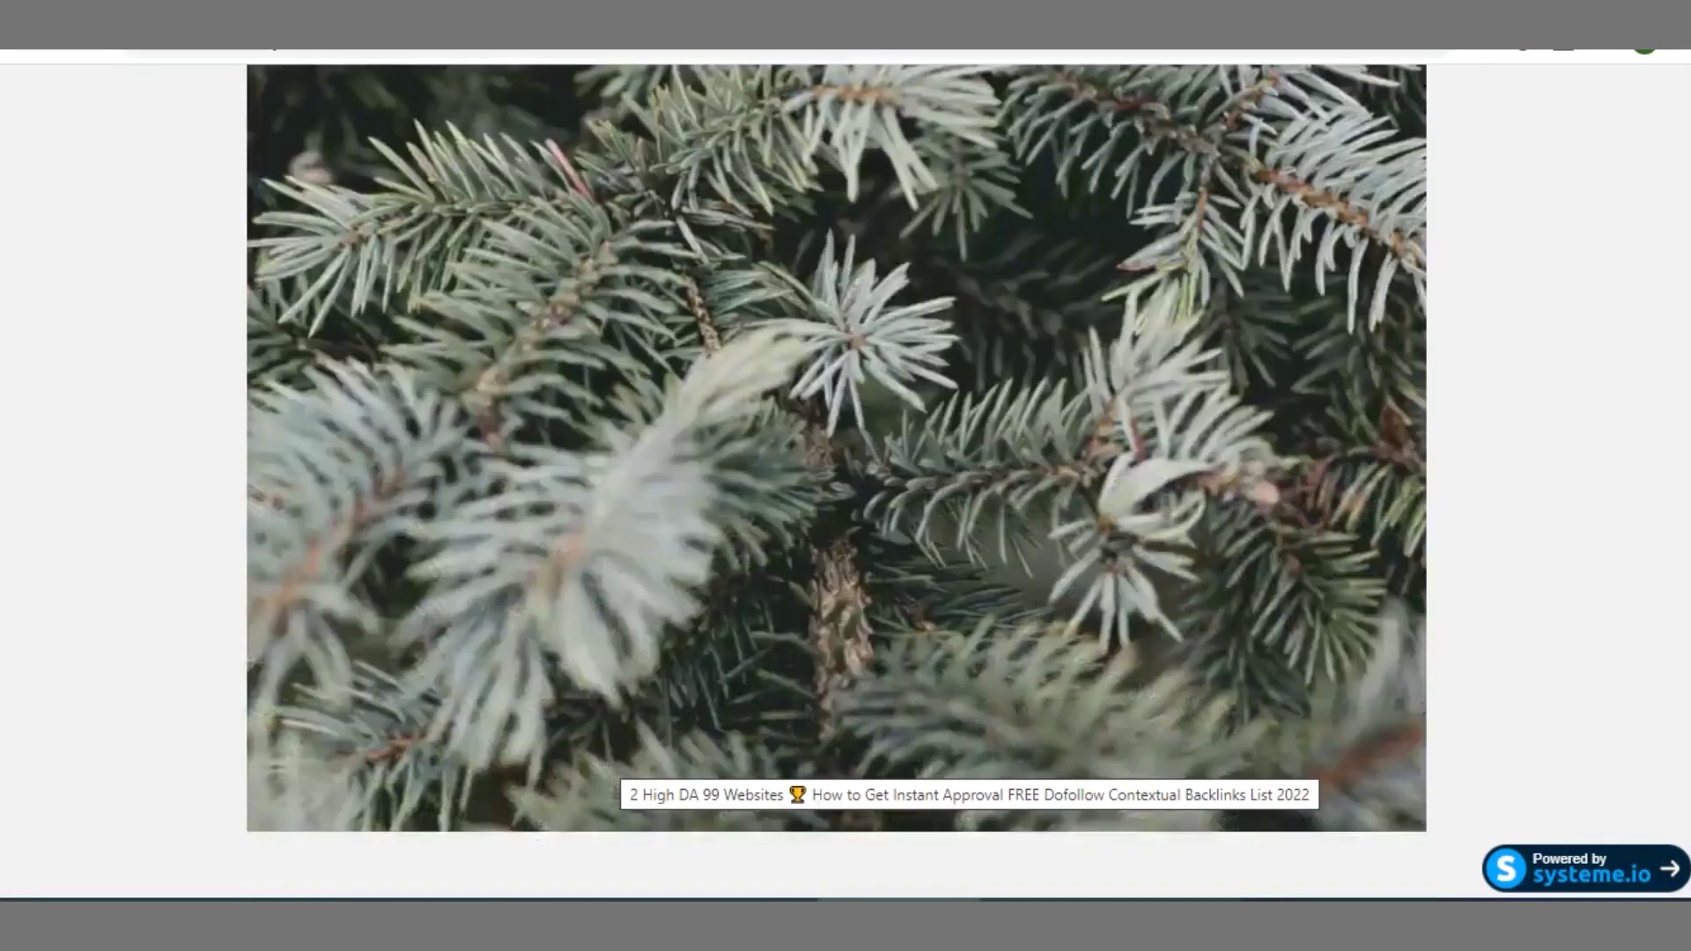
pyautogui.scroll(10, 1068, 482)
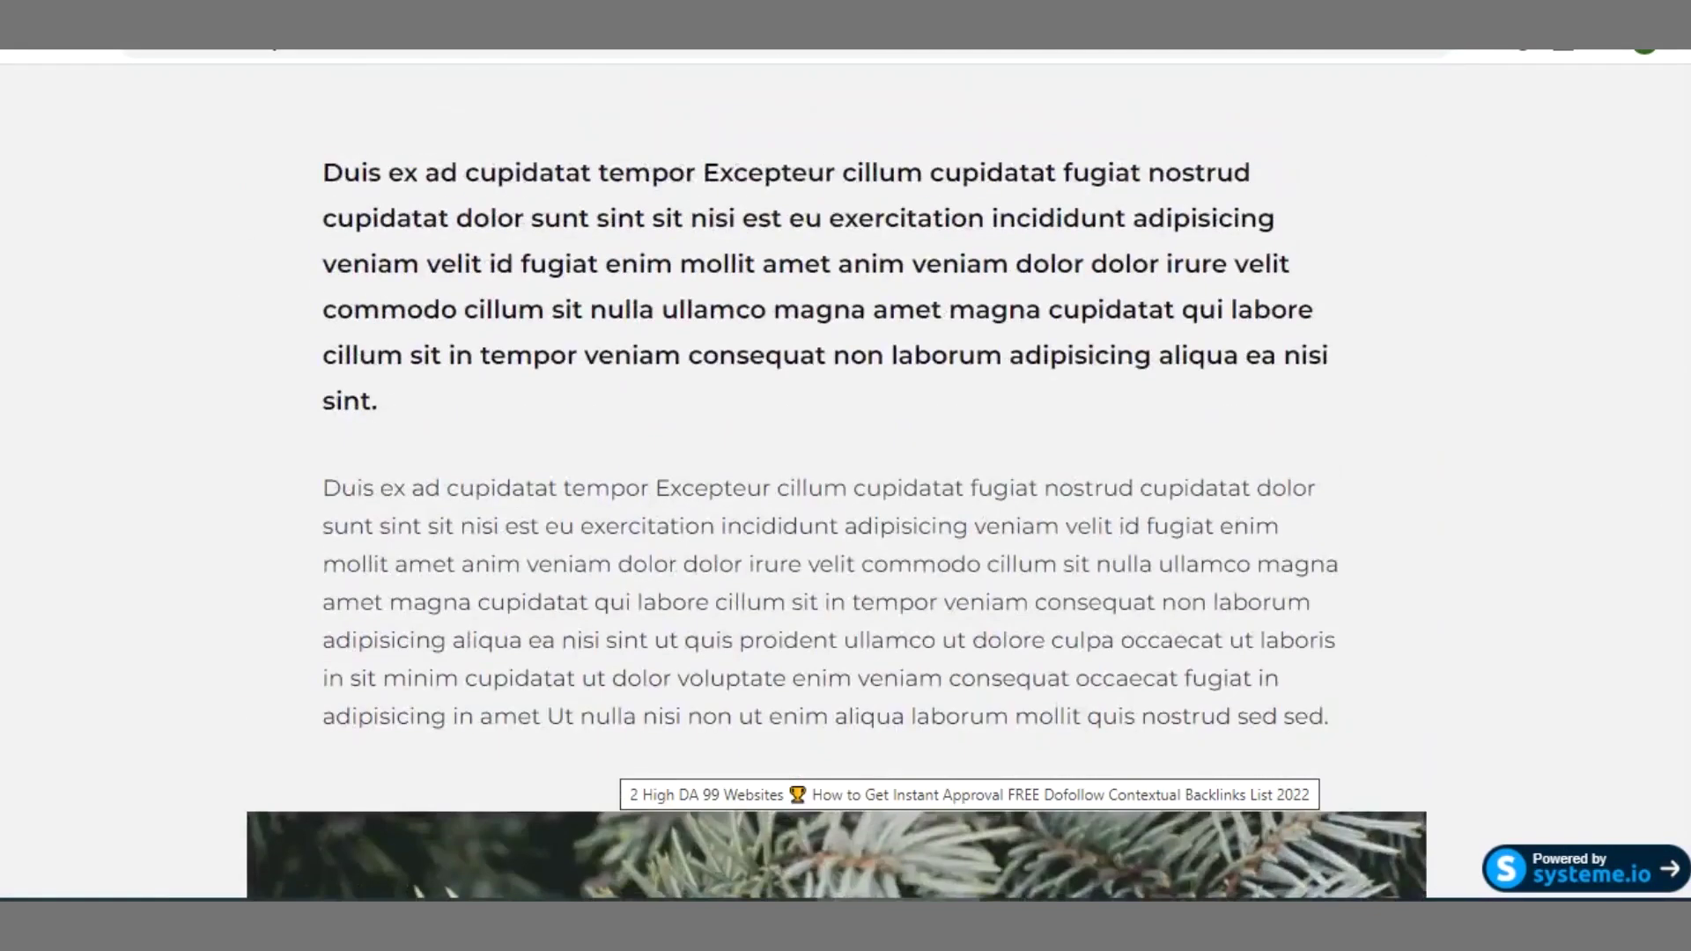
pyautogui.scroll(-5, 1067, 483)
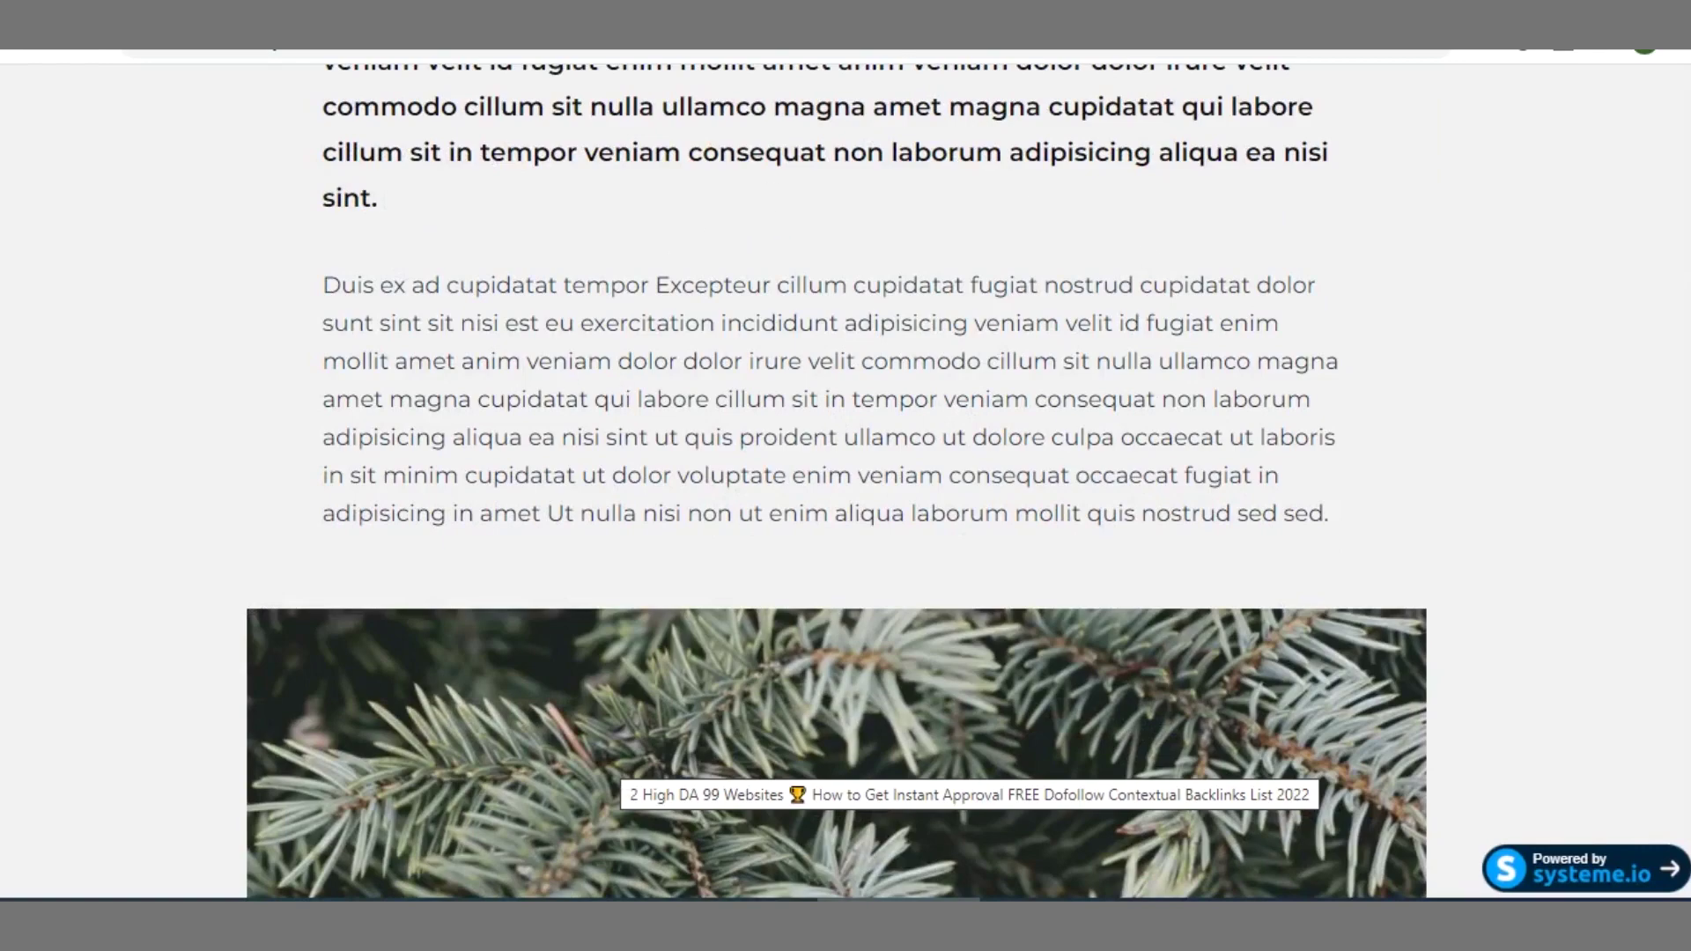
pyautogui.press('F11')
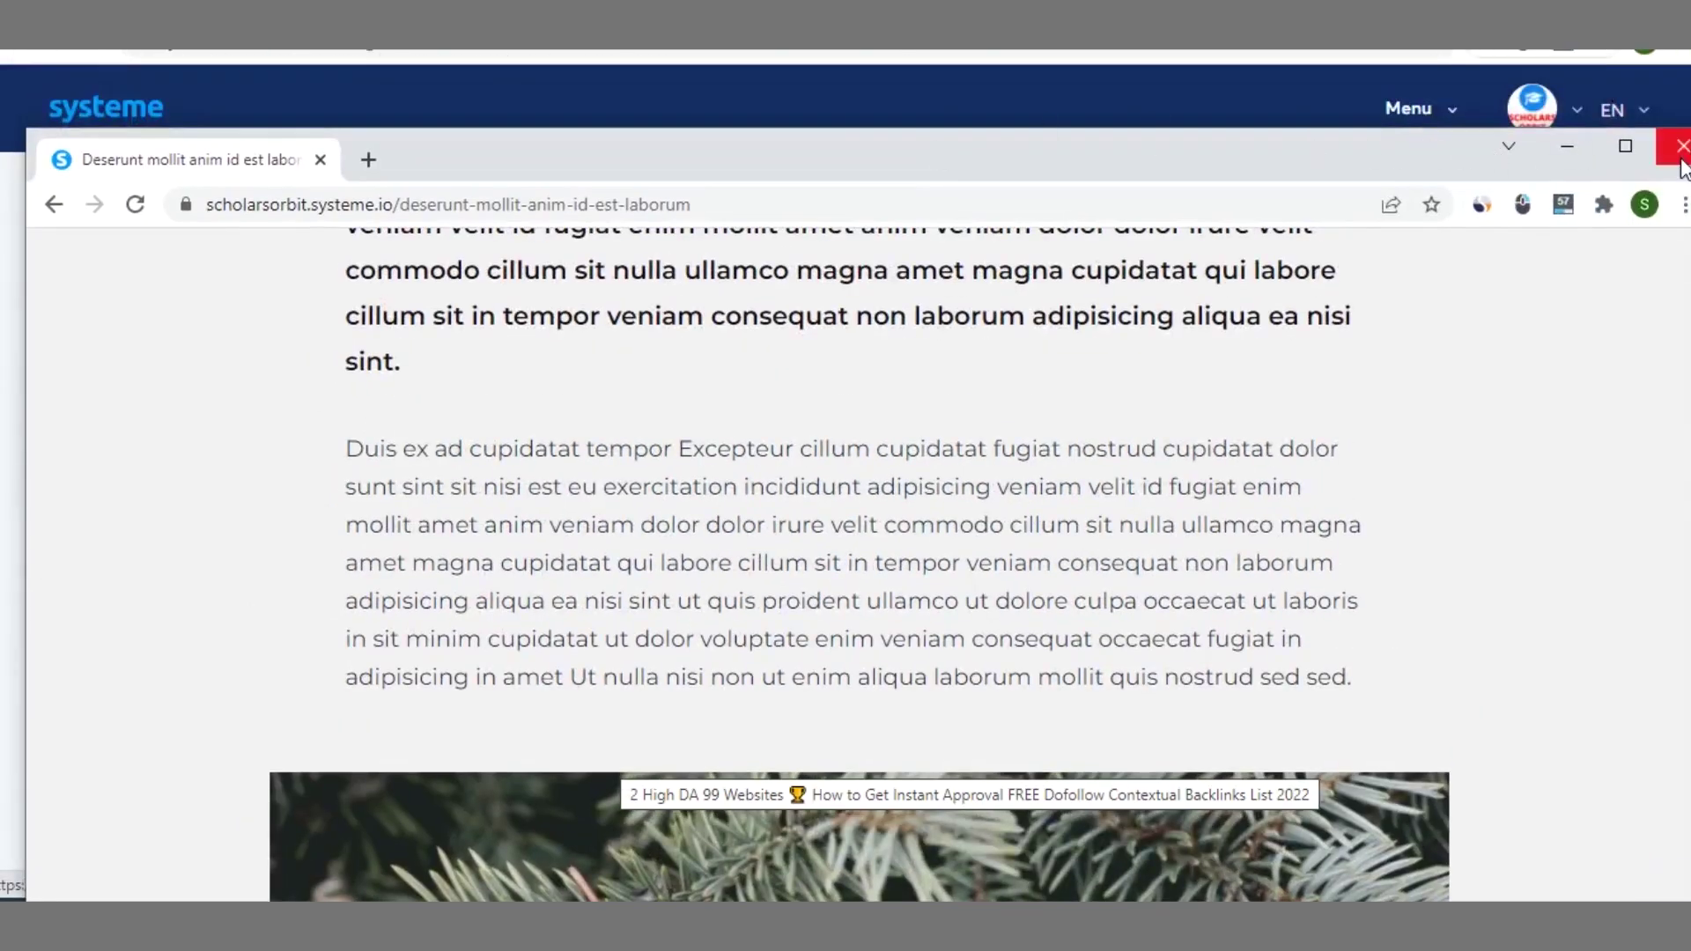
# - Close the live preview and review FINTECHBASE's settings: name, default domain, URL path, English language
pyautogui.click(1680, 150)
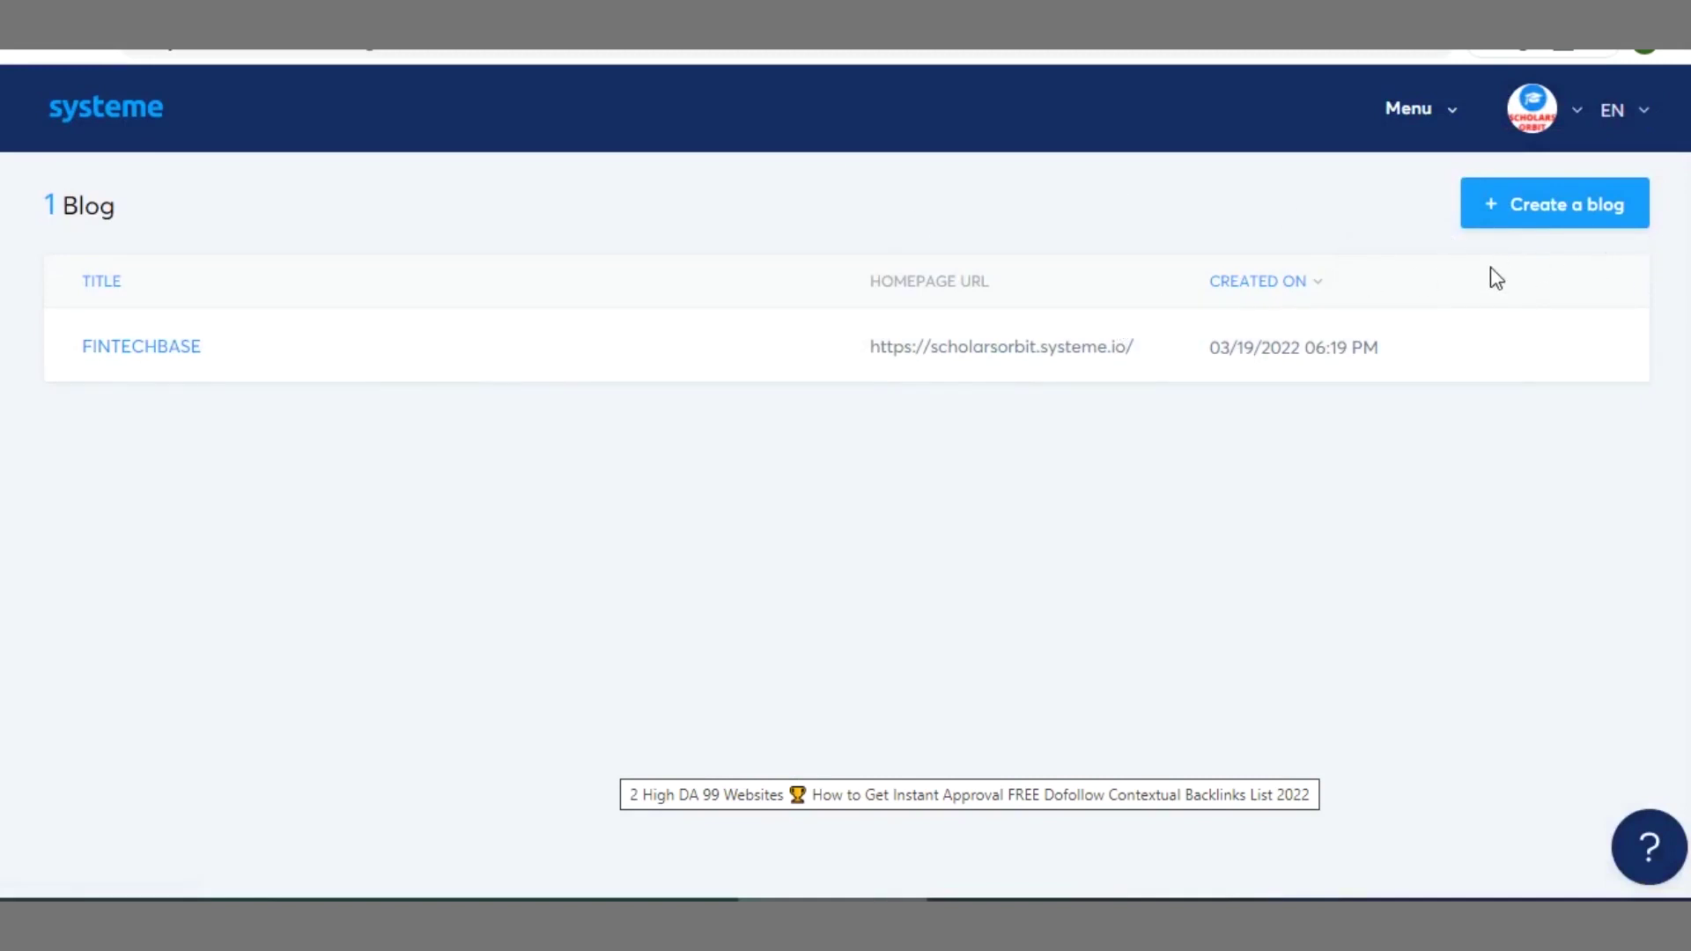
pyautogui.moveTo(1394, 366)
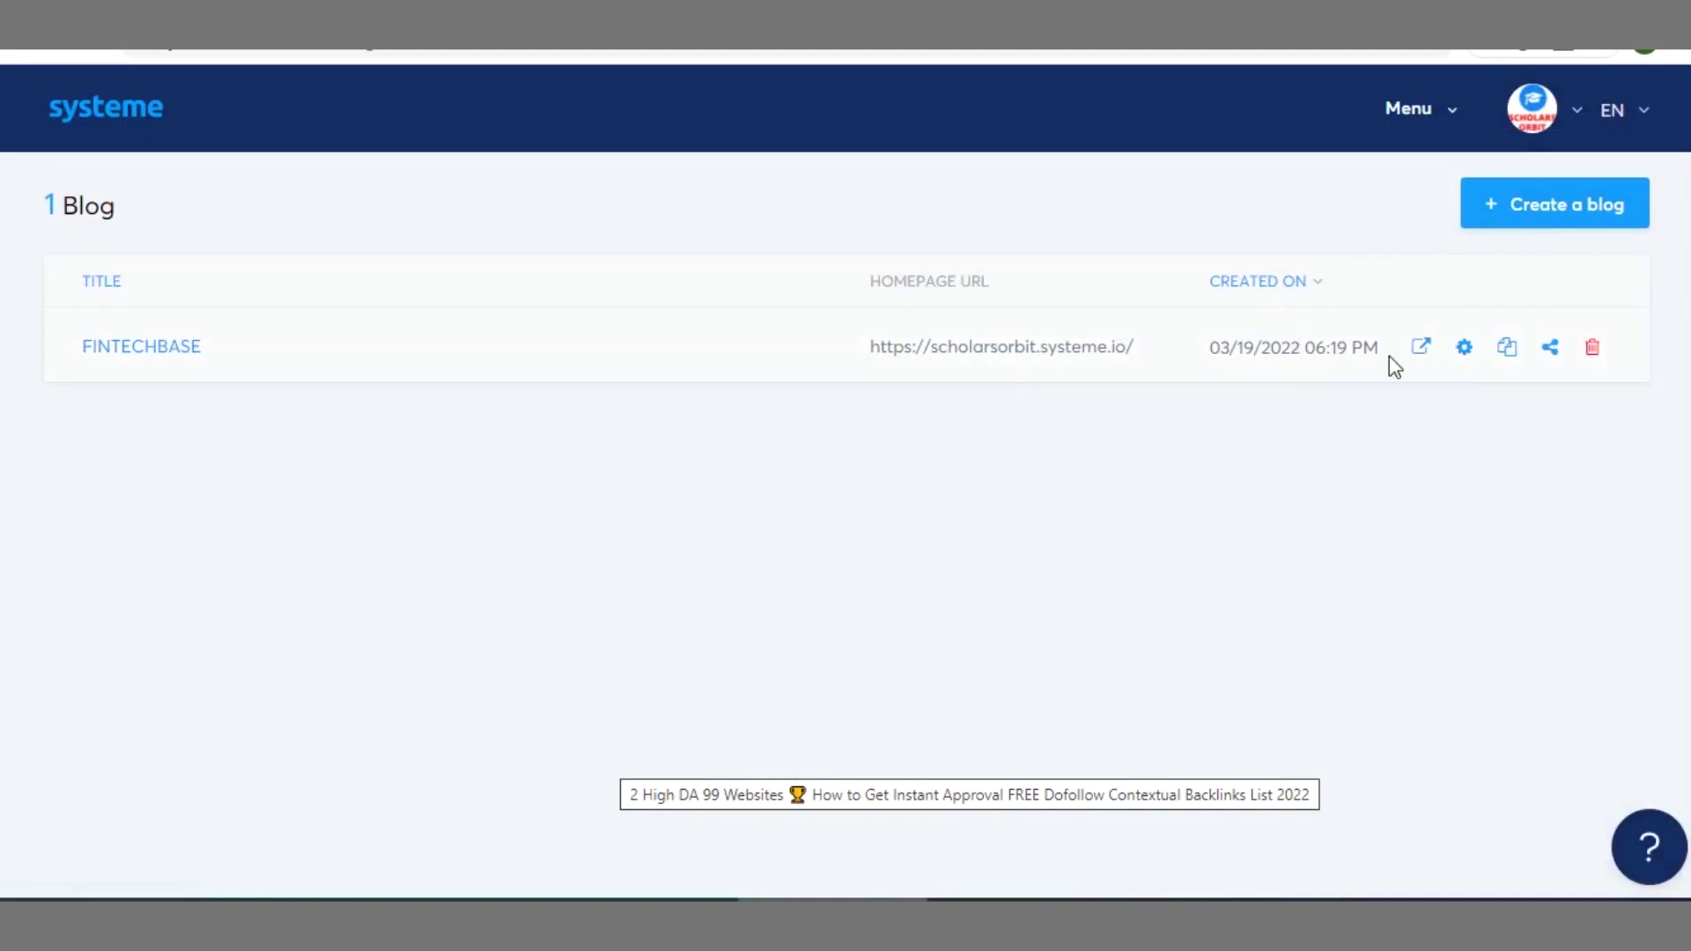
pyautogui.click(1464, 350)
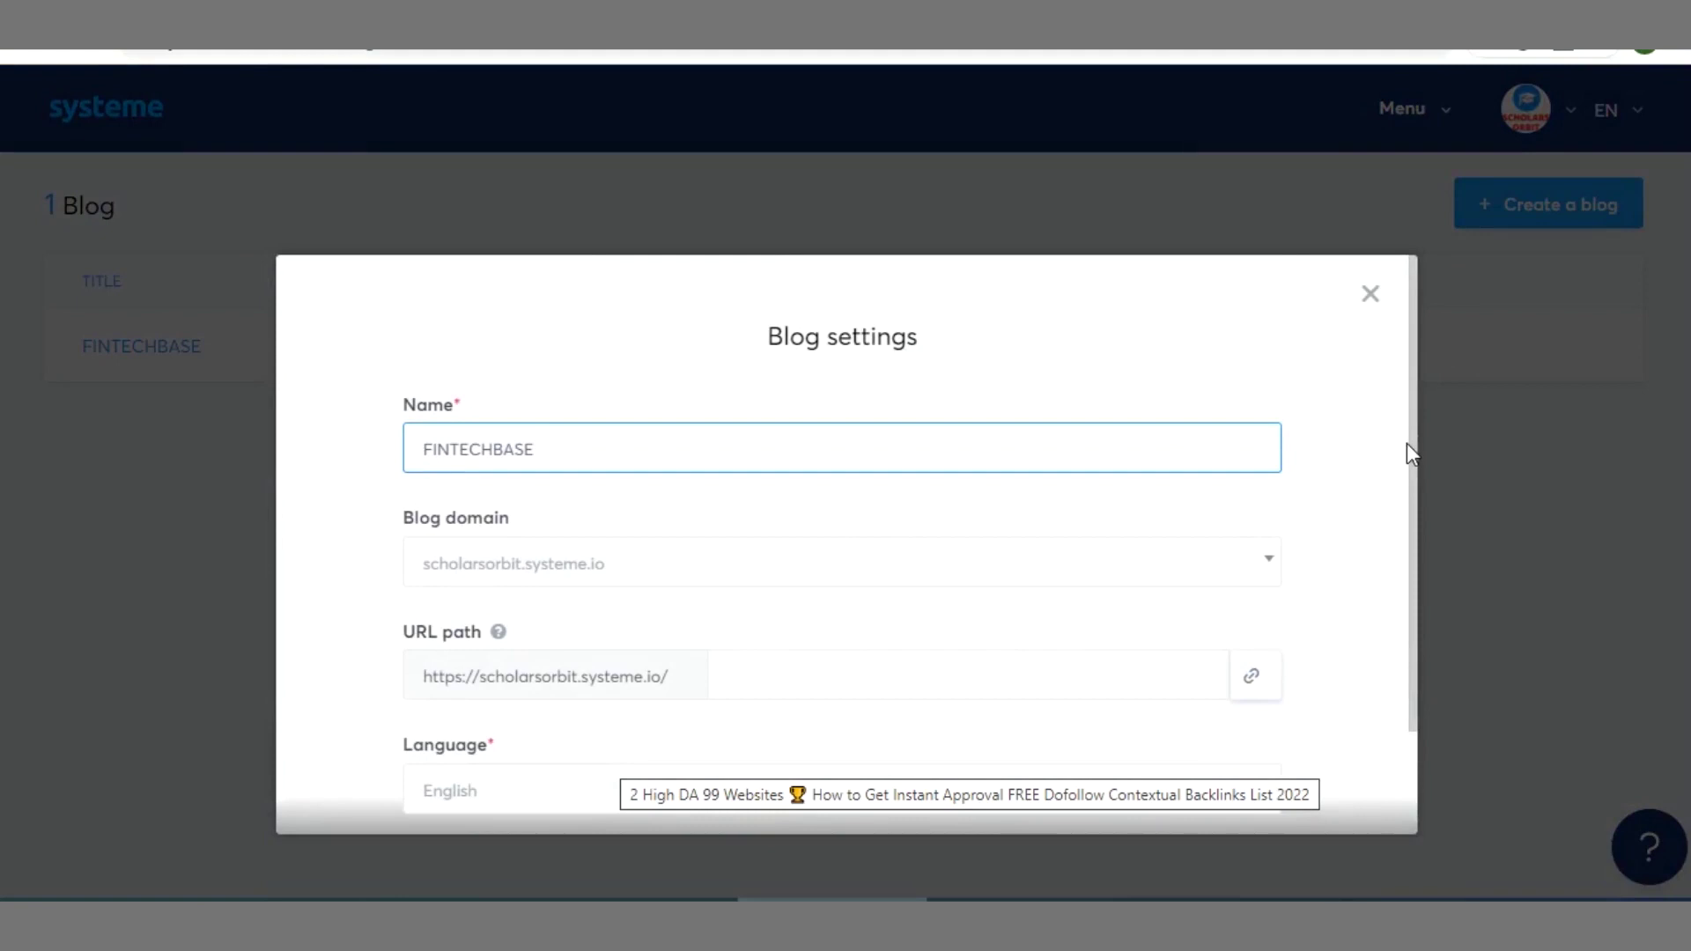
pyautogui.moveTo(1413, 451); pyautogui.dragTo(1412, 568)
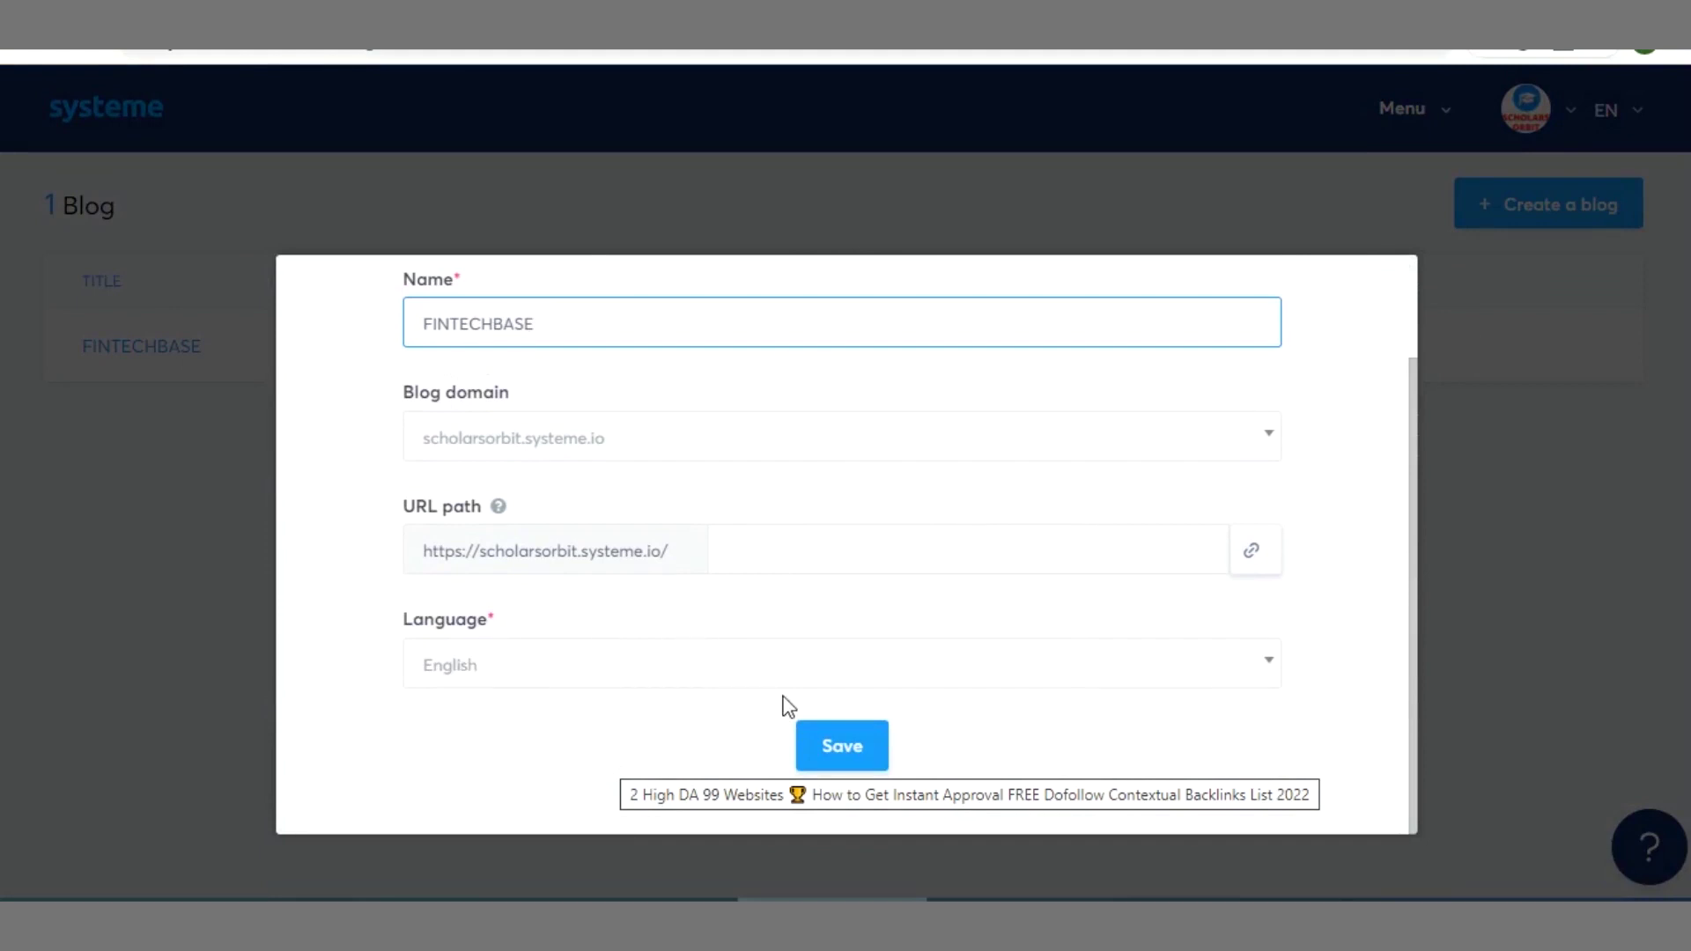
pyautogui.click(1559, 399)
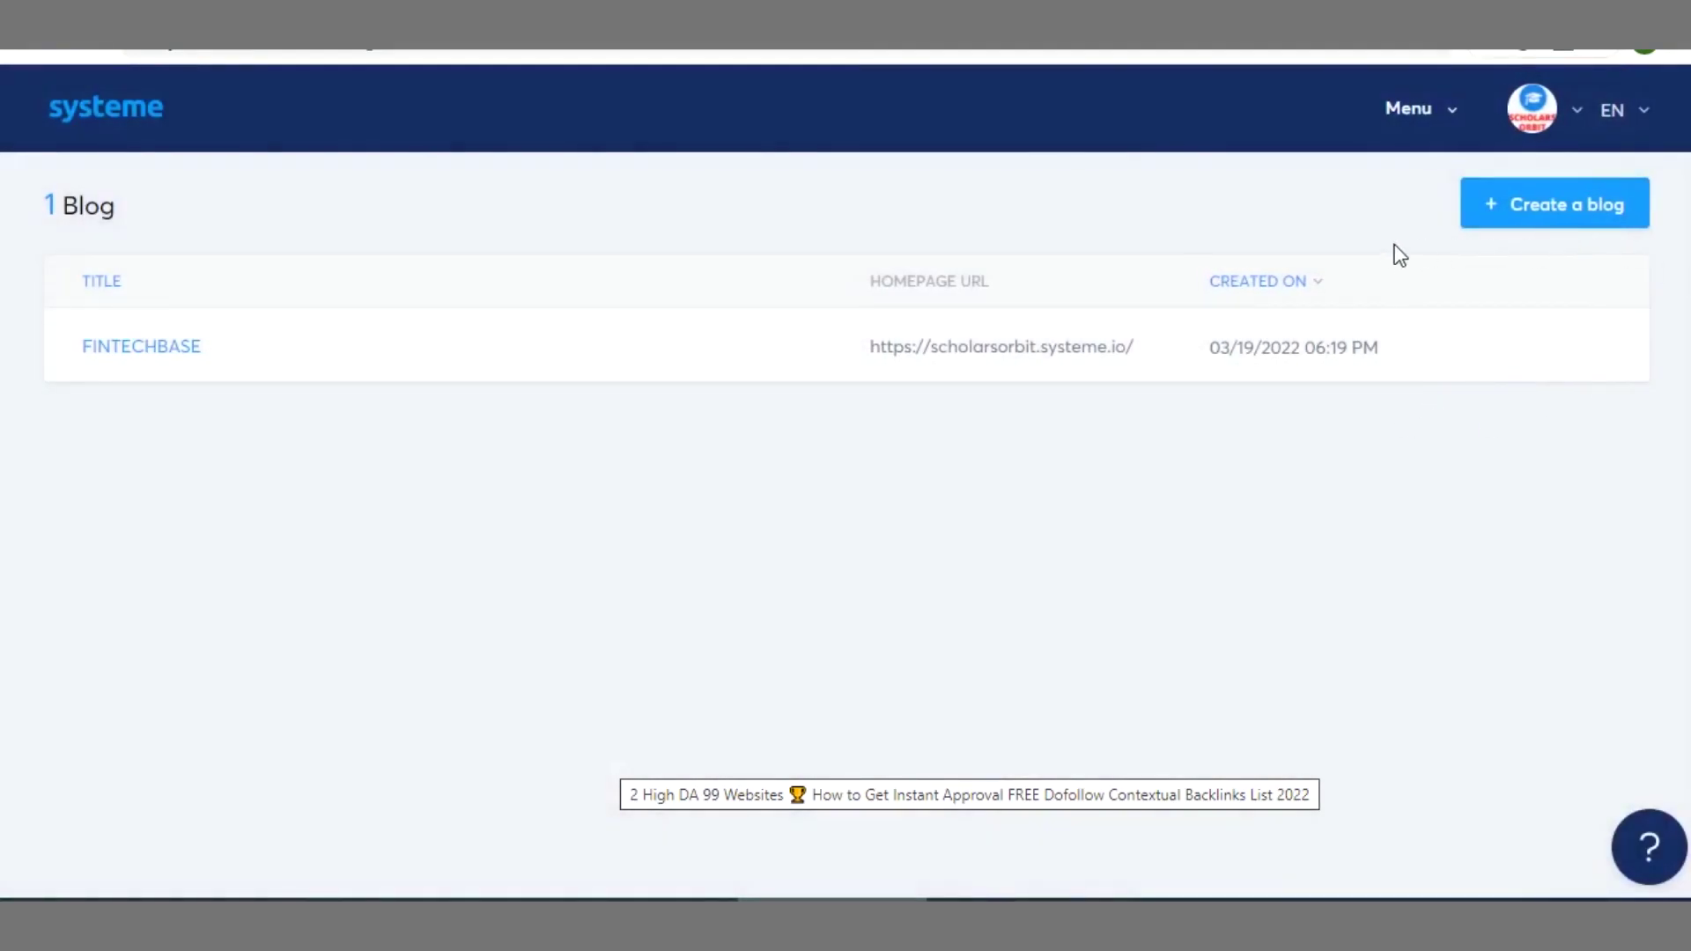
pyautogui.click(1561, 211)
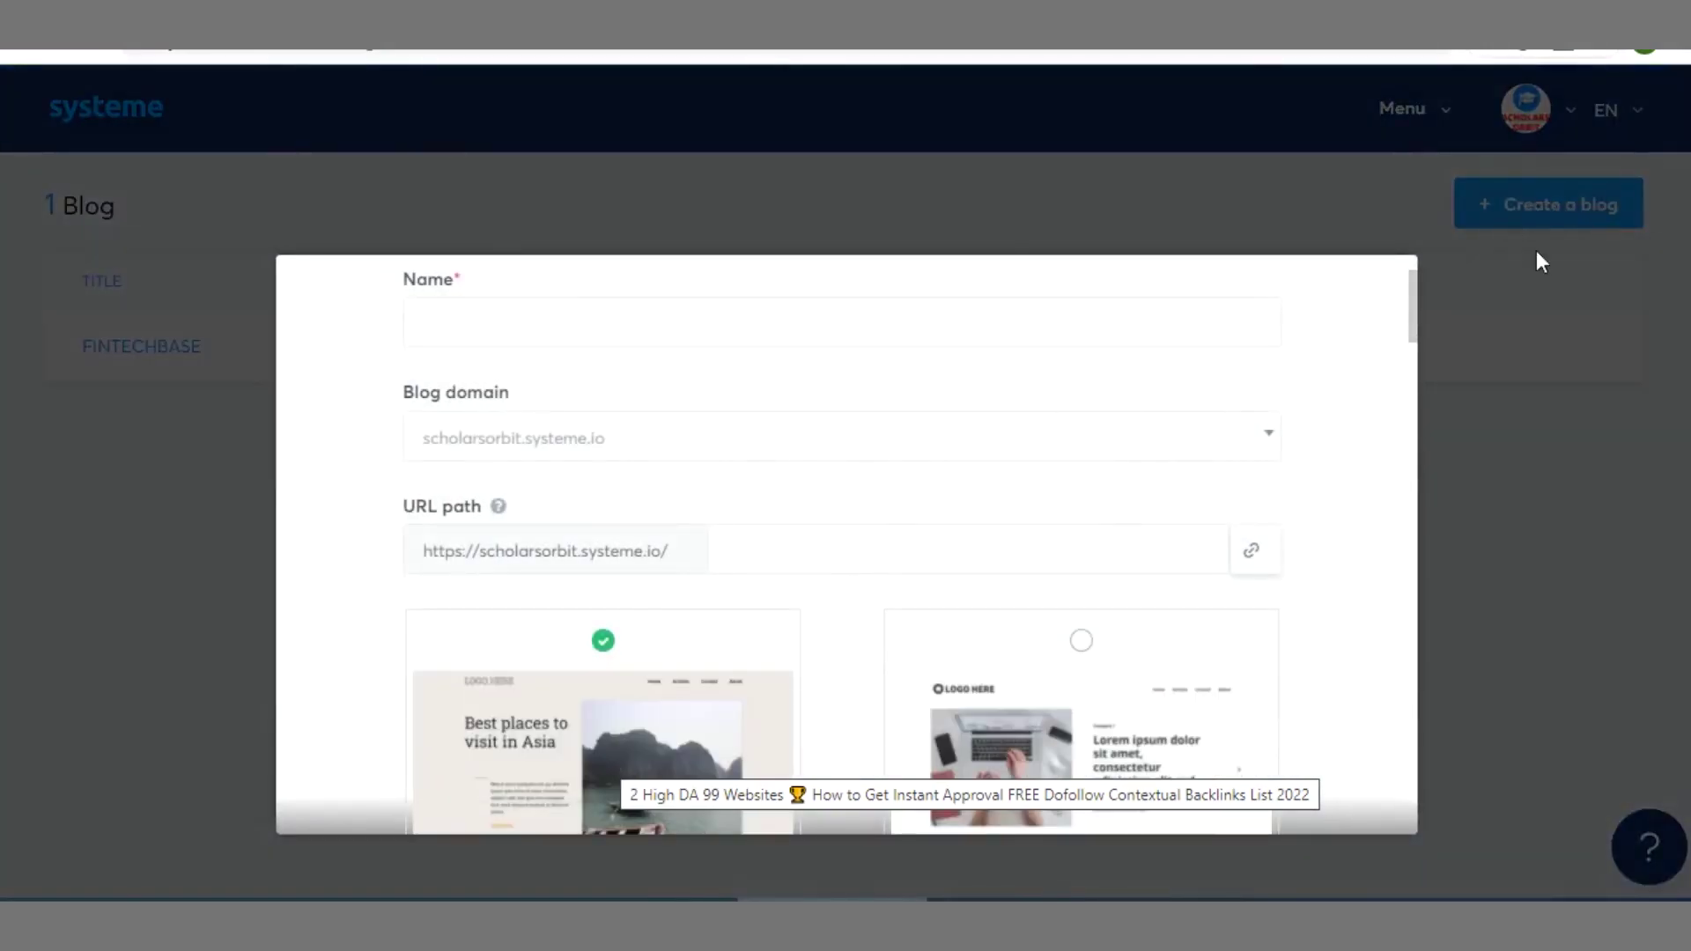
pyautogui.click(897, 547)
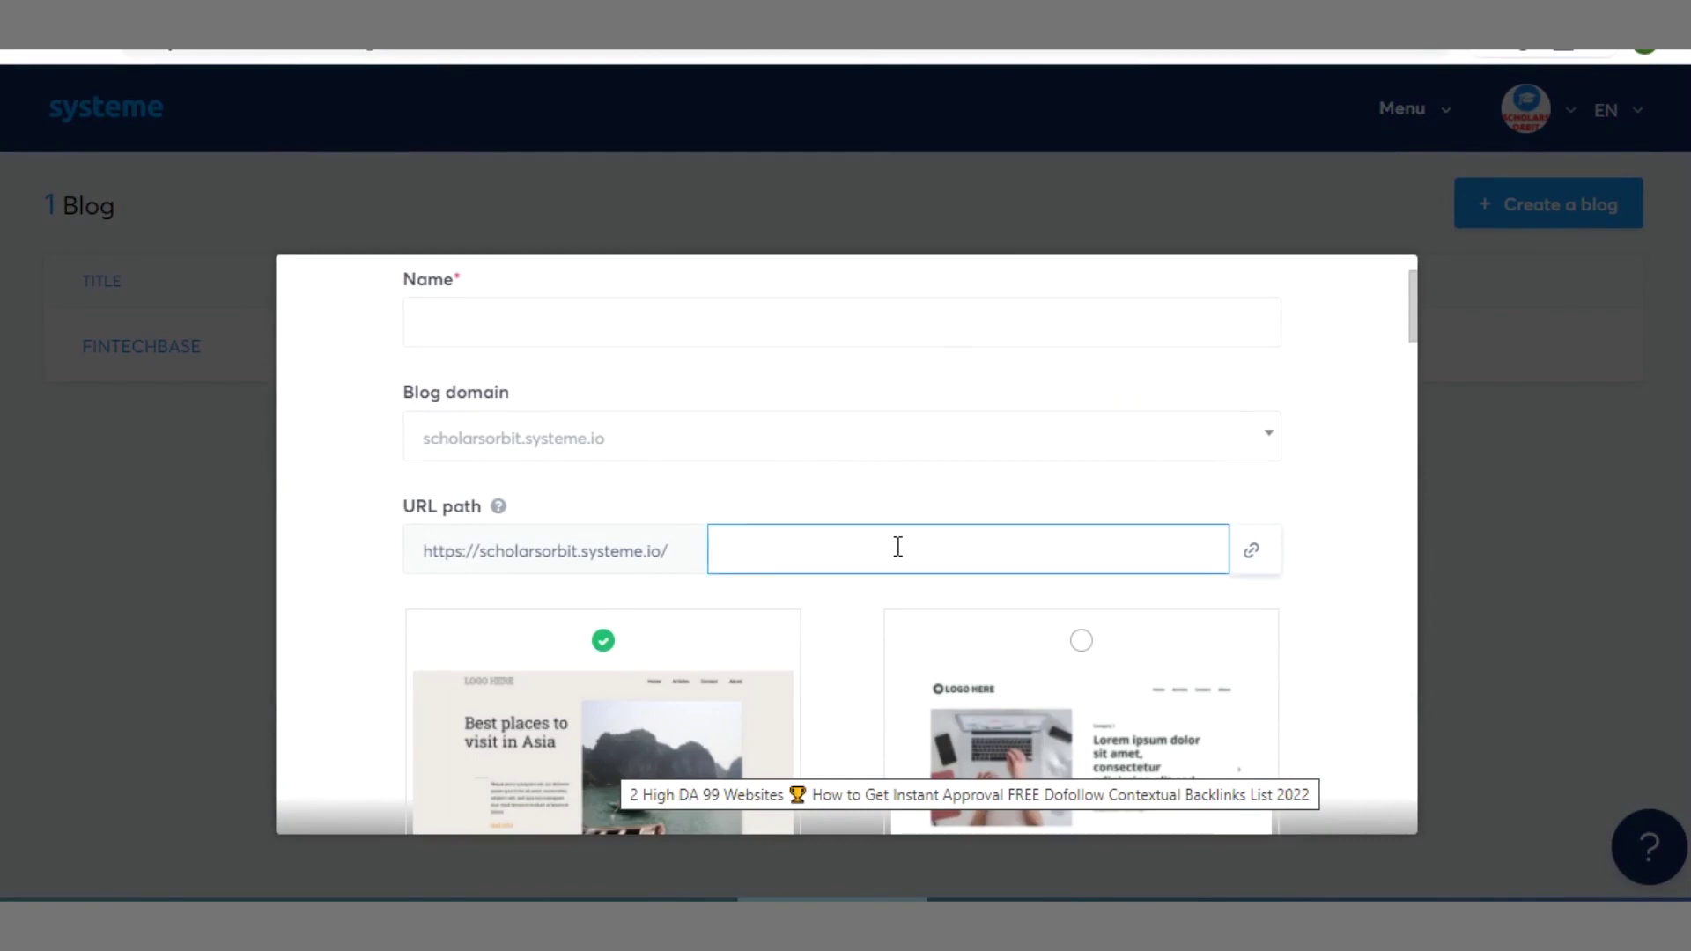
pyautogui.write('FINTECH')
pyautogui.click(1090, 711)
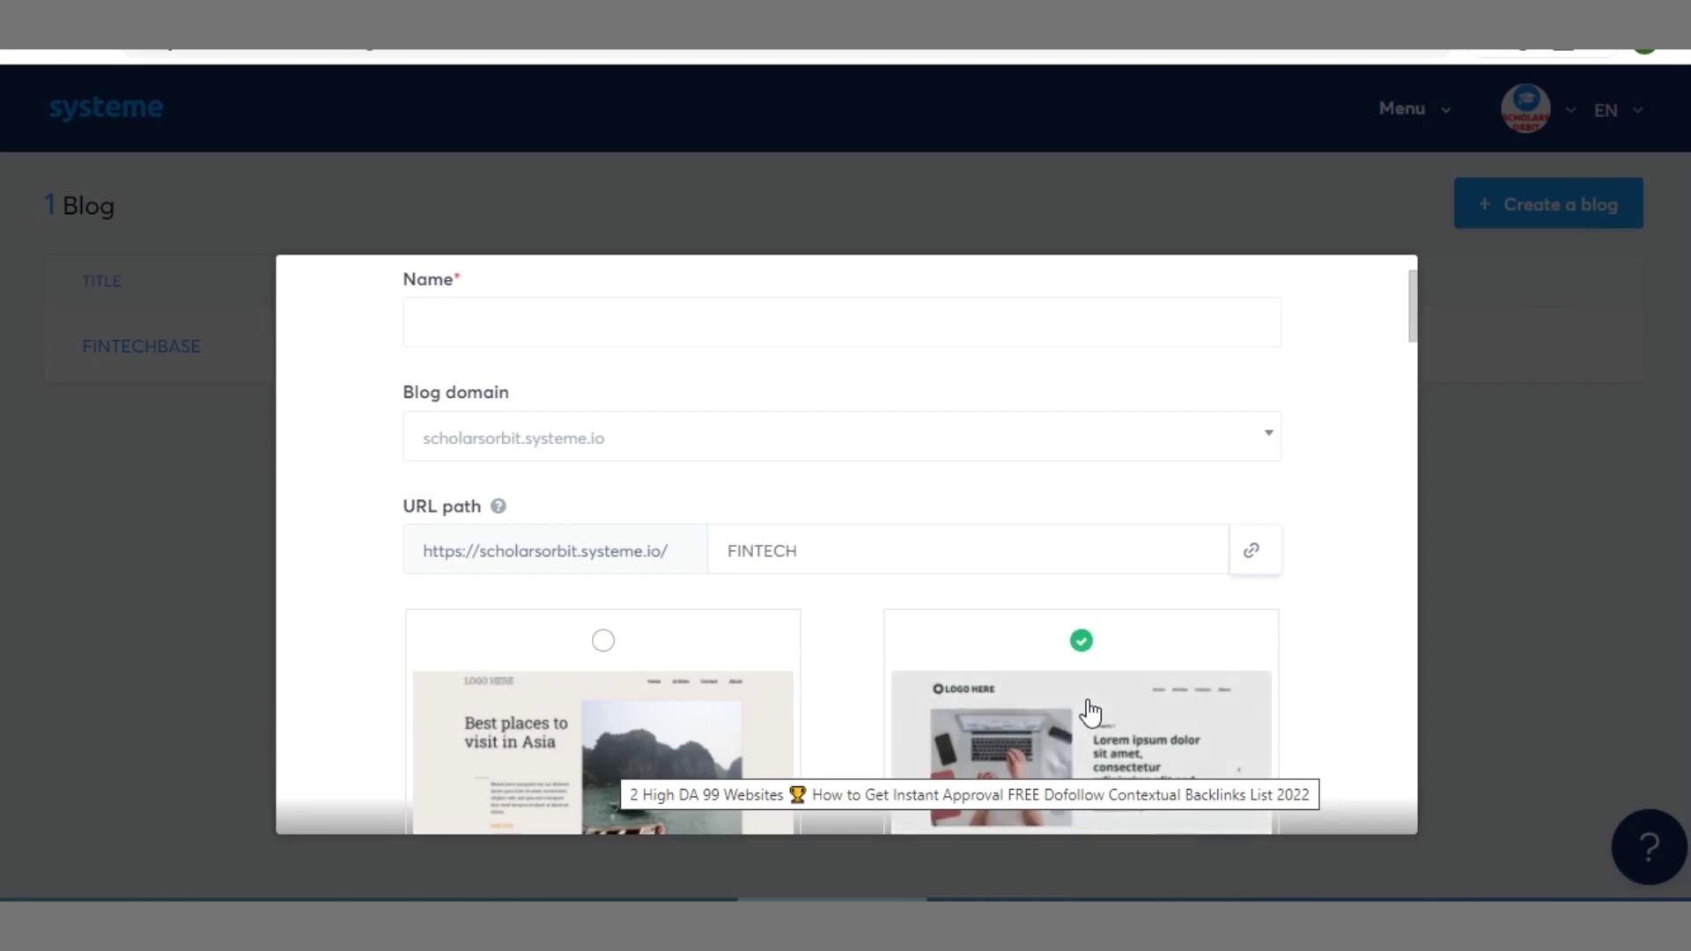
pyautogui.scroll(-10, 1090, 712)
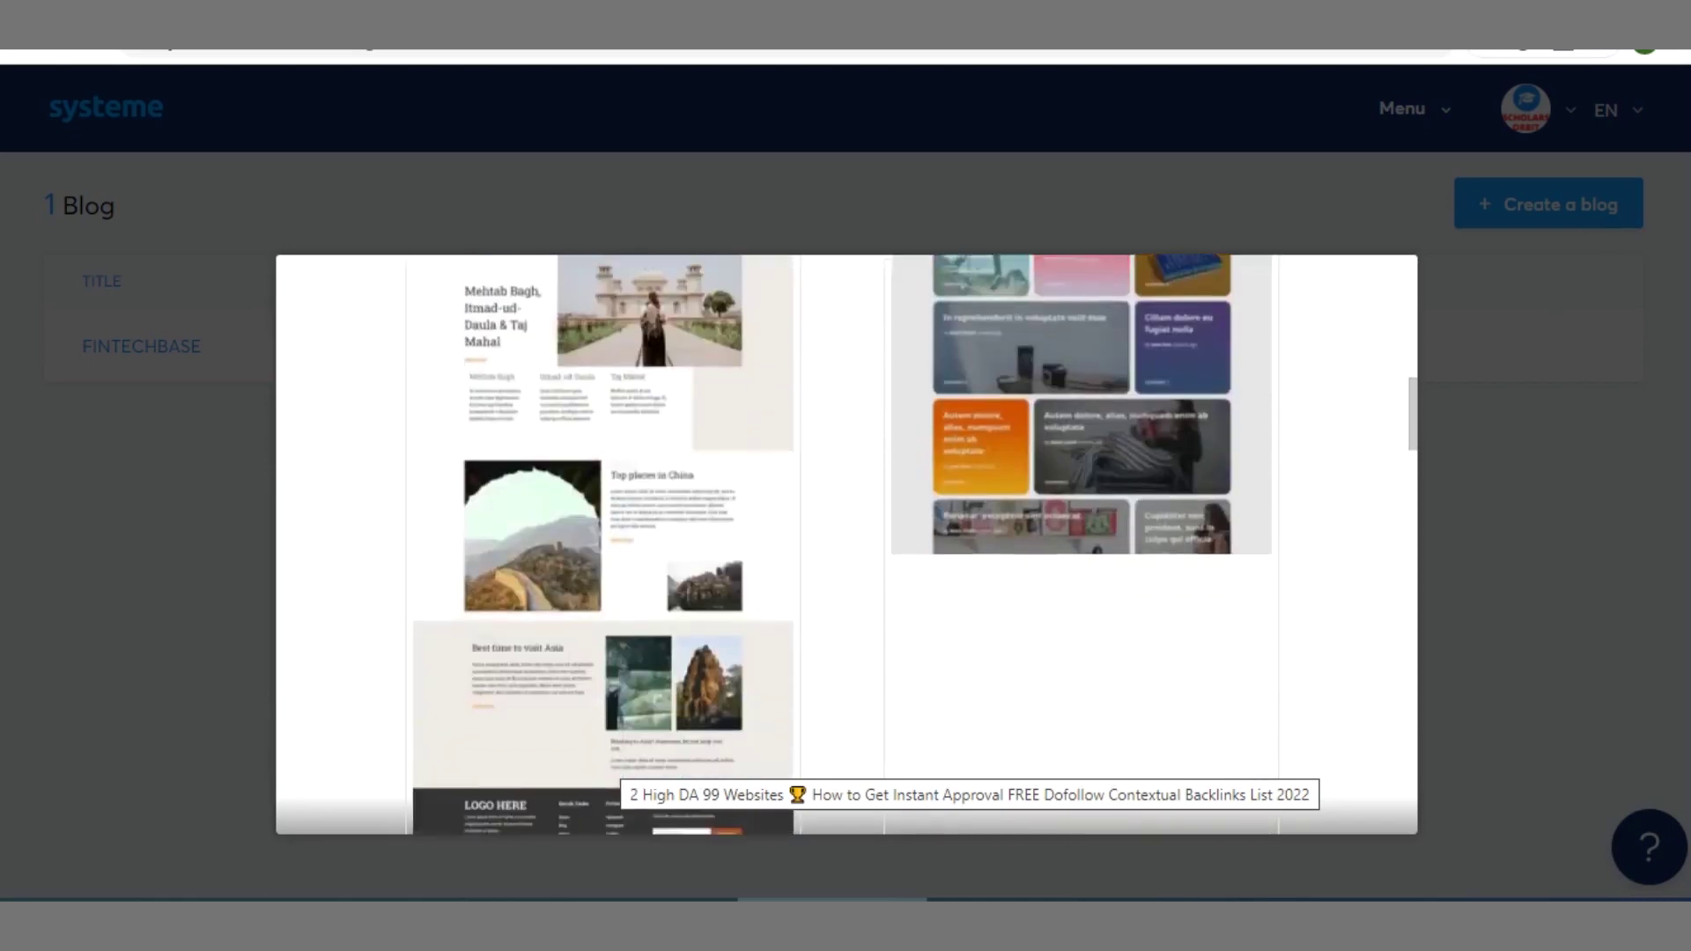
pyautogui.scroll(-10, 846, 544)
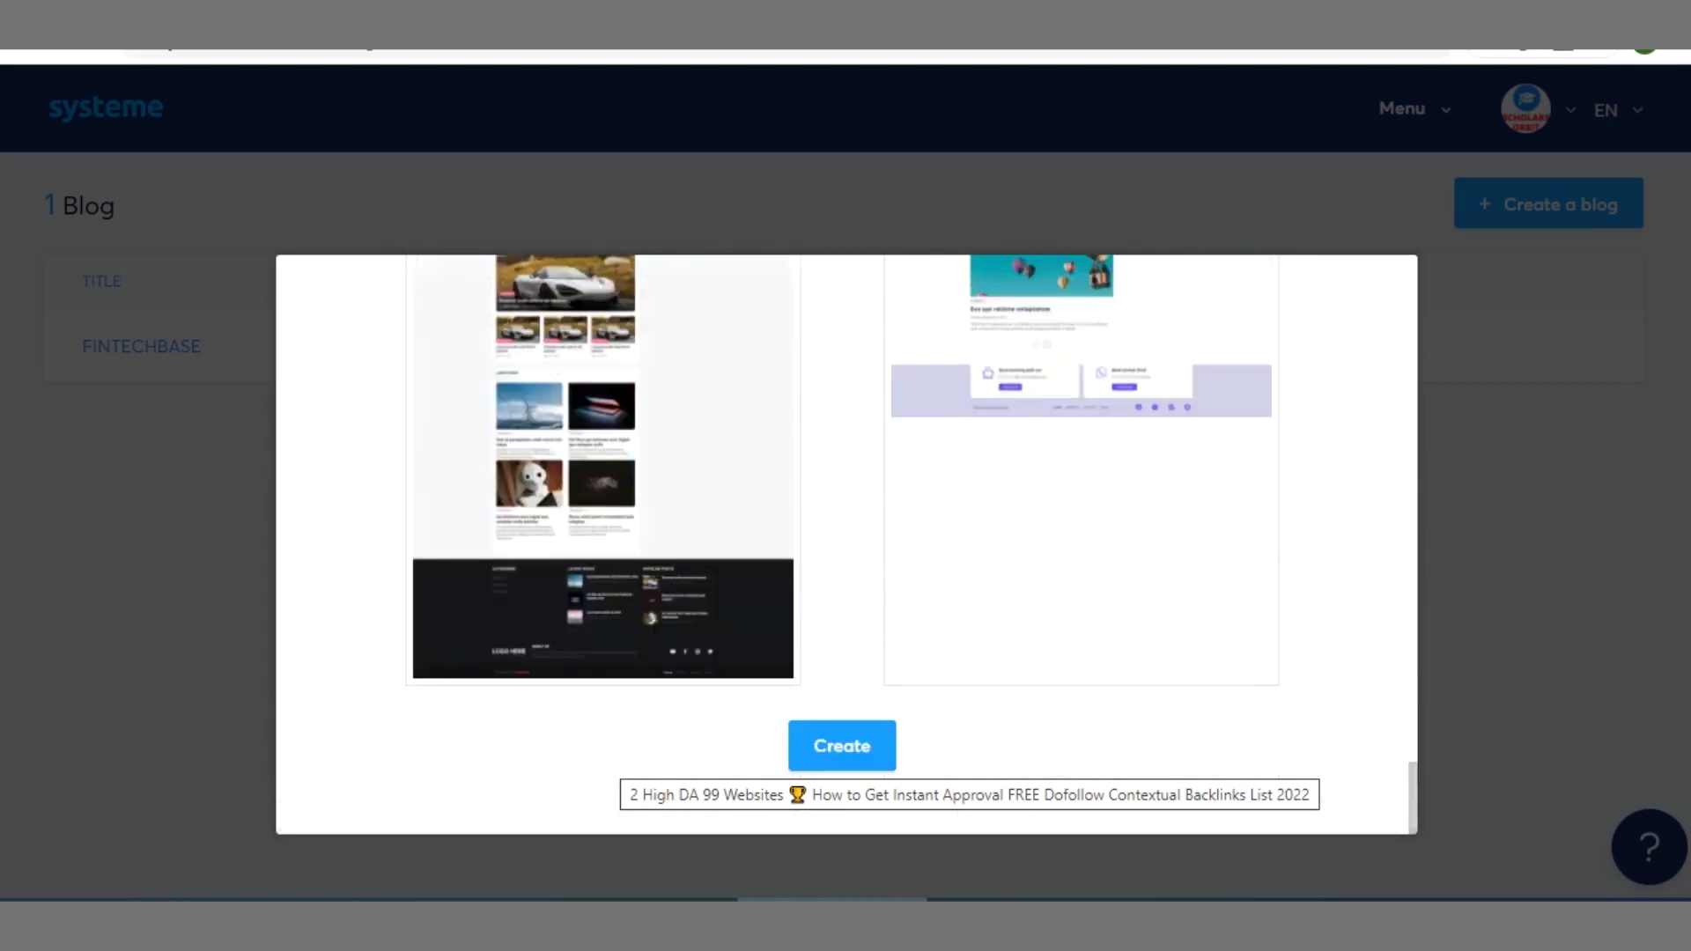
pyautogui.click(843, 763)
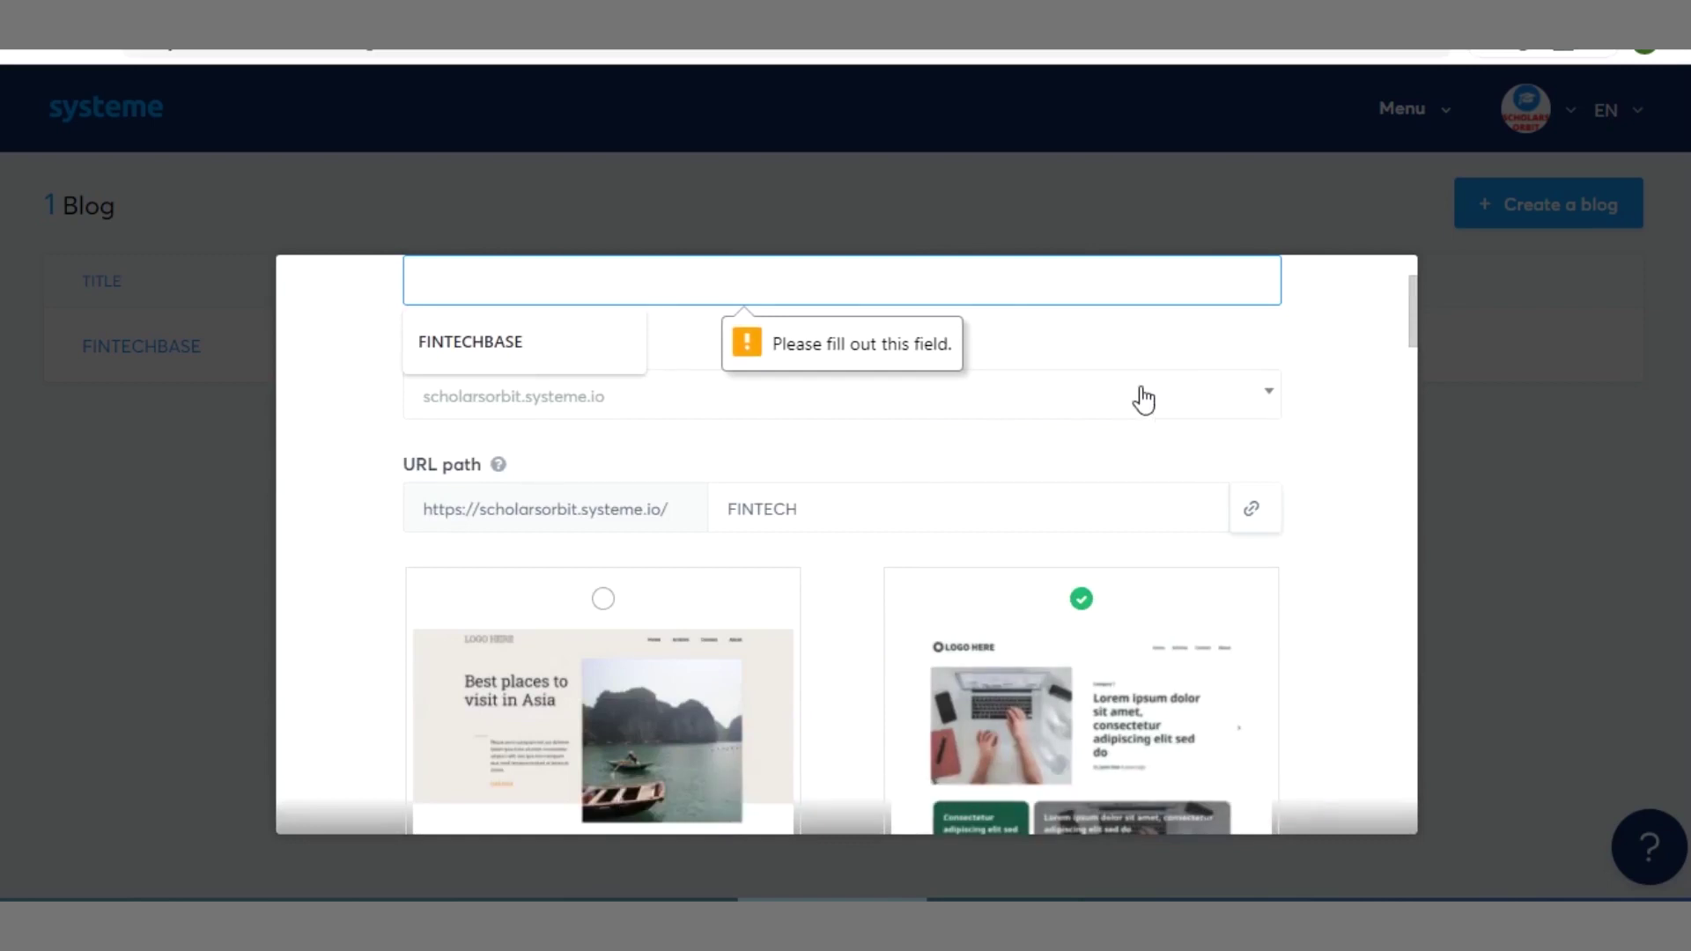
pyautogui.write('INSURE')
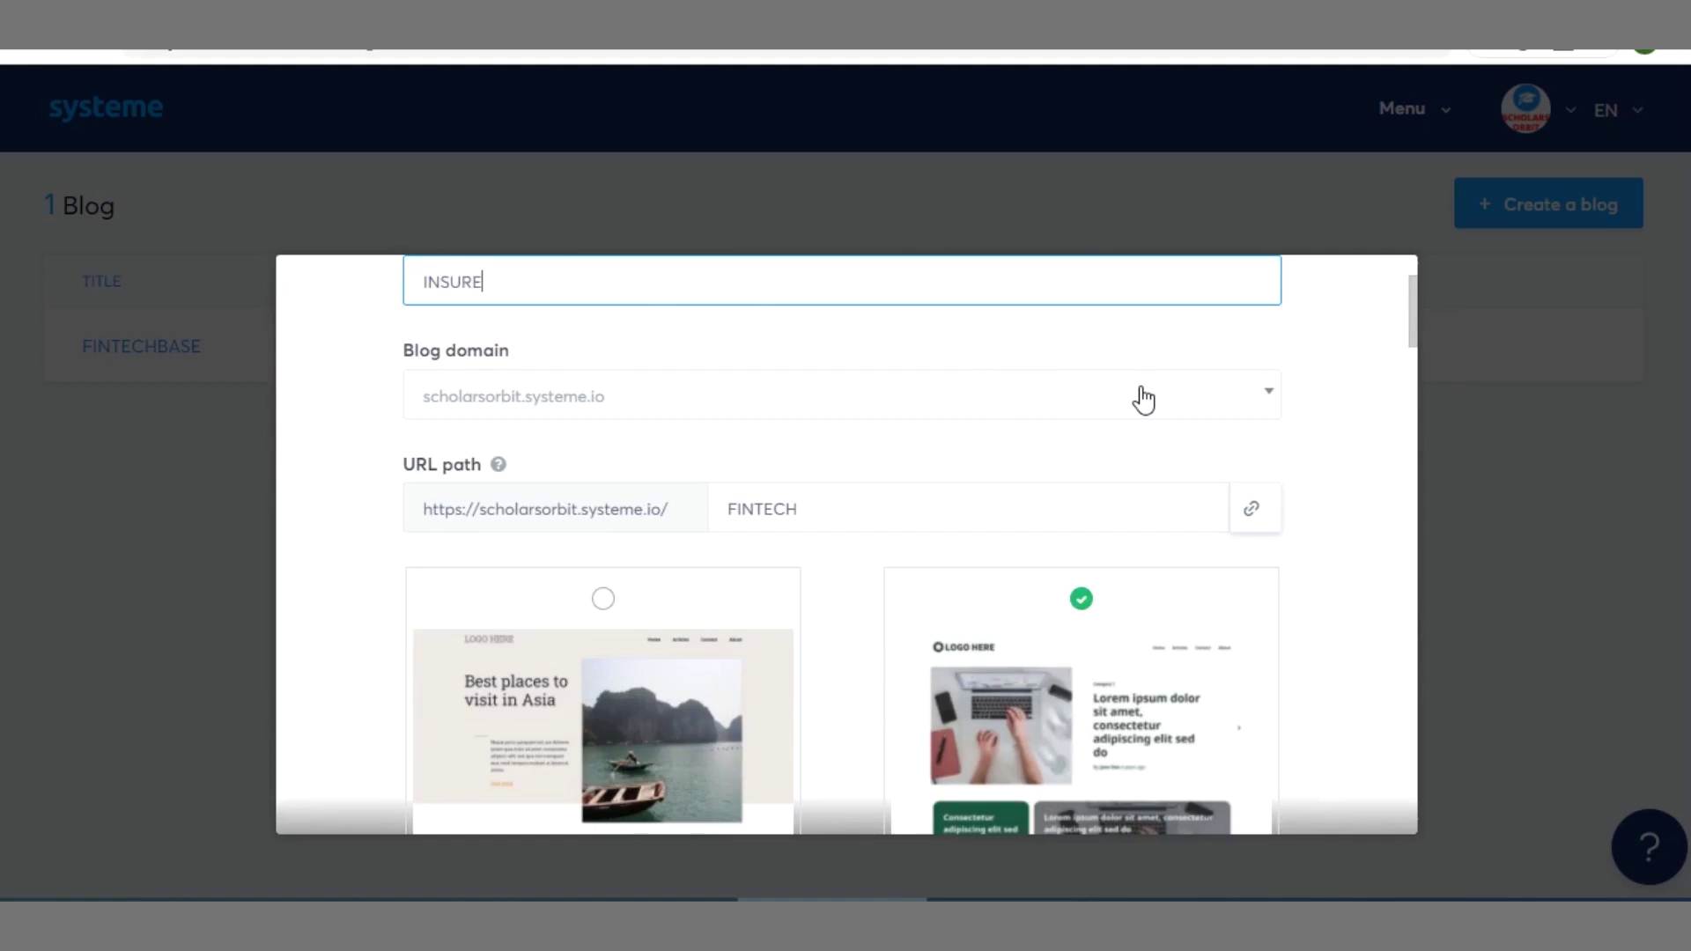
pyautogui.click(1407, 611)
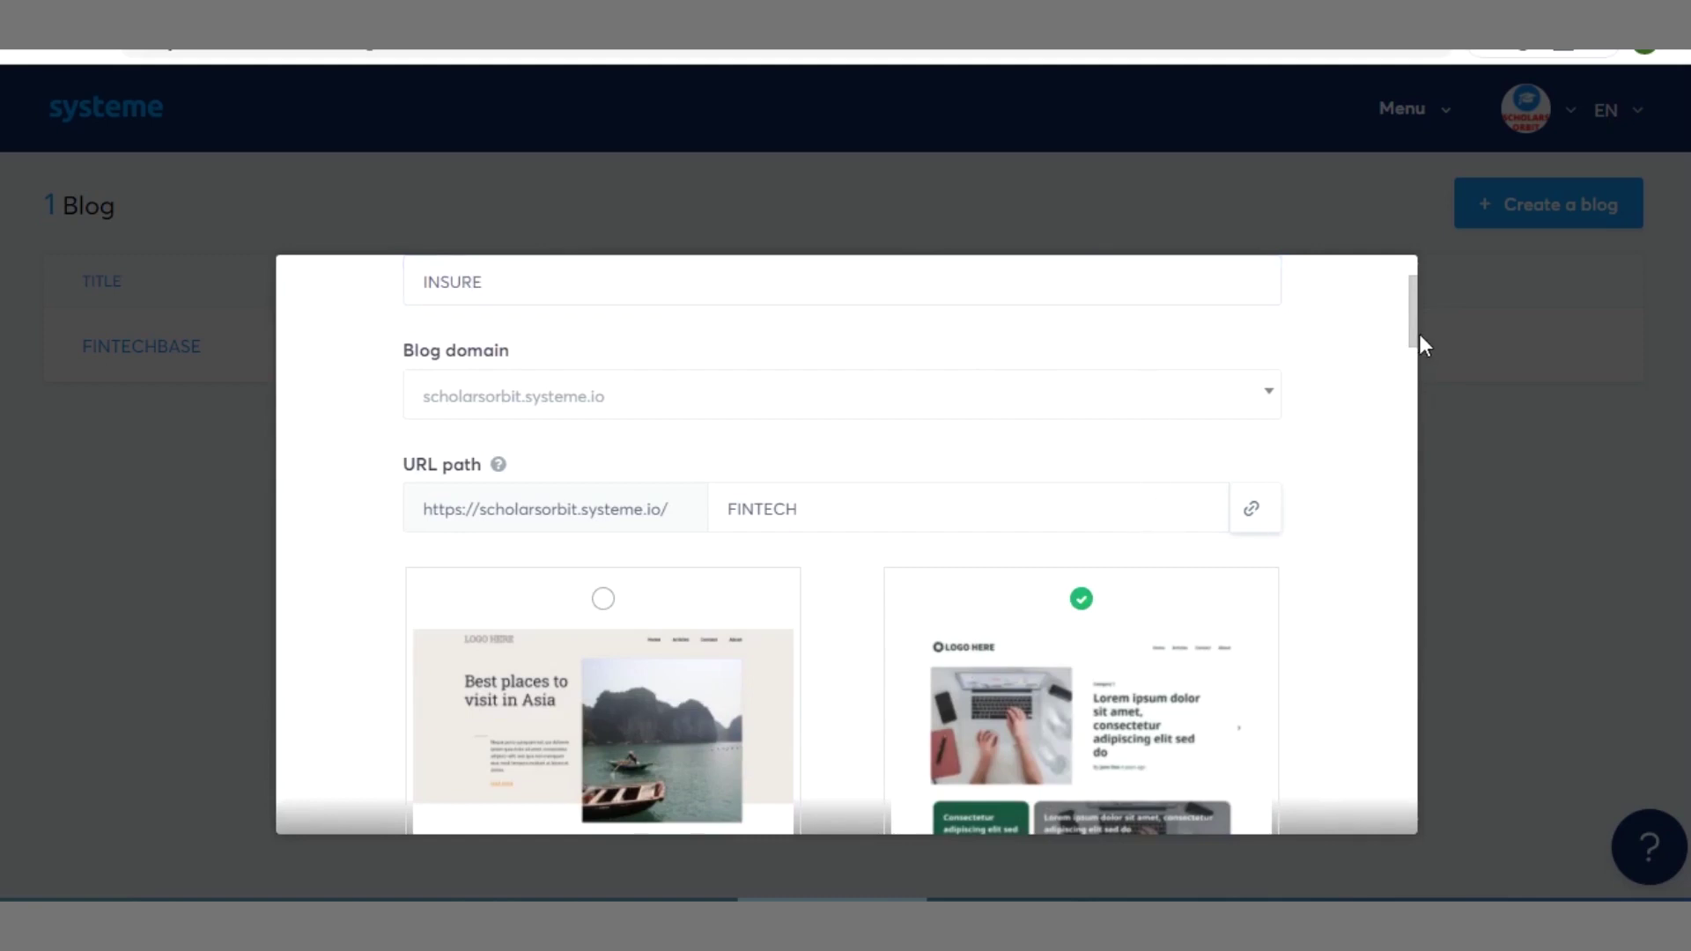
pyautogui.moveTo(1412, 336); pyautogui.dragTo(1366, 823)
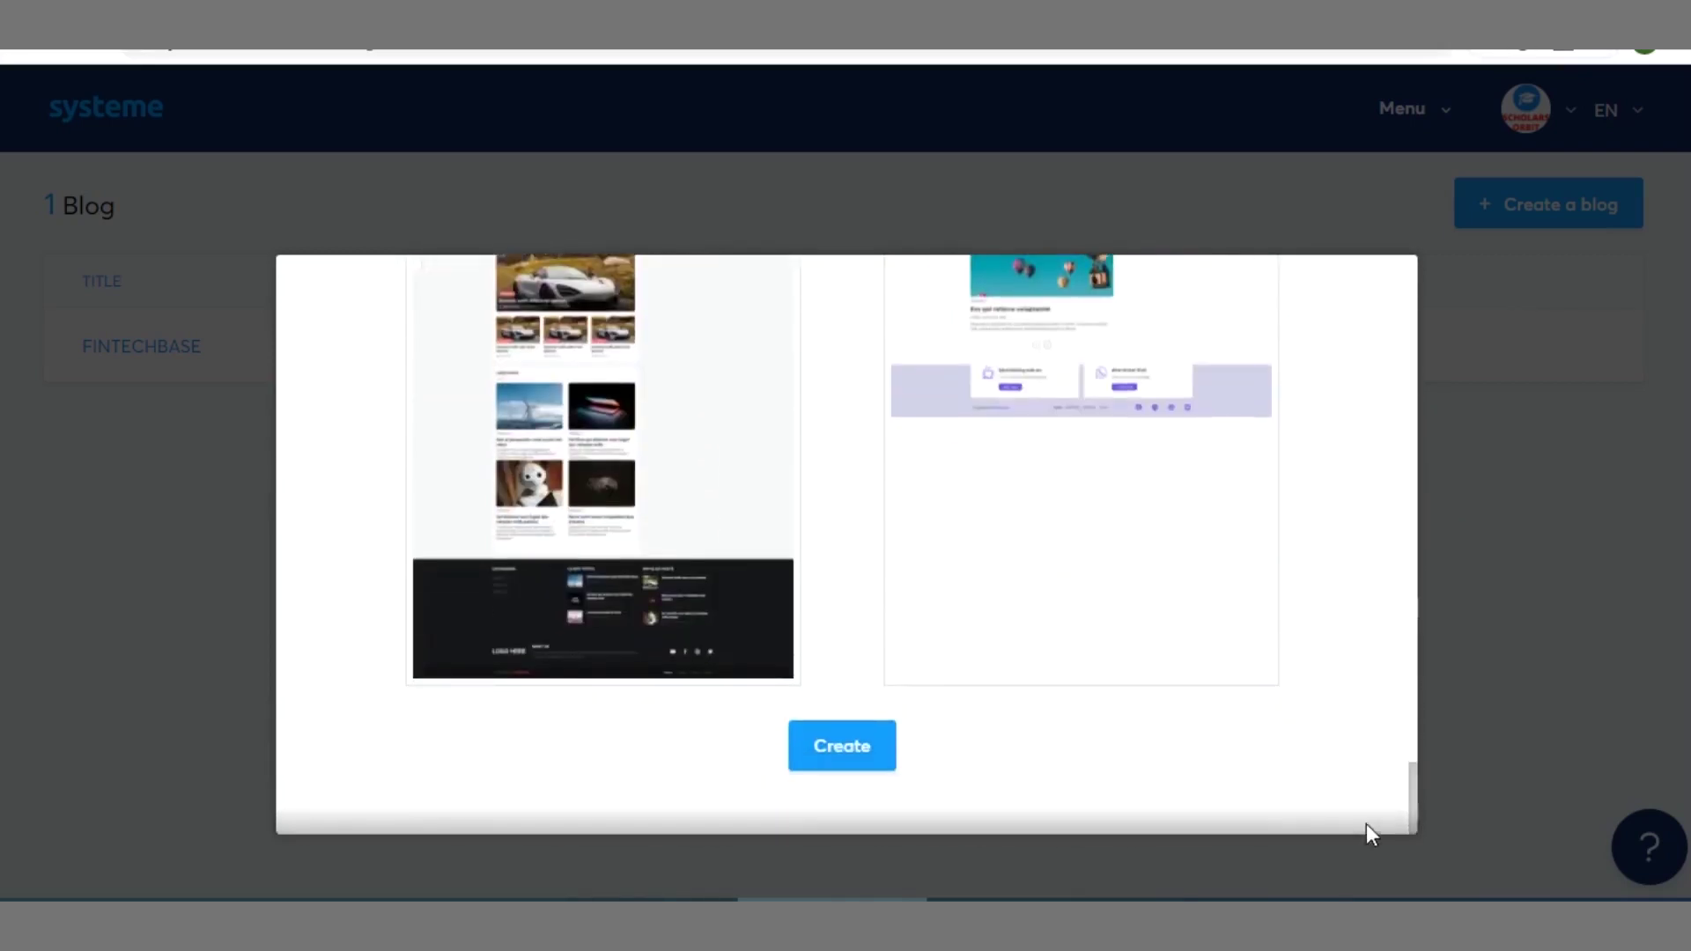
pyautogui.click(862, 765)
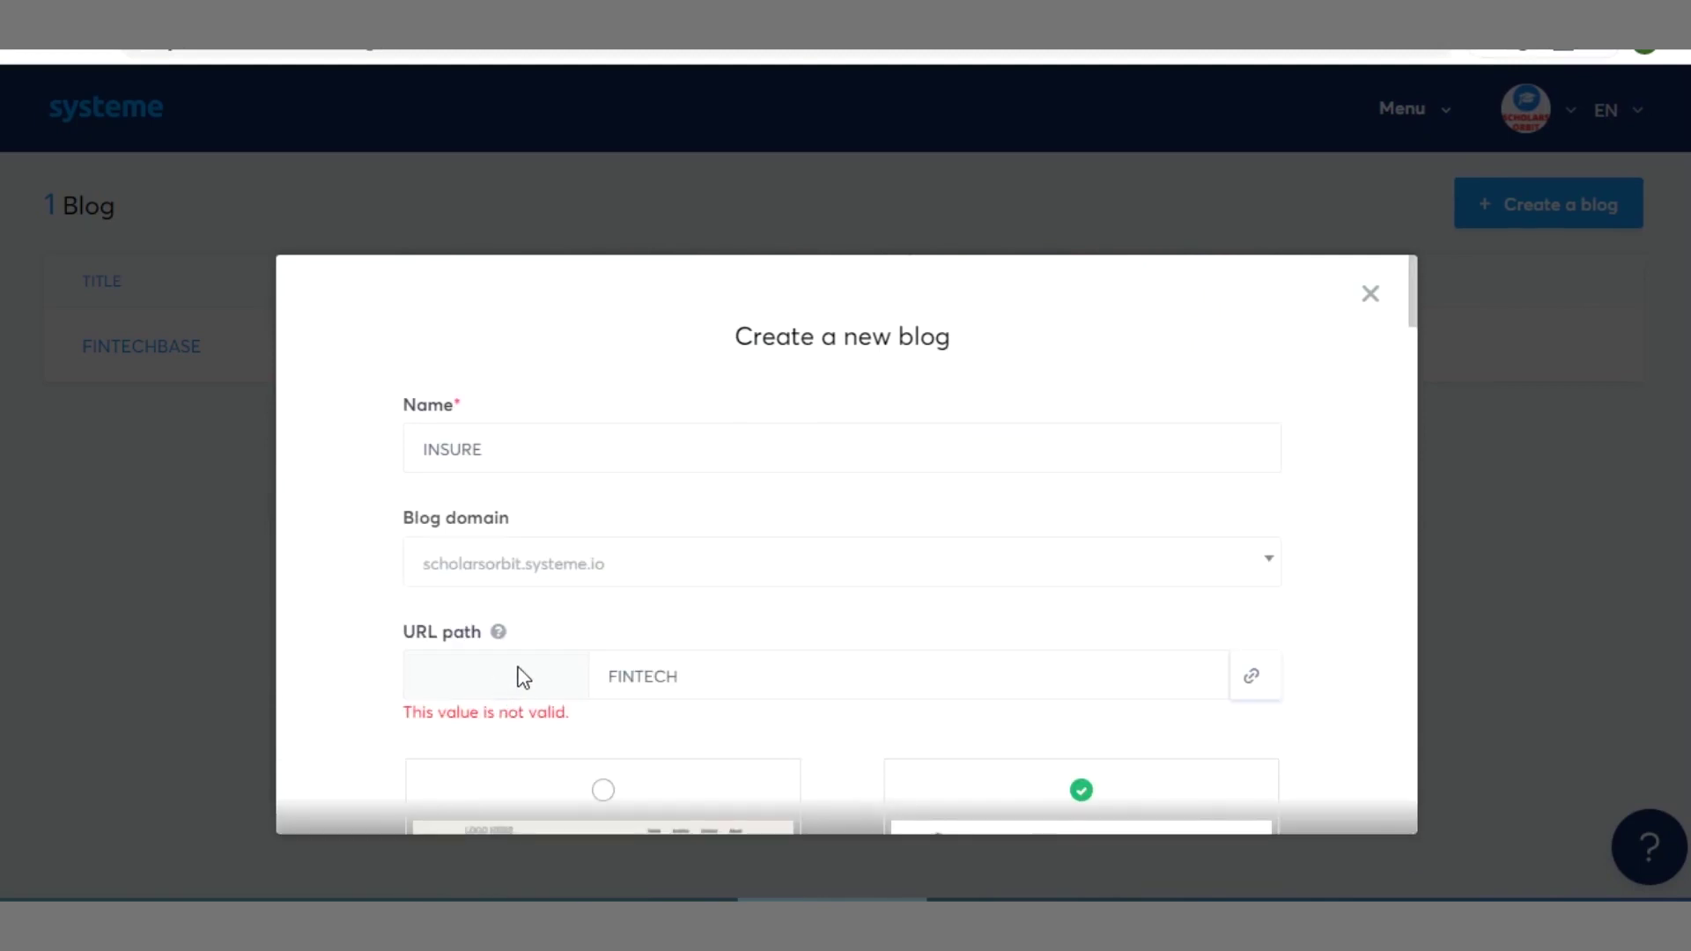
pyautogui.click(555, 581)
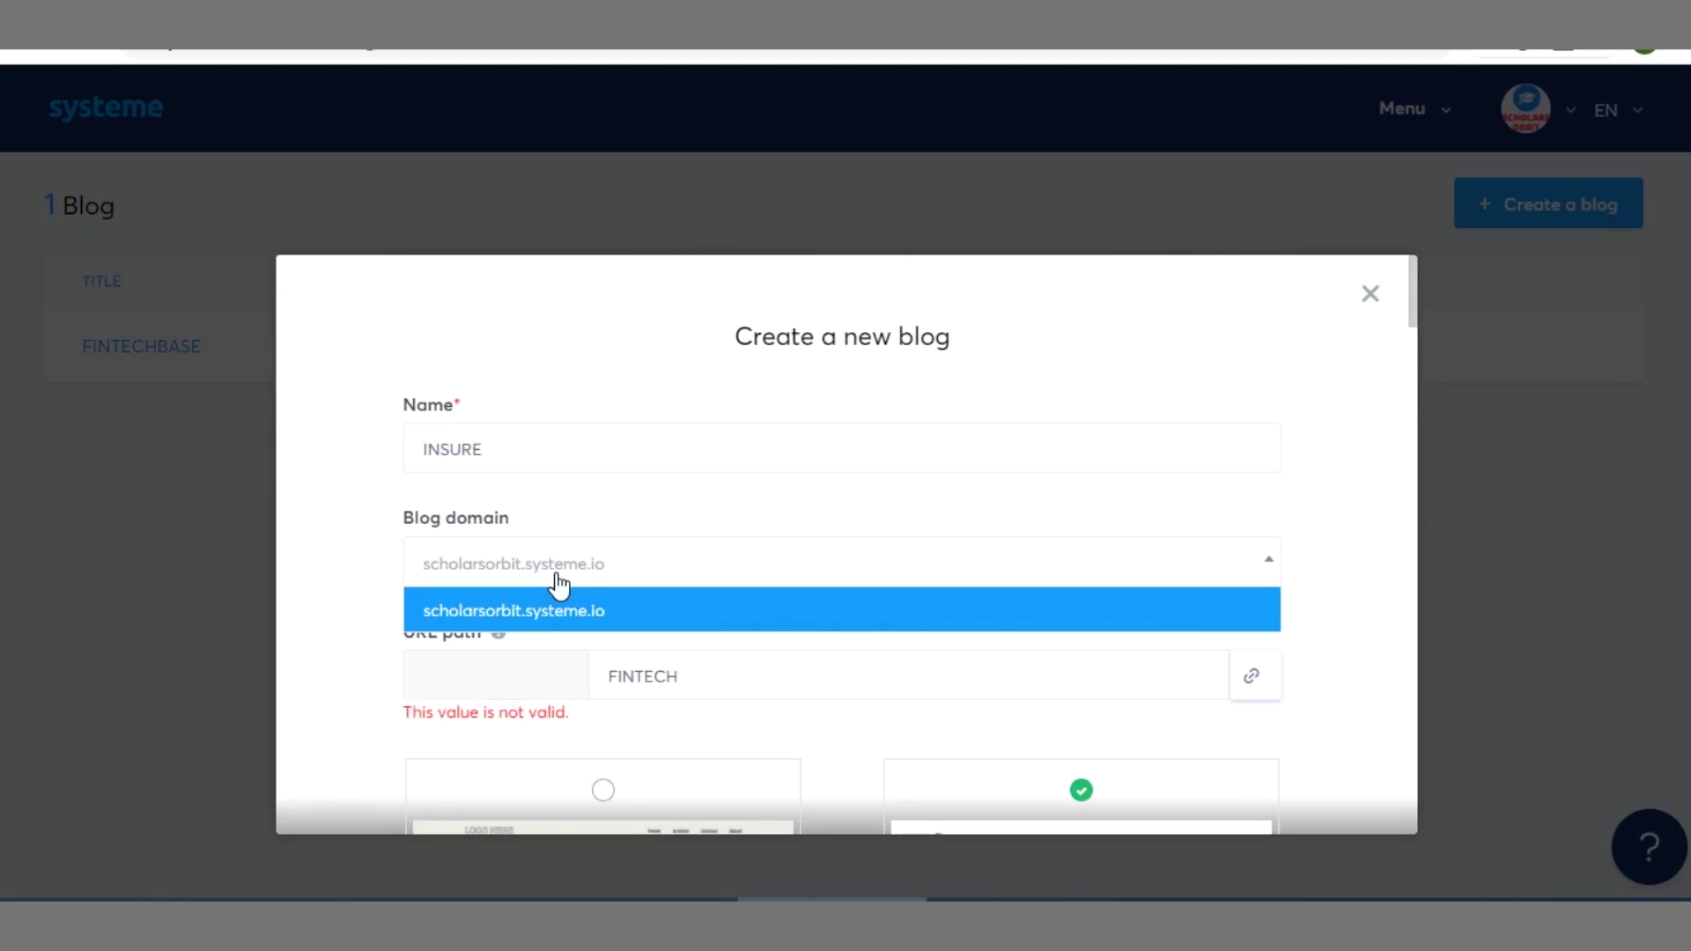
pyautogui.click(558, 584)
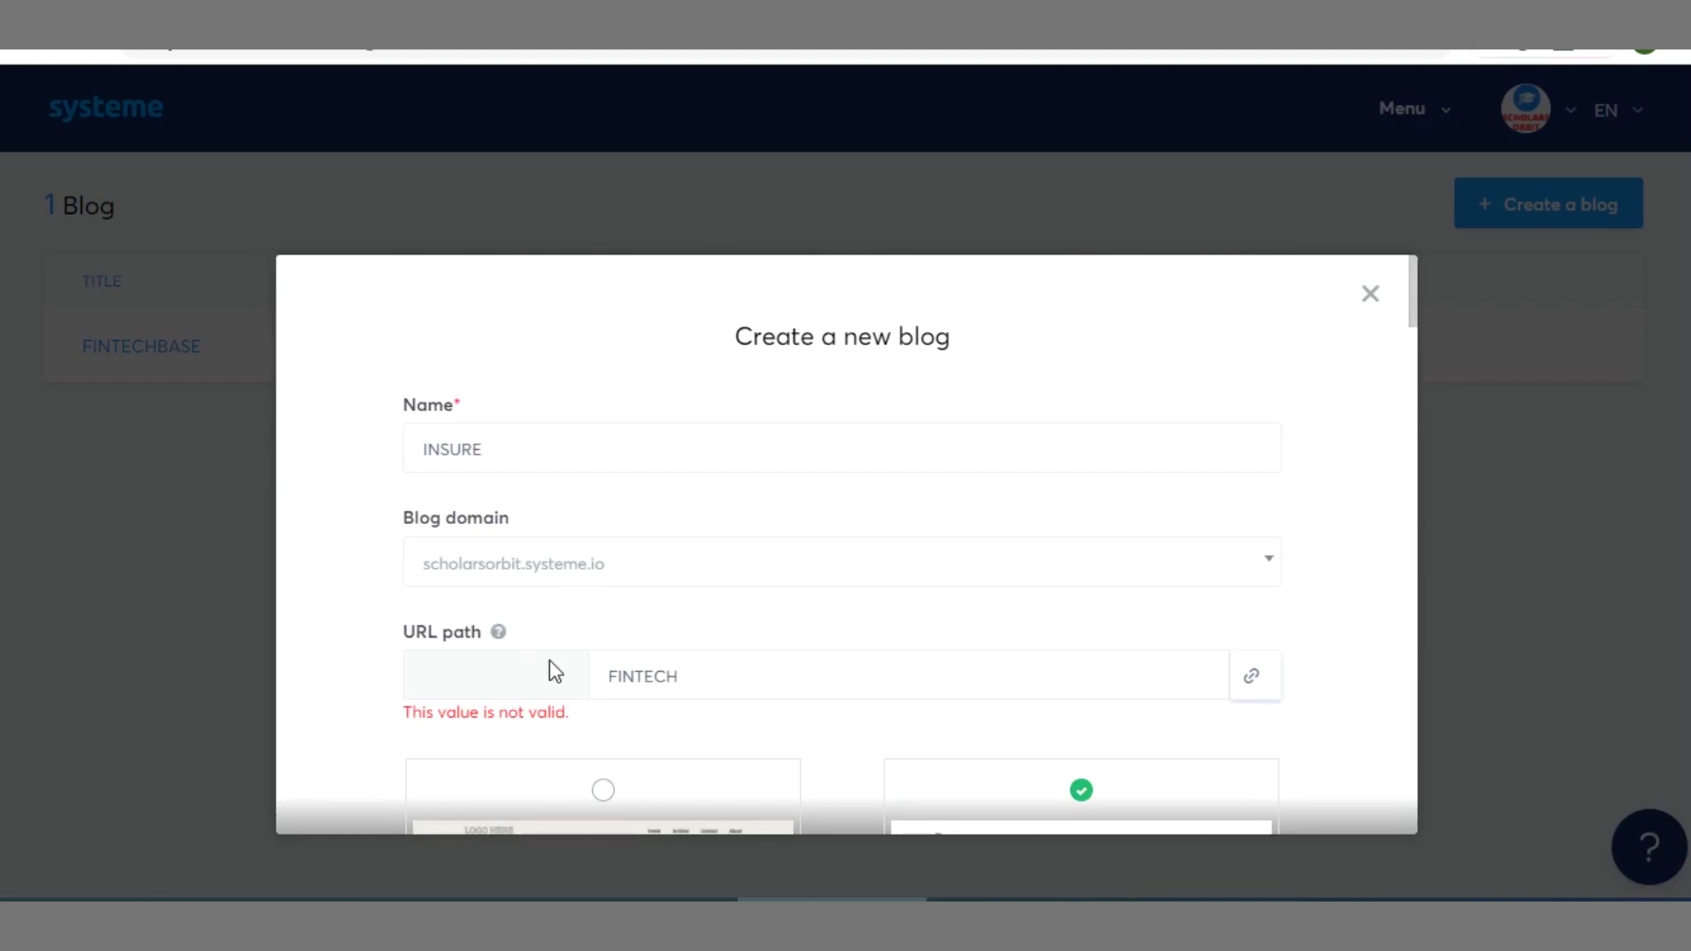
pyautogui.click(666, 680)
pyautogui.doubleClick(666, 685)
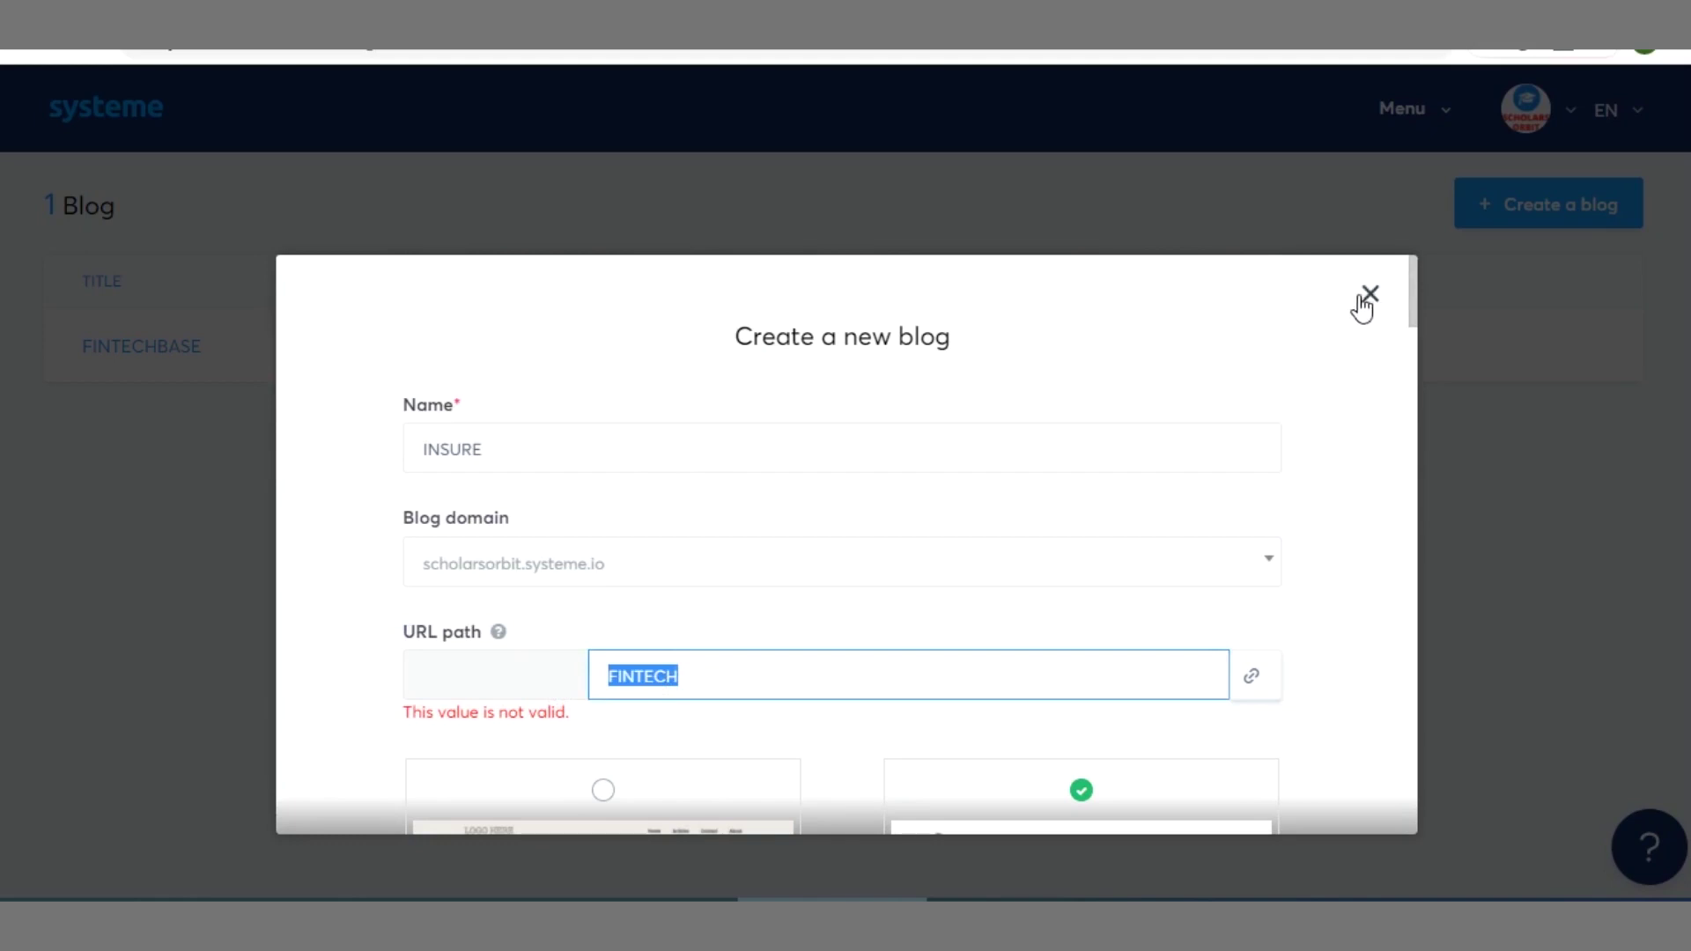
pyautogui.click(1429, 317)
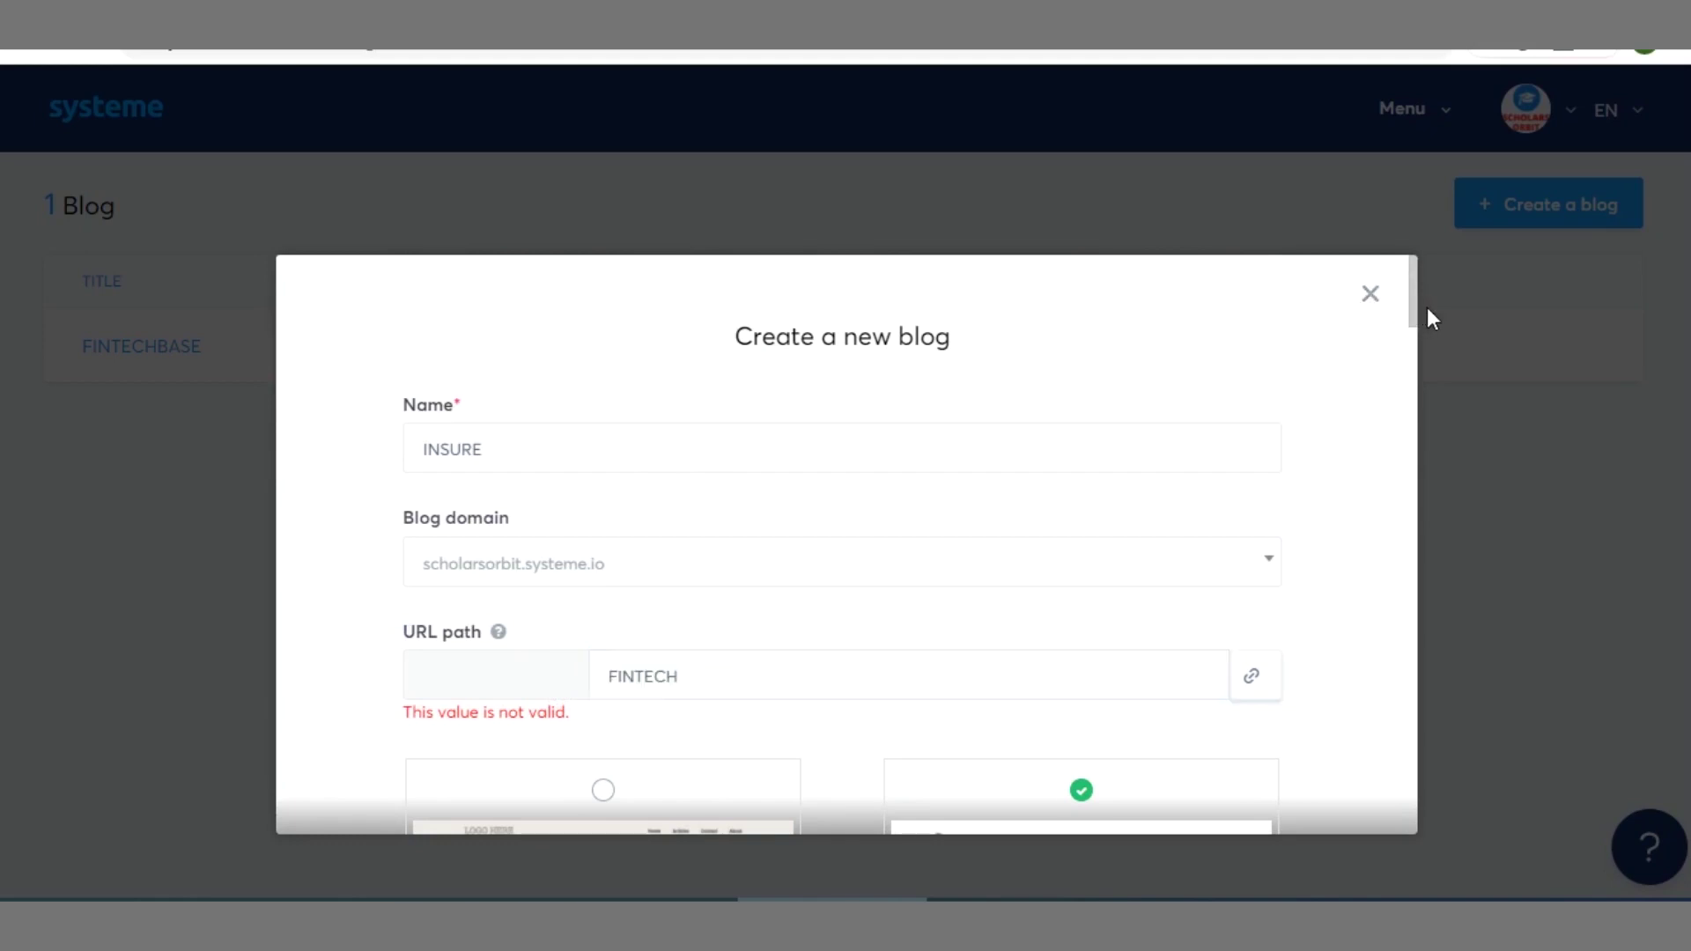
# - Open FINTECHBASE in a new tab to view its Home, About, Contact and Post list pages
pyautogui.moveTo(1483, 381)
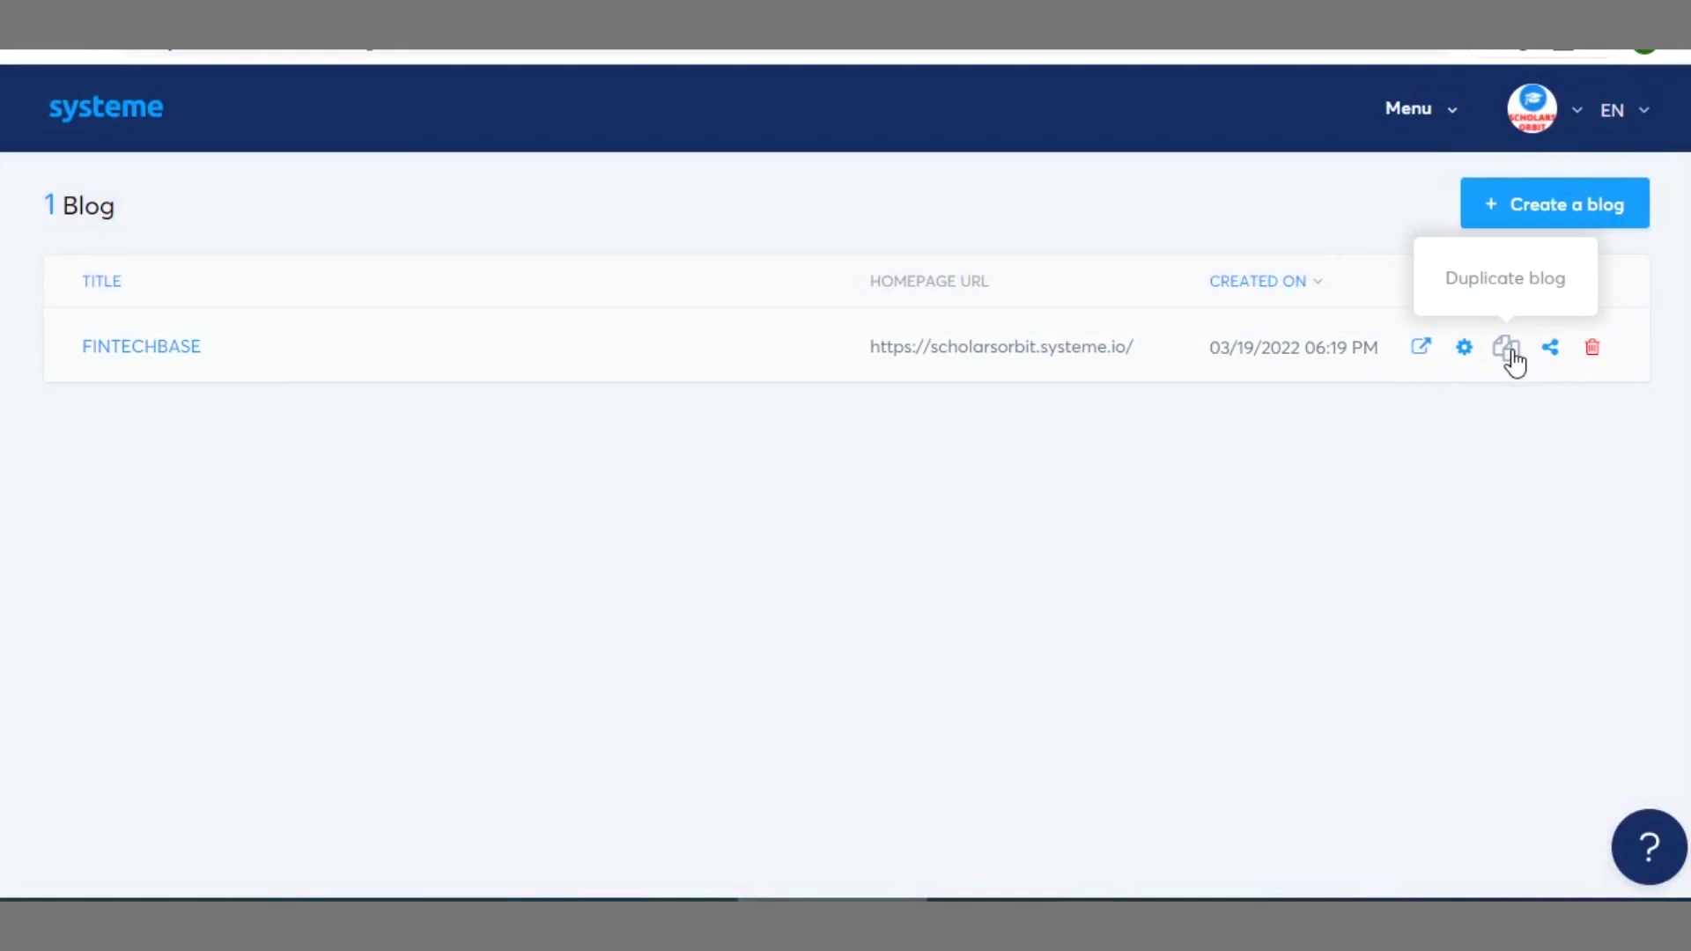
pyautogui.rightClick(151, 359)
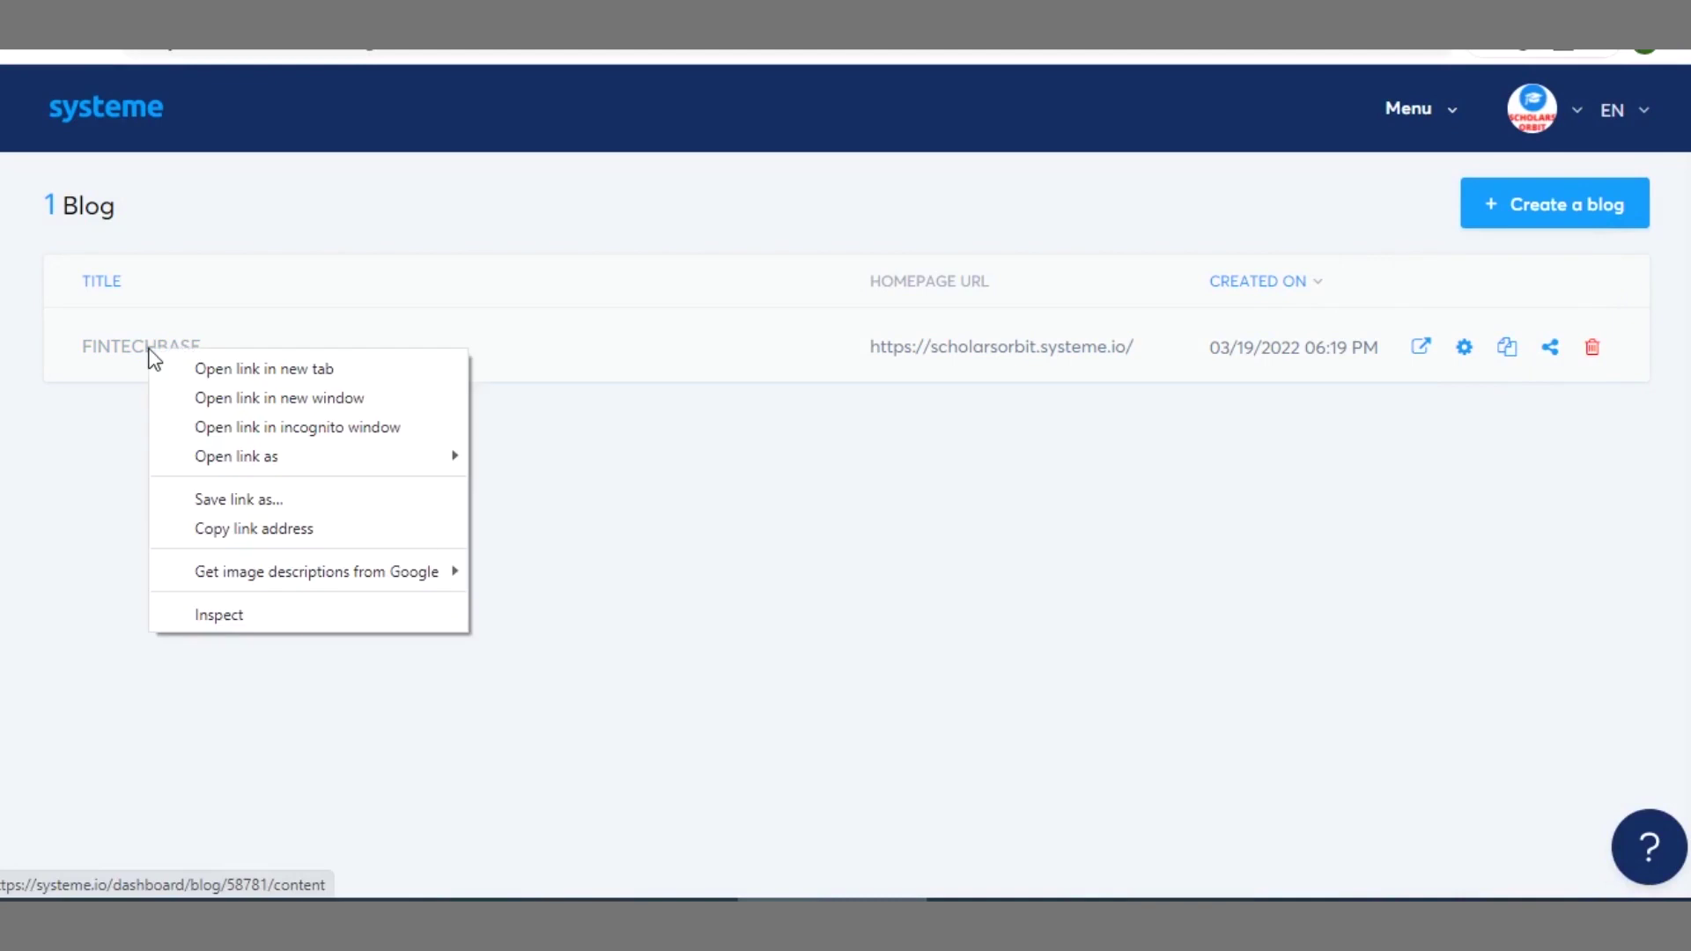
pyautogui.click(202, 368)
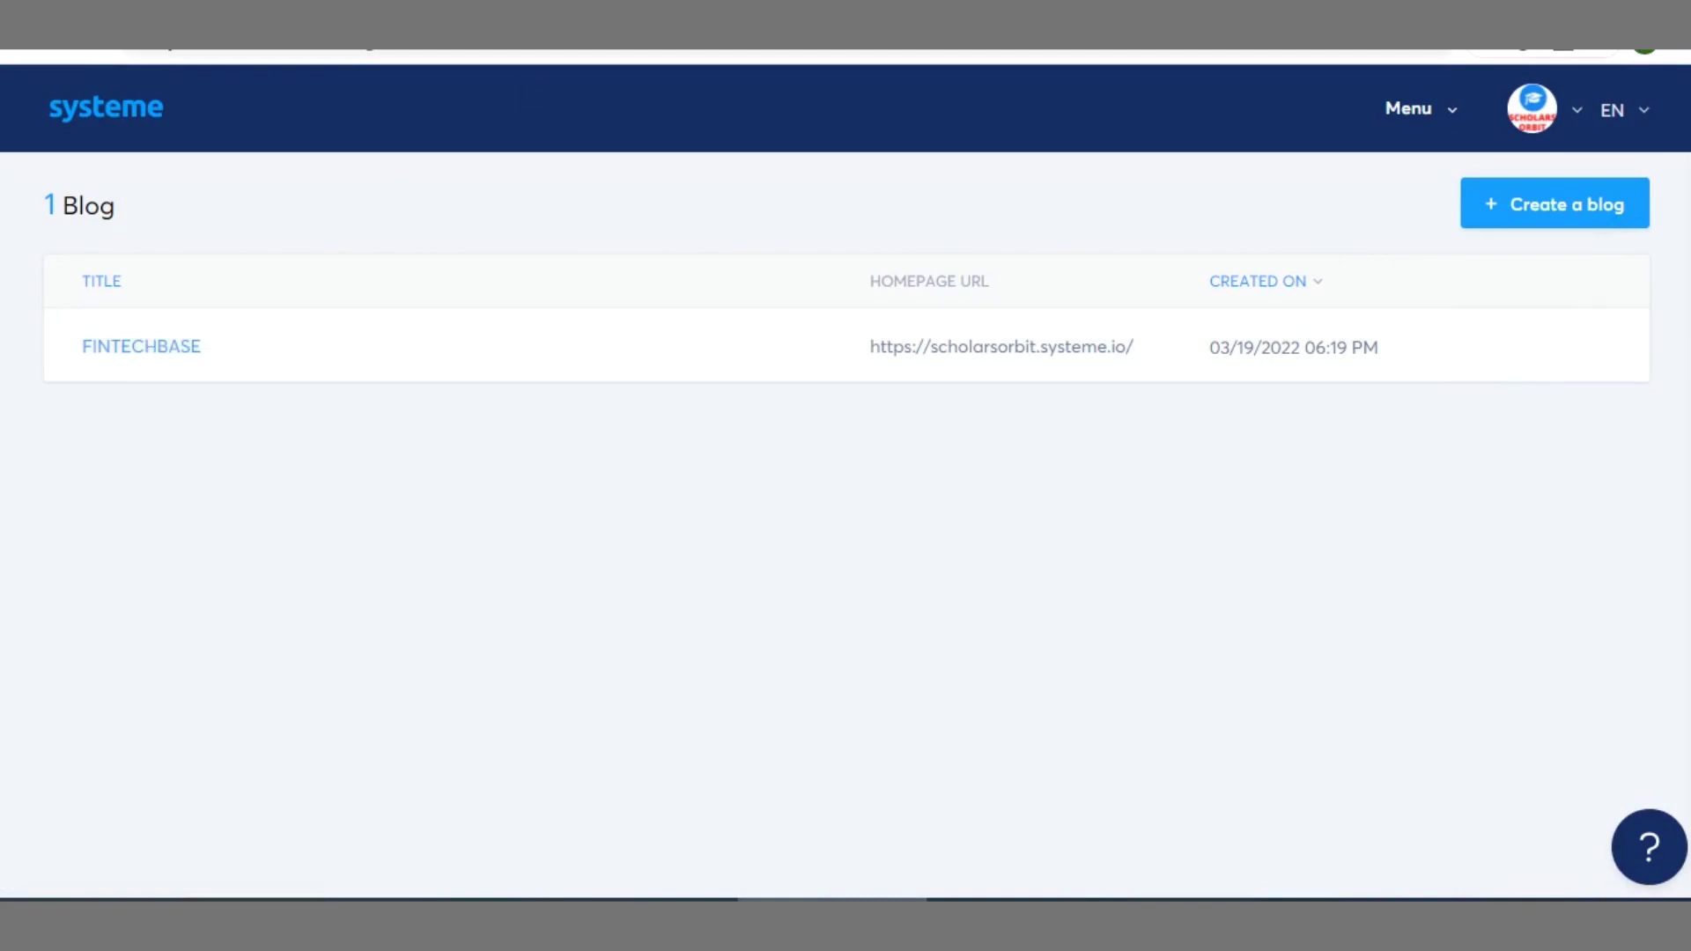
pyautogui.hotkey('ctrl', 'Tab')
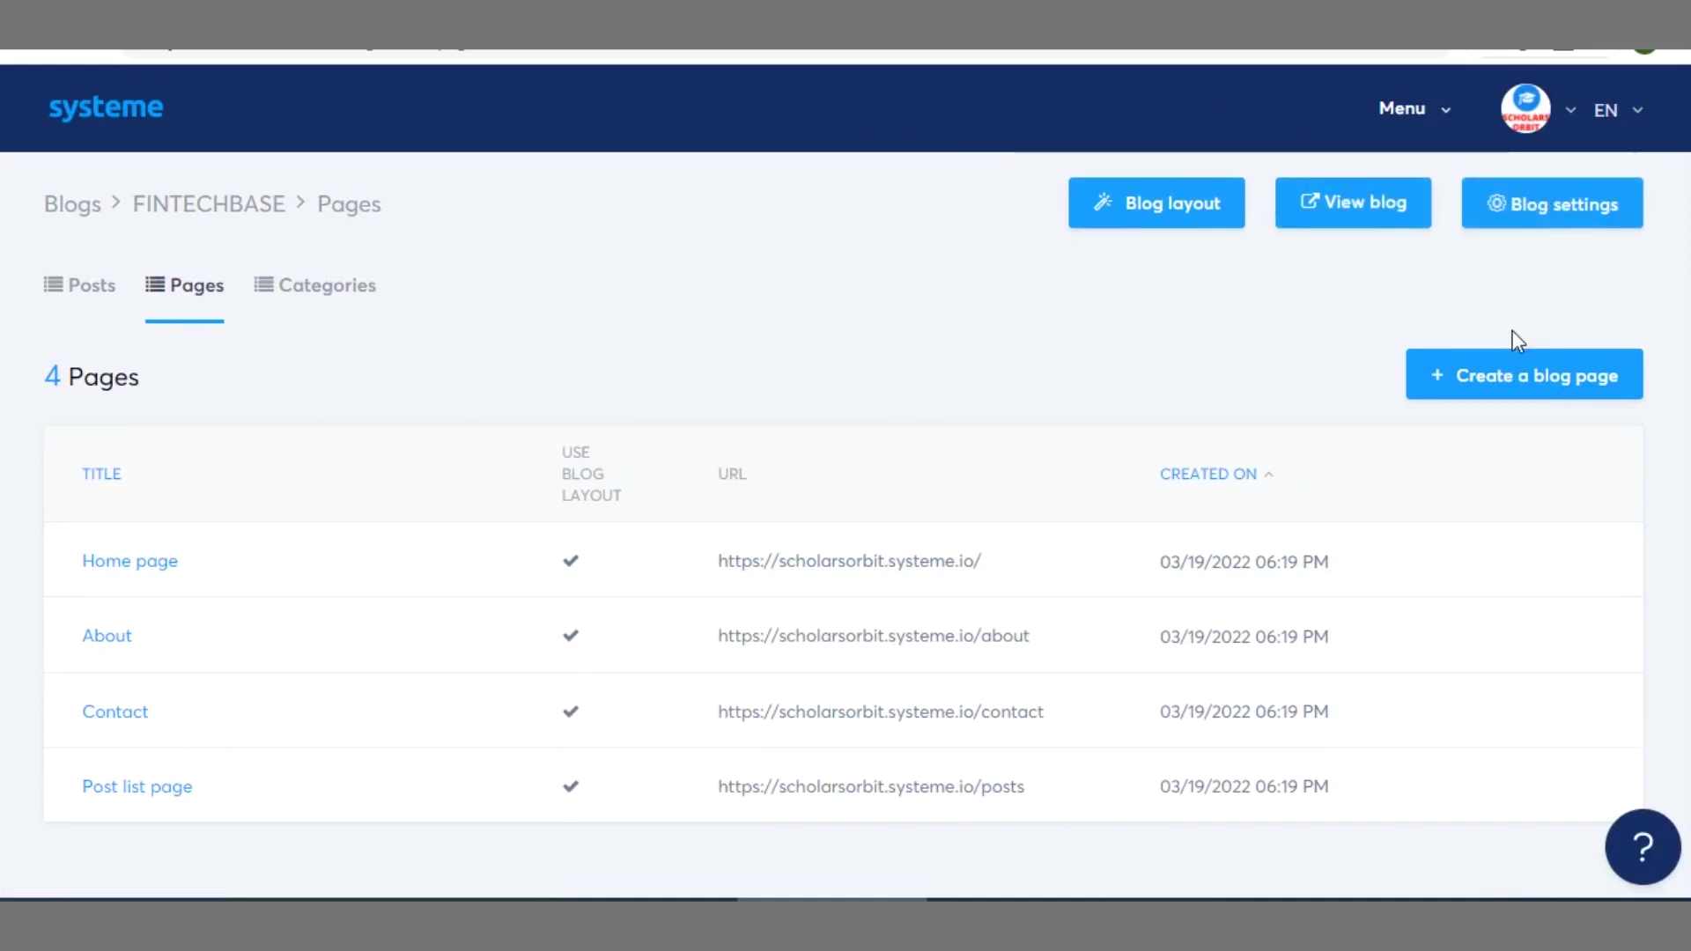
pyautogui.click(1522, 371)
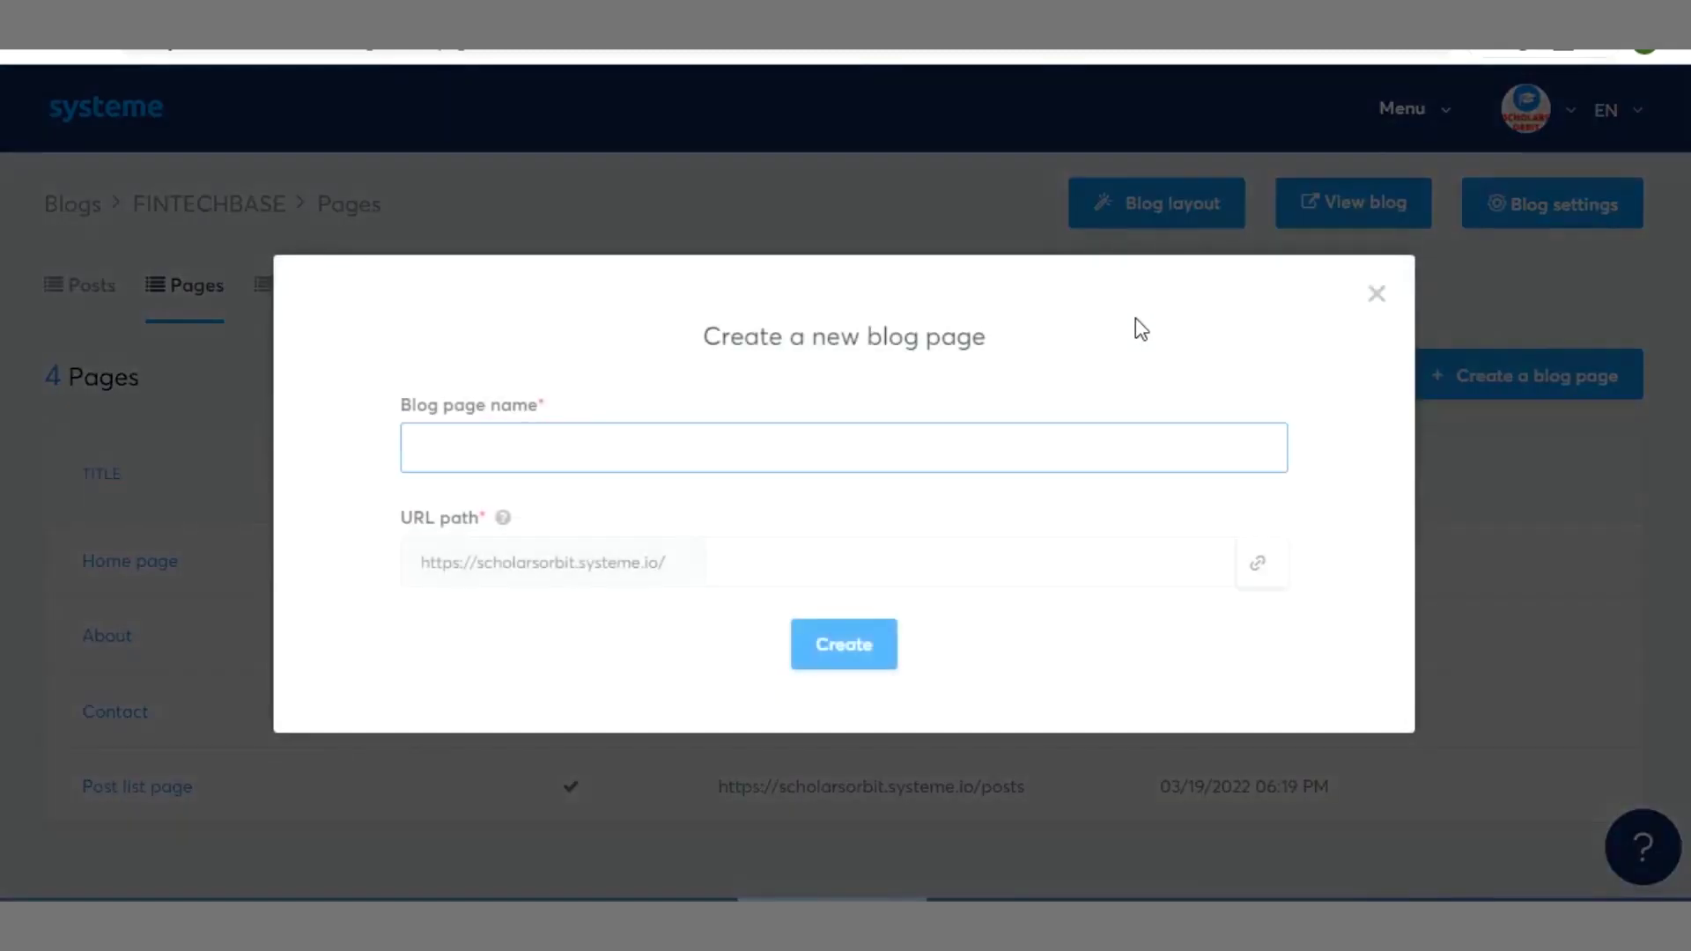
pyautogui.click(1374, 297)
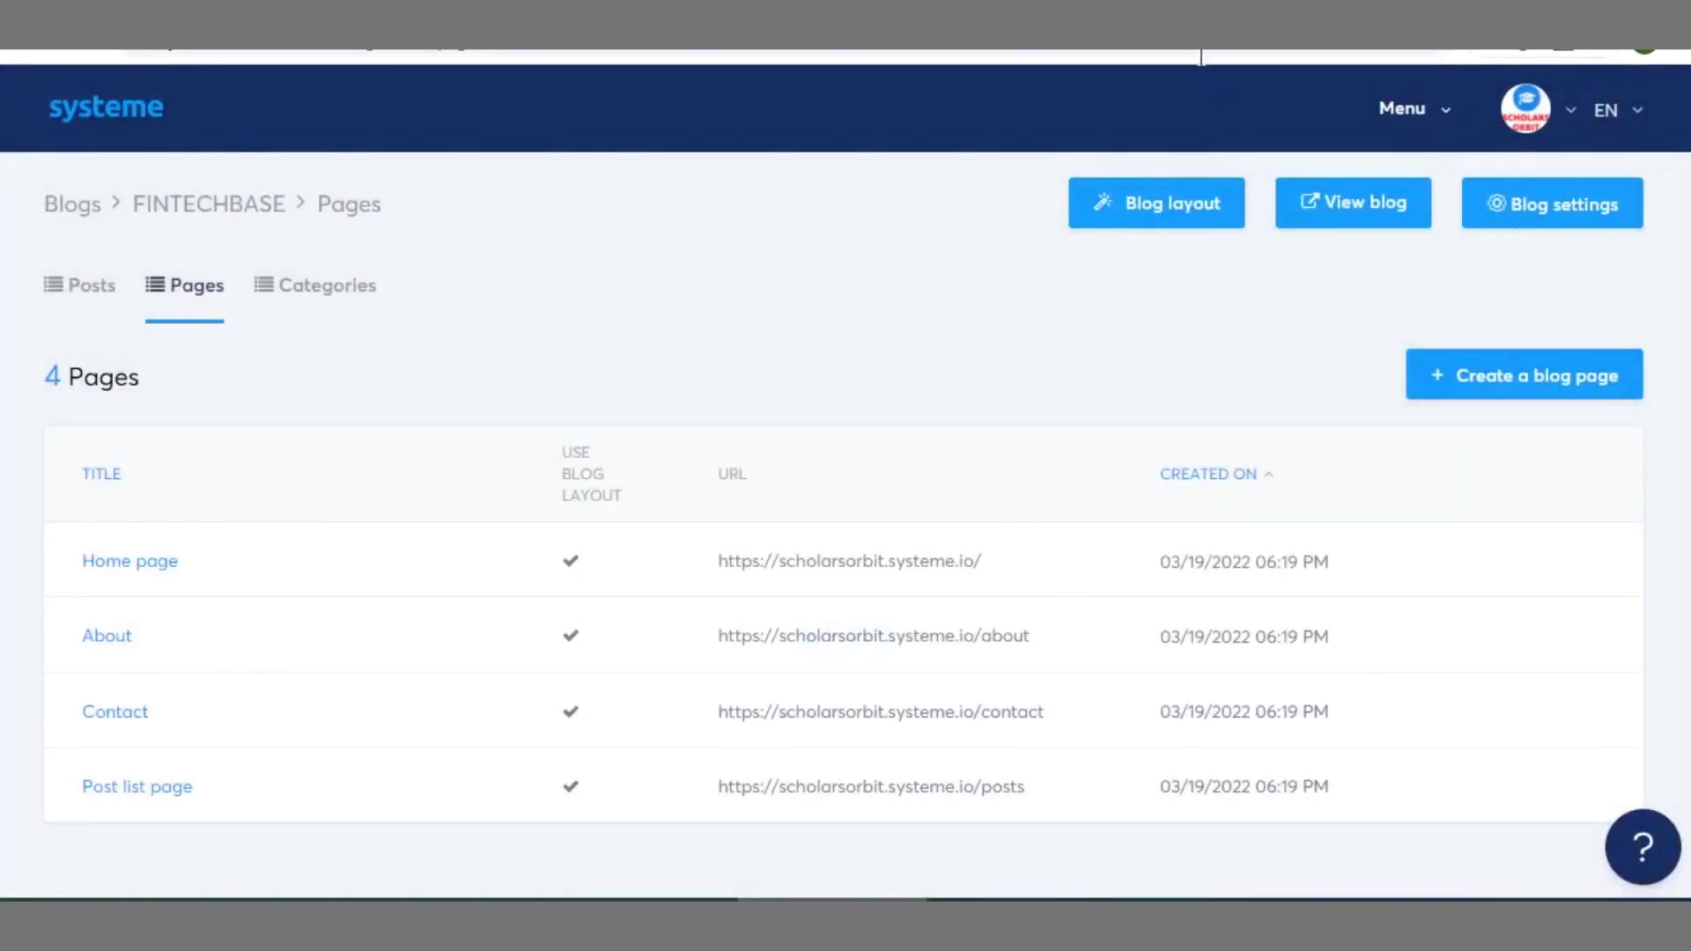